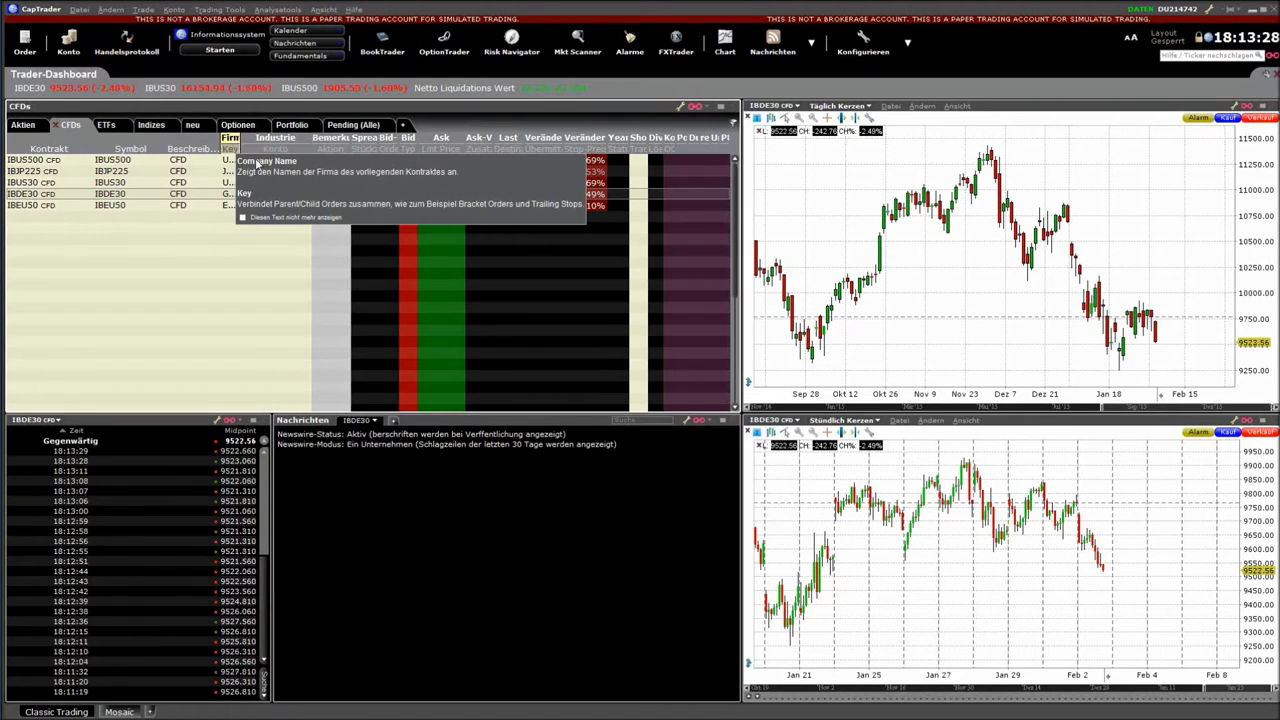
Step: Enlarge the CFDs watchlist window, look through the Aktien, CFDs and ETFs pages, and narrow the Industrie column on ETFs
click(720, 107)
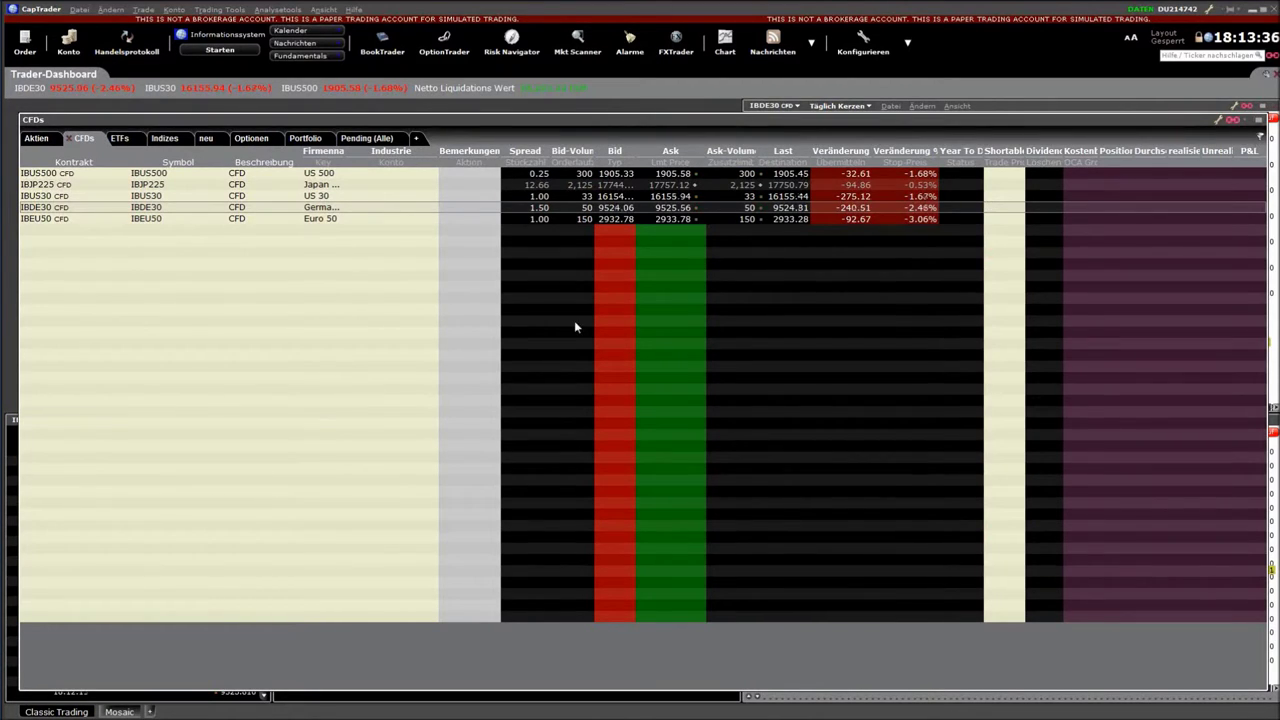
click(36, 139)
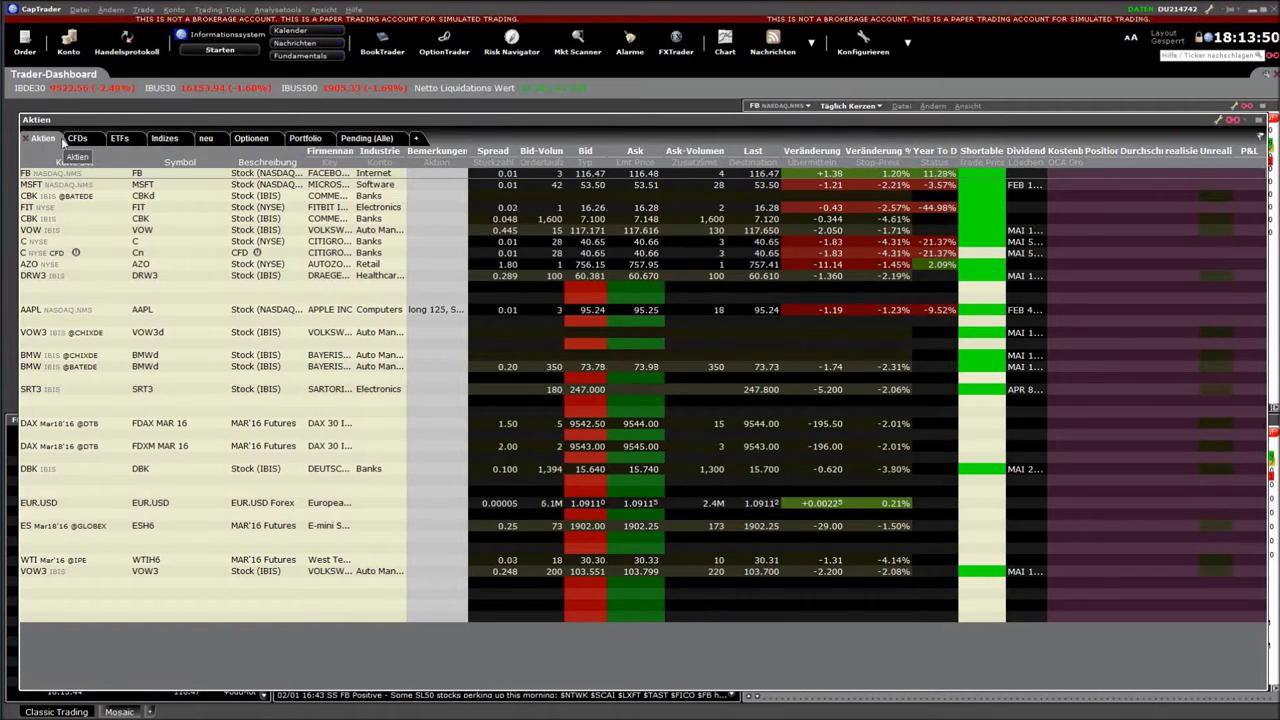
click(74, 139)
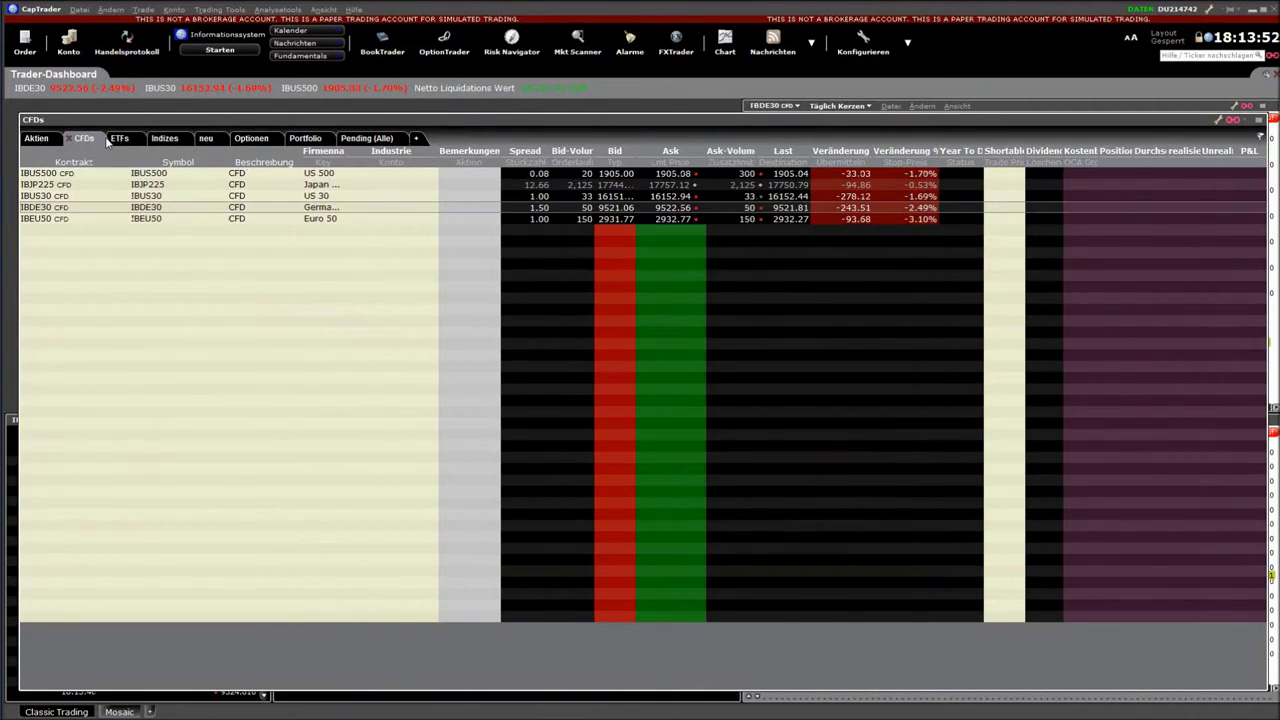
click(122, 139)
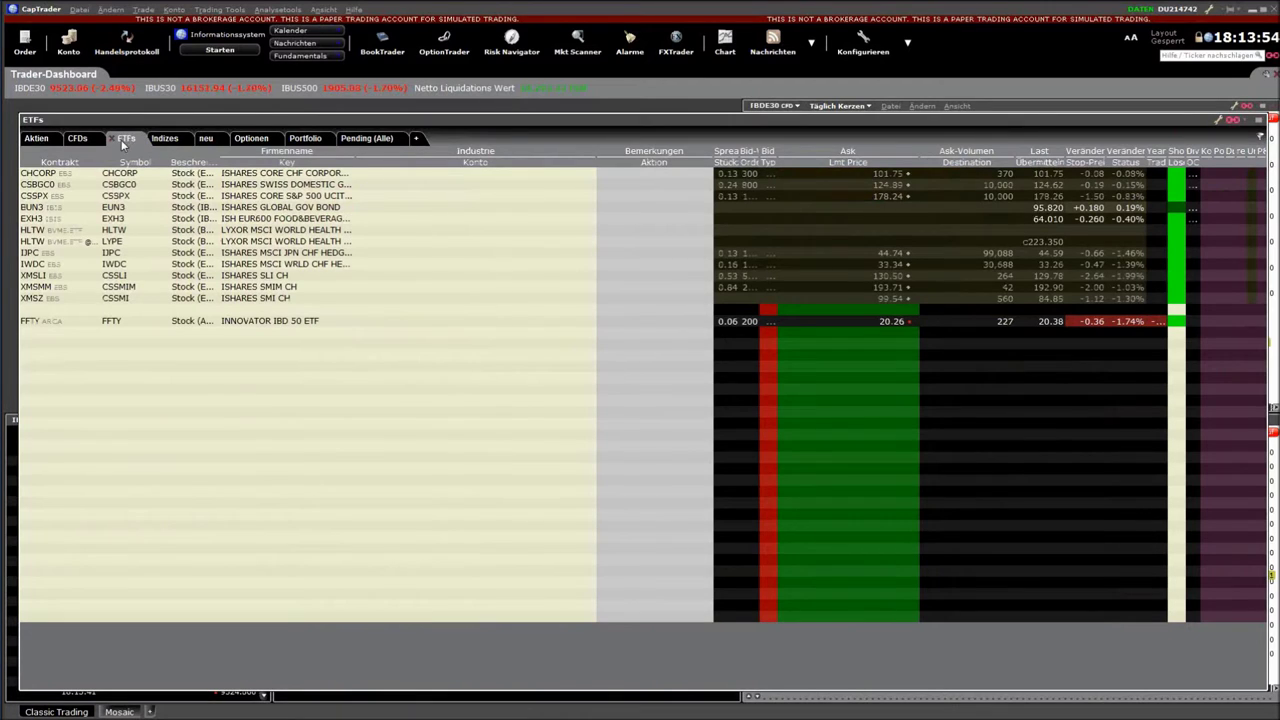
drag(595, 157, 443, 157)
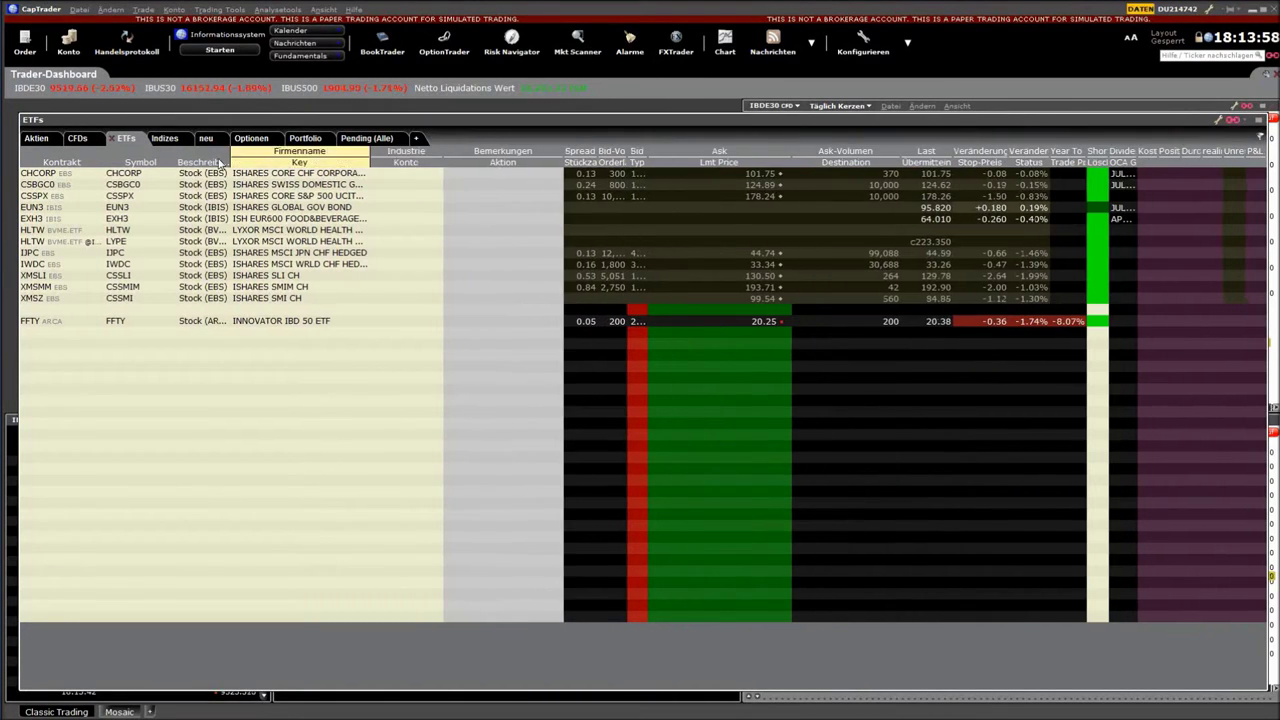
Step: Add a new watchlist page named Dow Jones 30 with the Default layout and the standard order presets
click(418, 139)
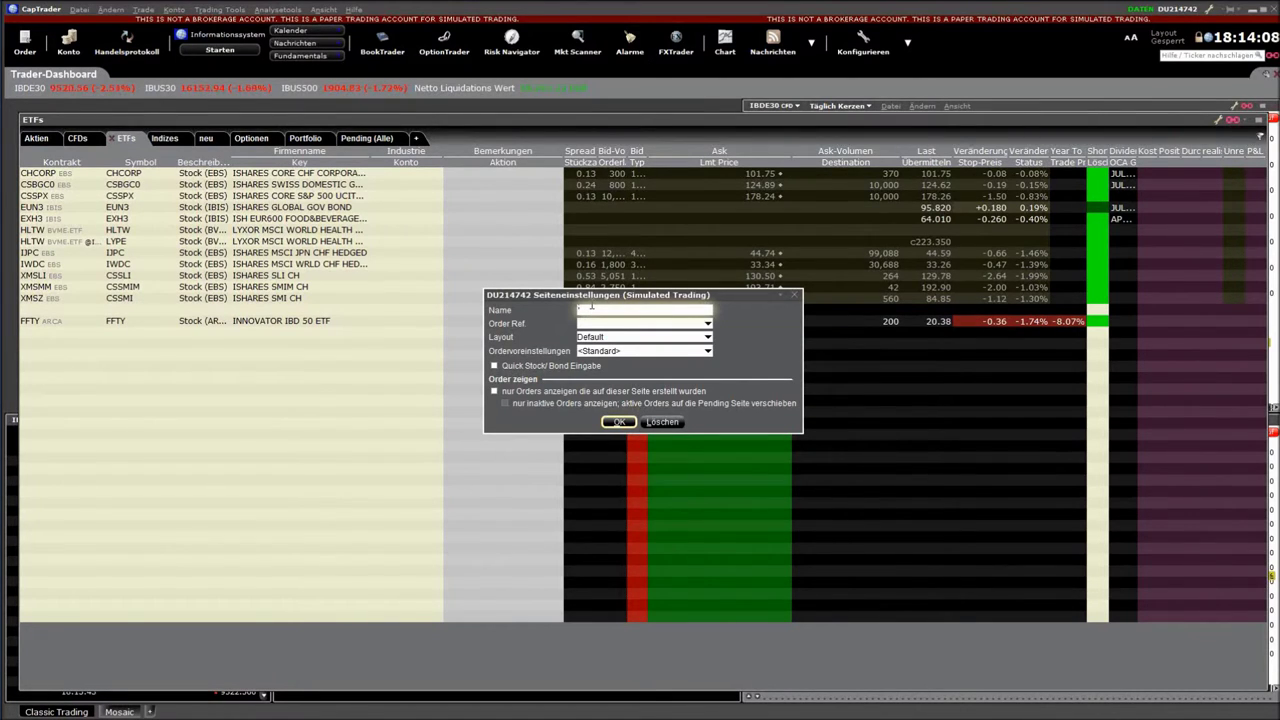
text(C)
text(om)
text( Jones)
text( 30)
click(626, 420)
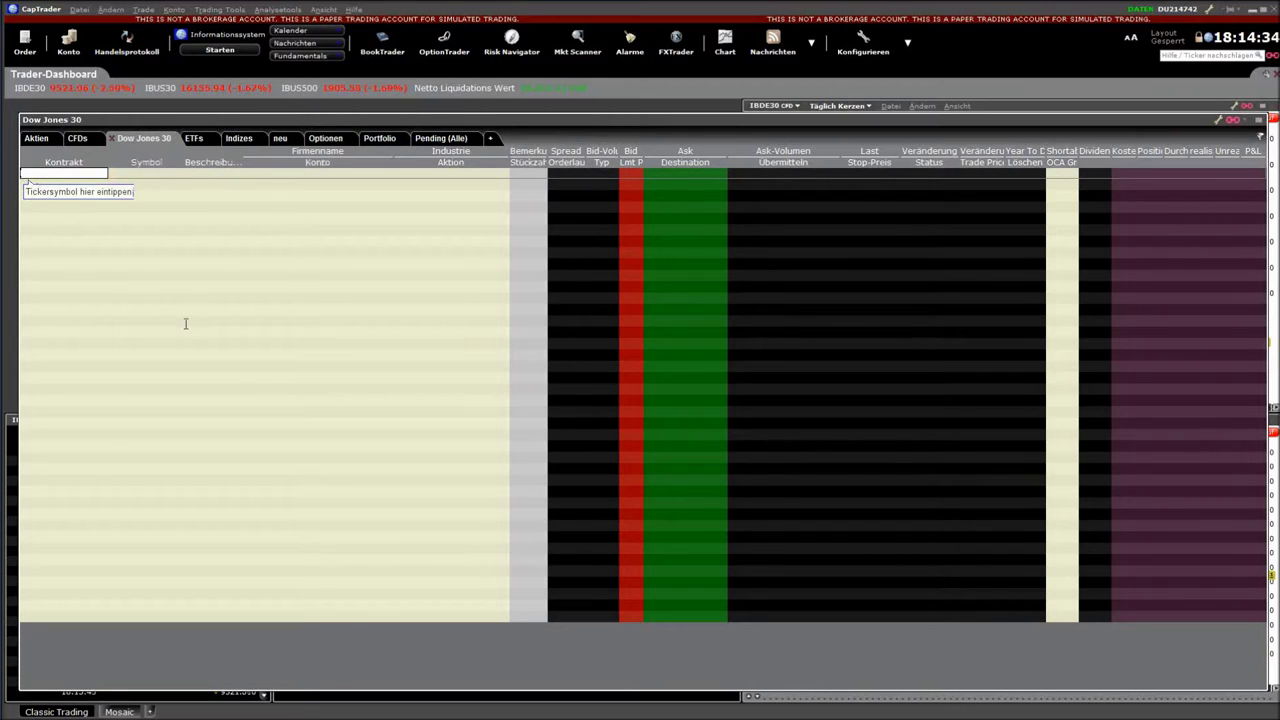
Step: Add Apple's NASDAQ stock (SMART) with the symbol aapl to the Dow Jones 30 page and remove the entry again
text(aa)
key(Return)
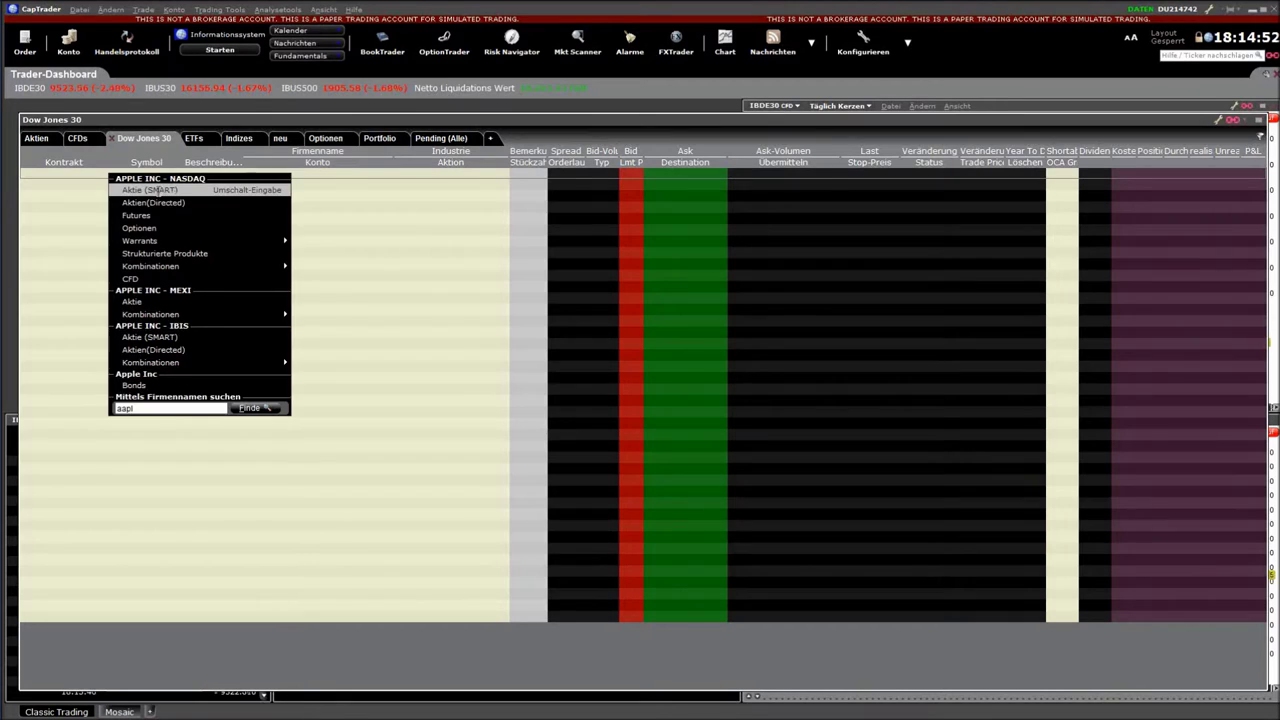
click(158, 191)
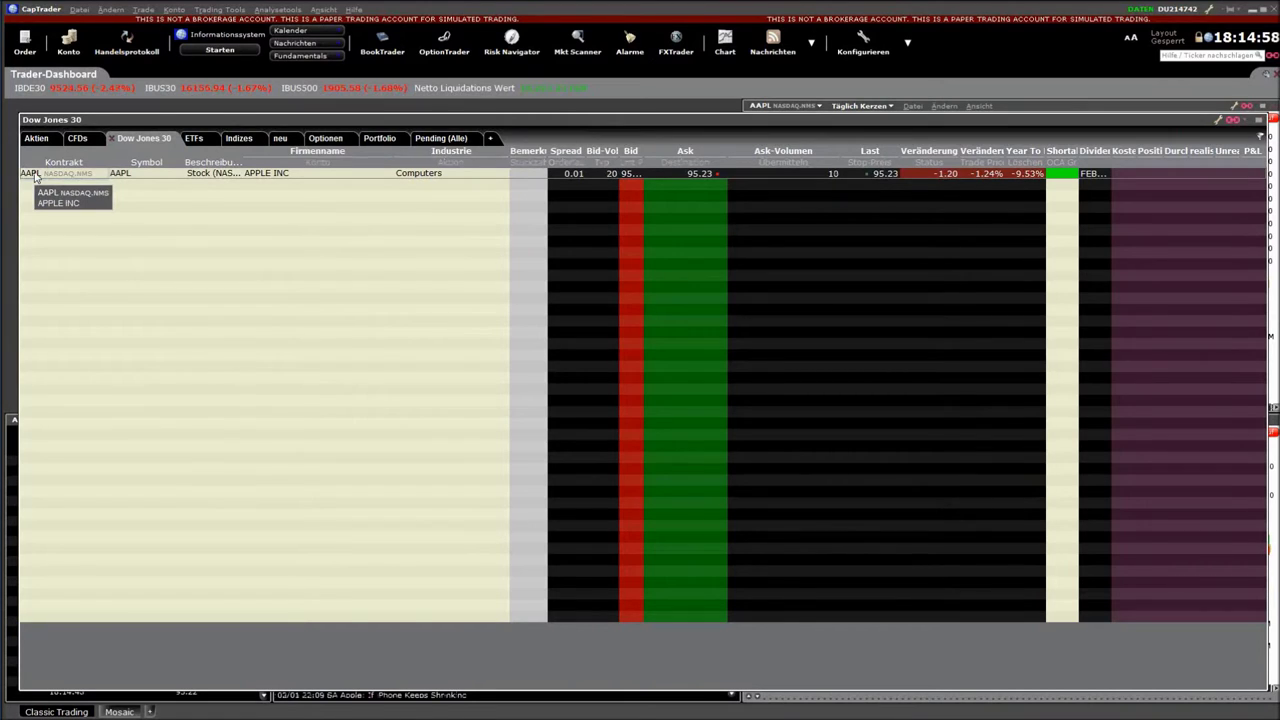
double_click(33, 174)
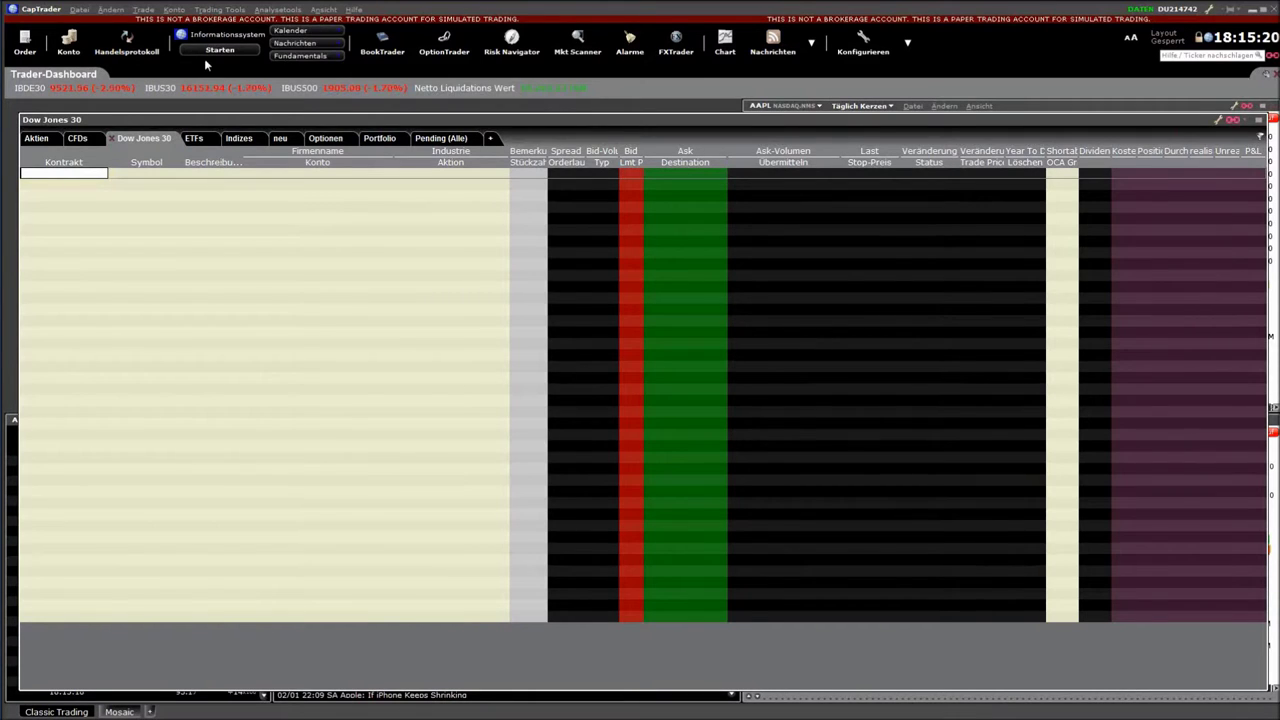
Step: Open the IndexTrader tool
click(217, 10)
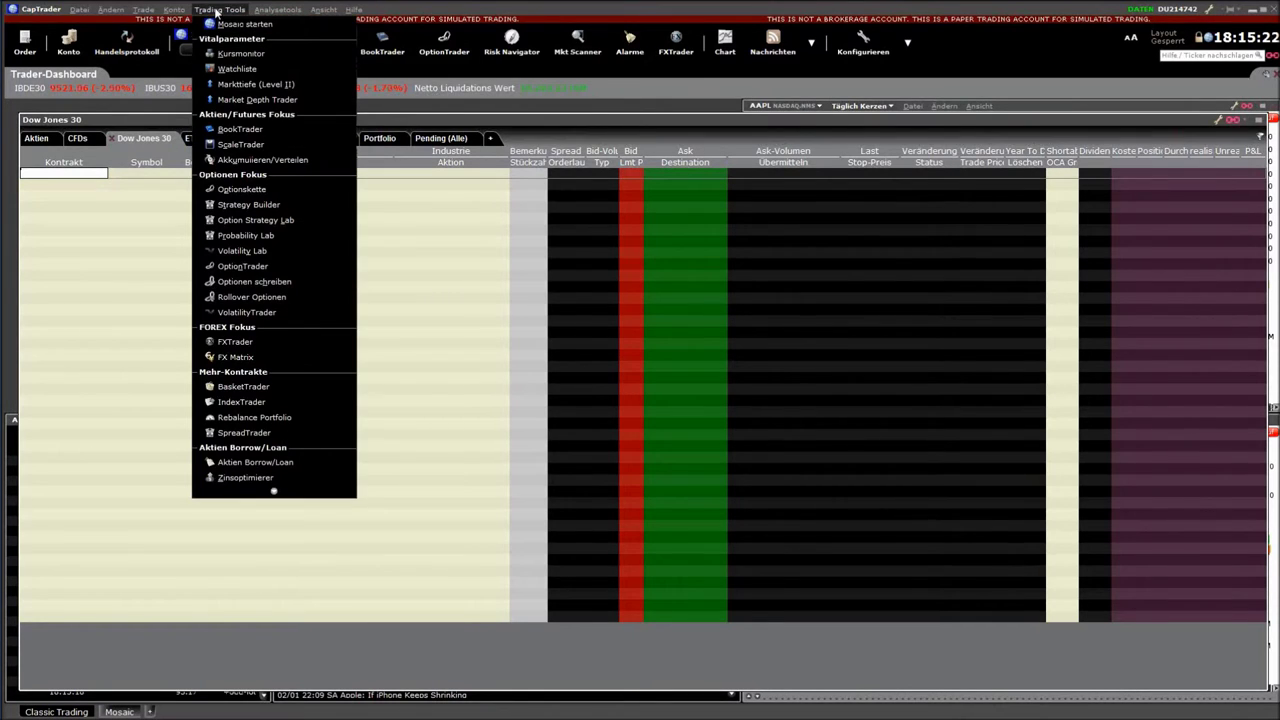
mouse_move(280, 13)
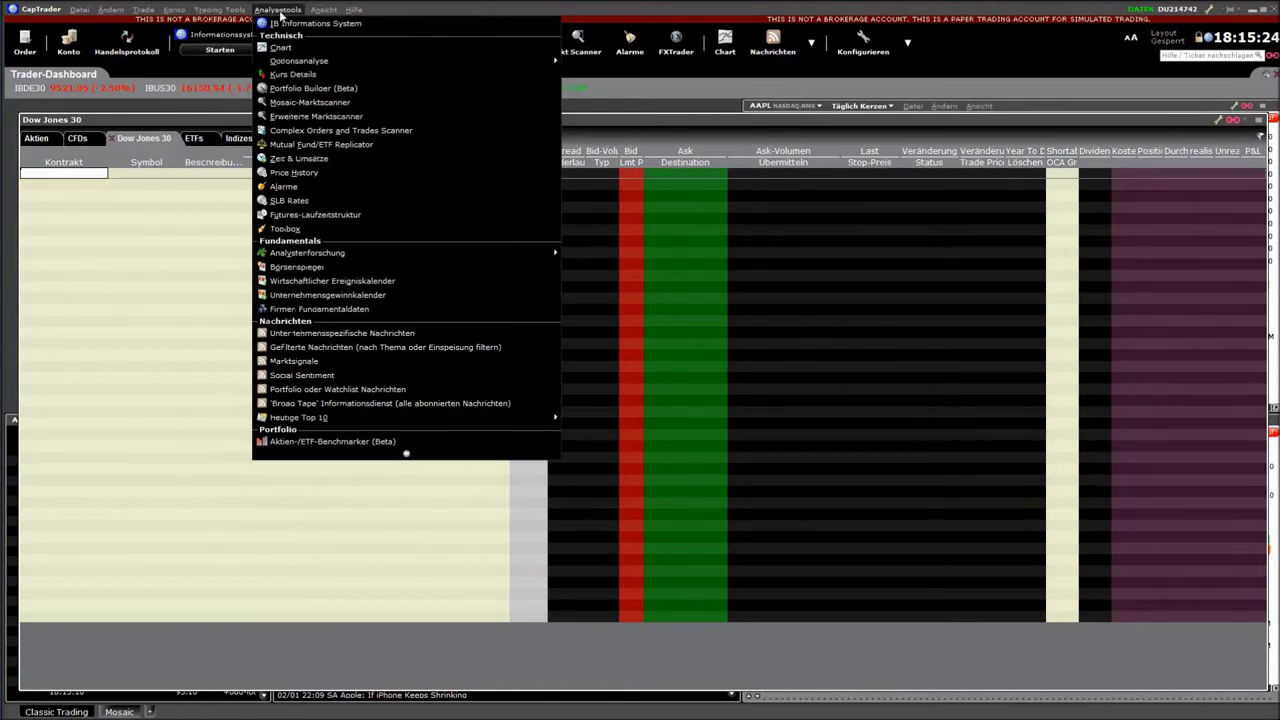
mouse_move(238, 10)
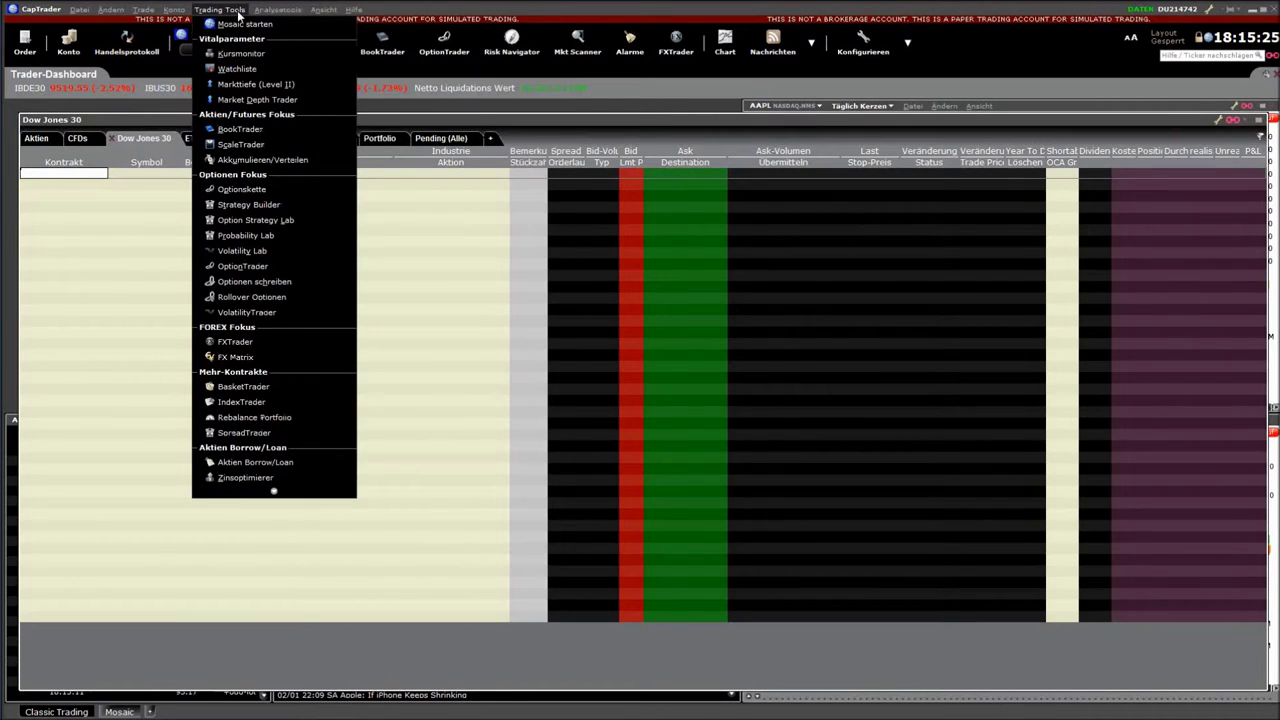
click(242, 402)
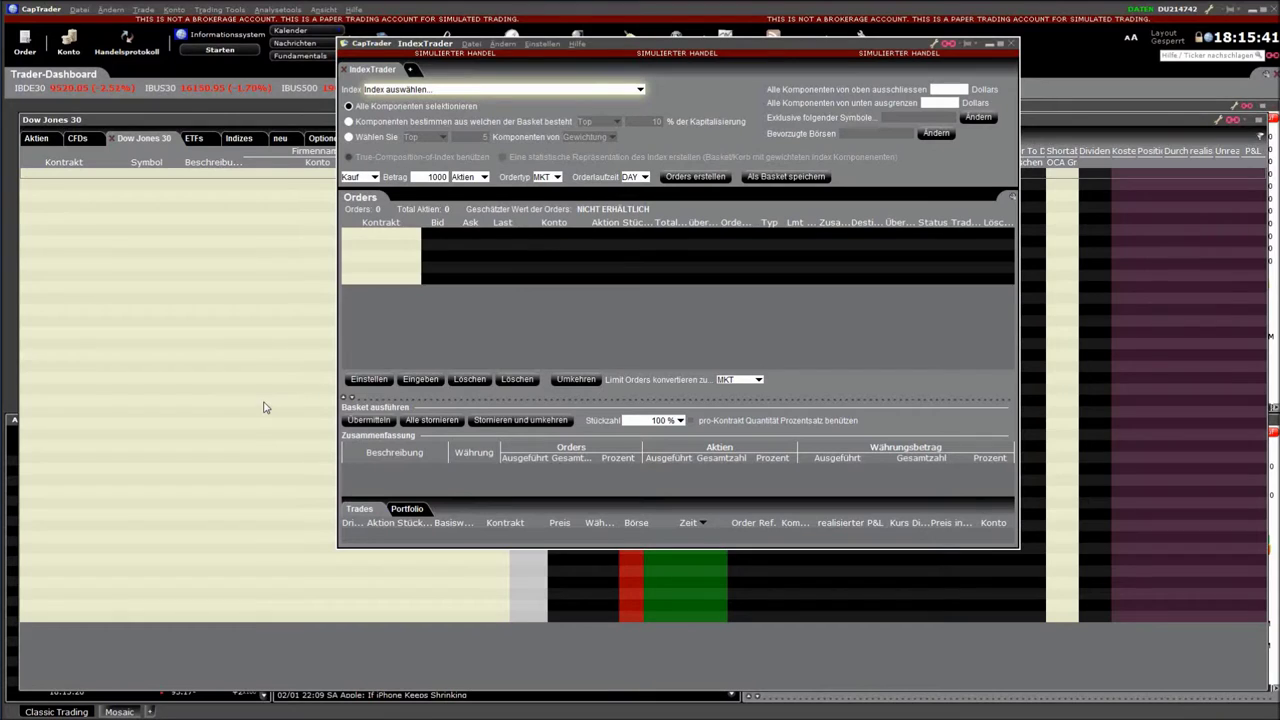
Step: Choose DJX@CBOE - 1/100 Of The Dow Jones Industrial Average as the index in IndexTrader
click(640, 90)
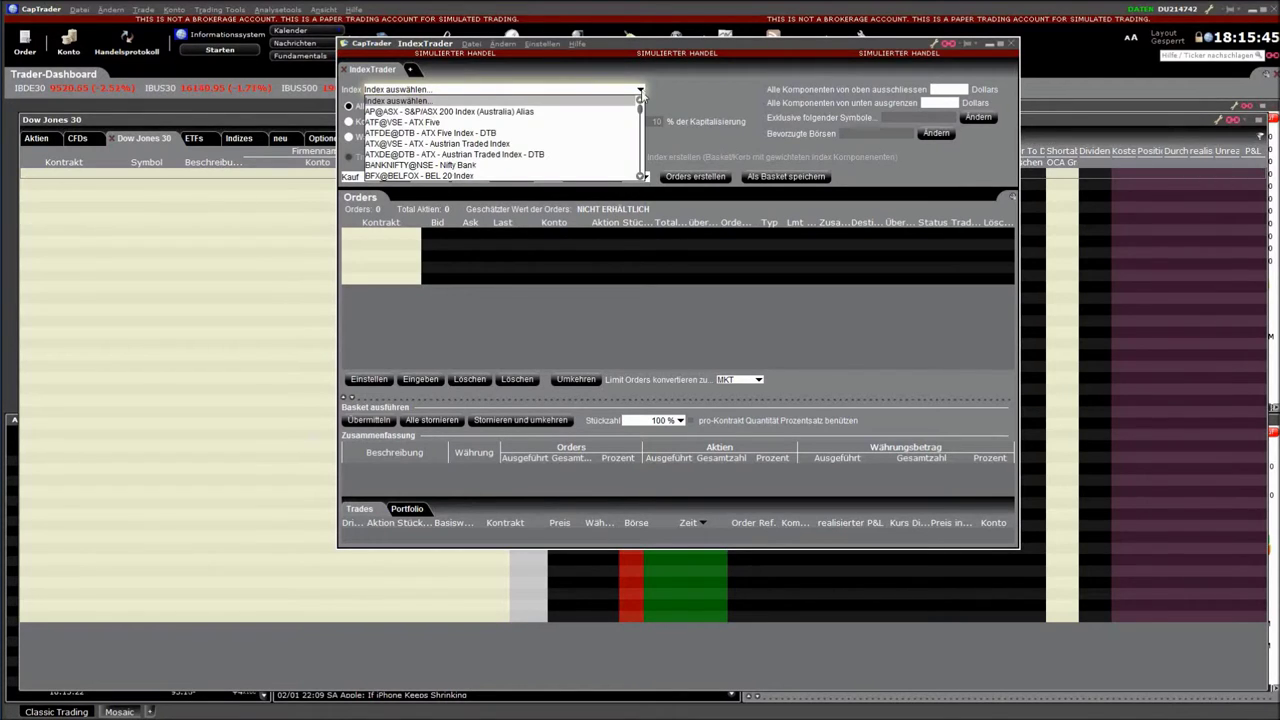
scroll(487, 152, down, 2)
scroll(487, 152, down, 1)
scroll(487, 152, down, 1)
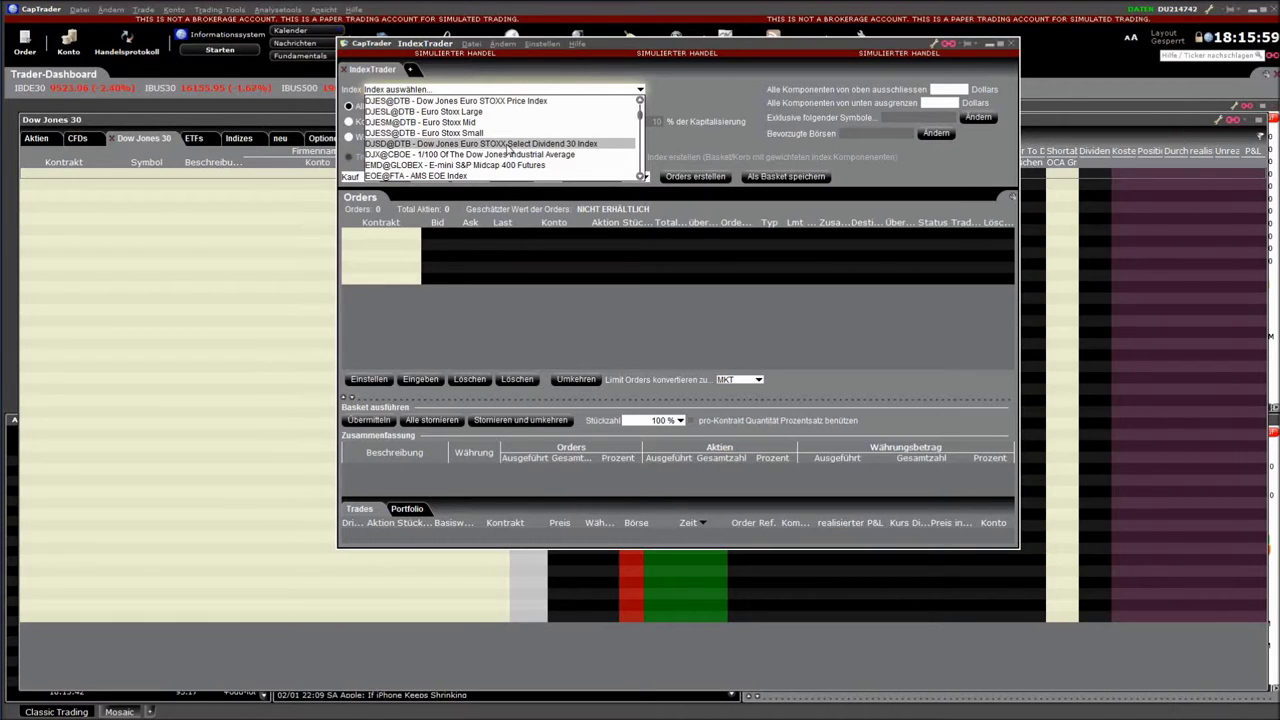
scroll(510, 148, down, 1)
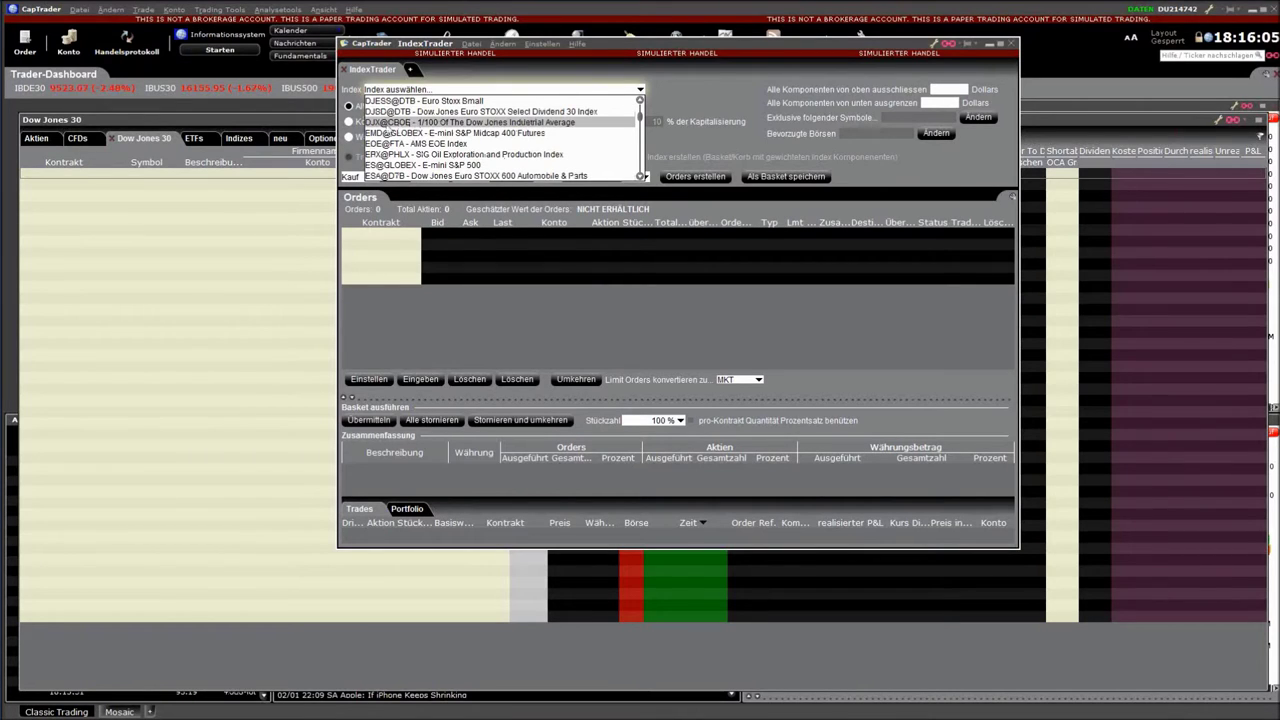
click(484, 124)
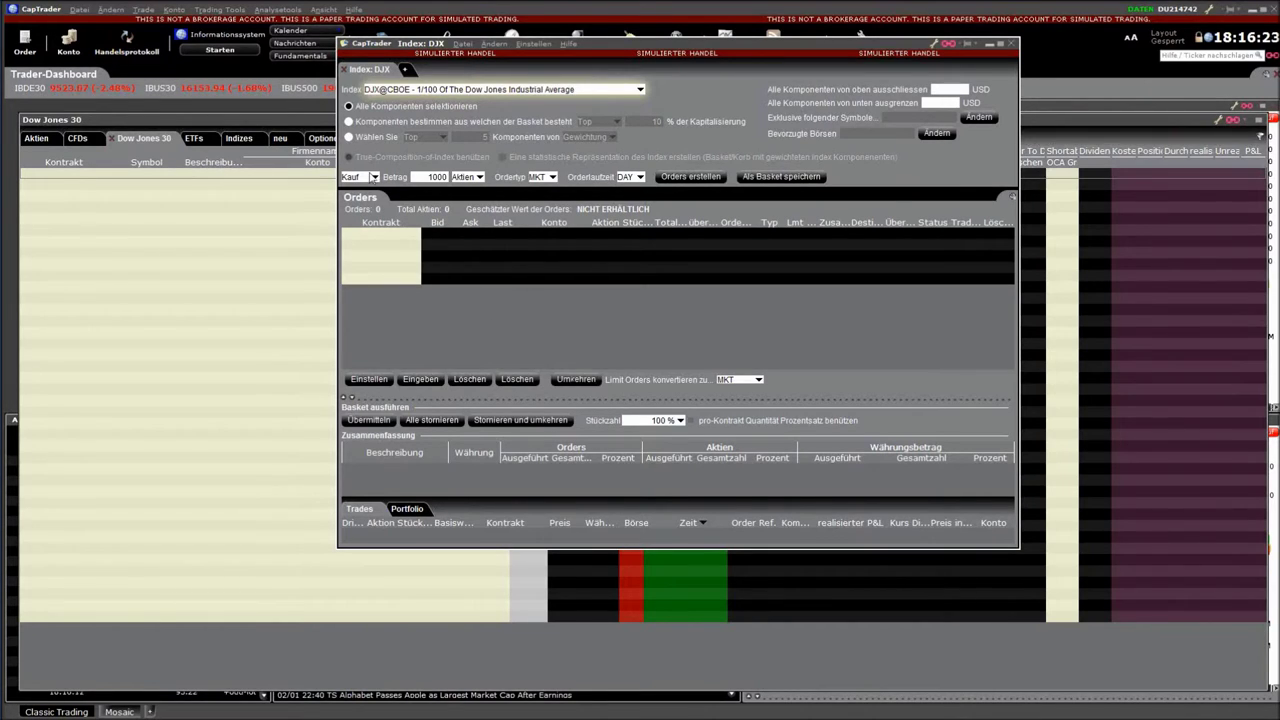
Step: Create the buy orders for all index components, accepting the default order-size rounding and the Program, Index Arbitrage Trade option
click(688, 177)
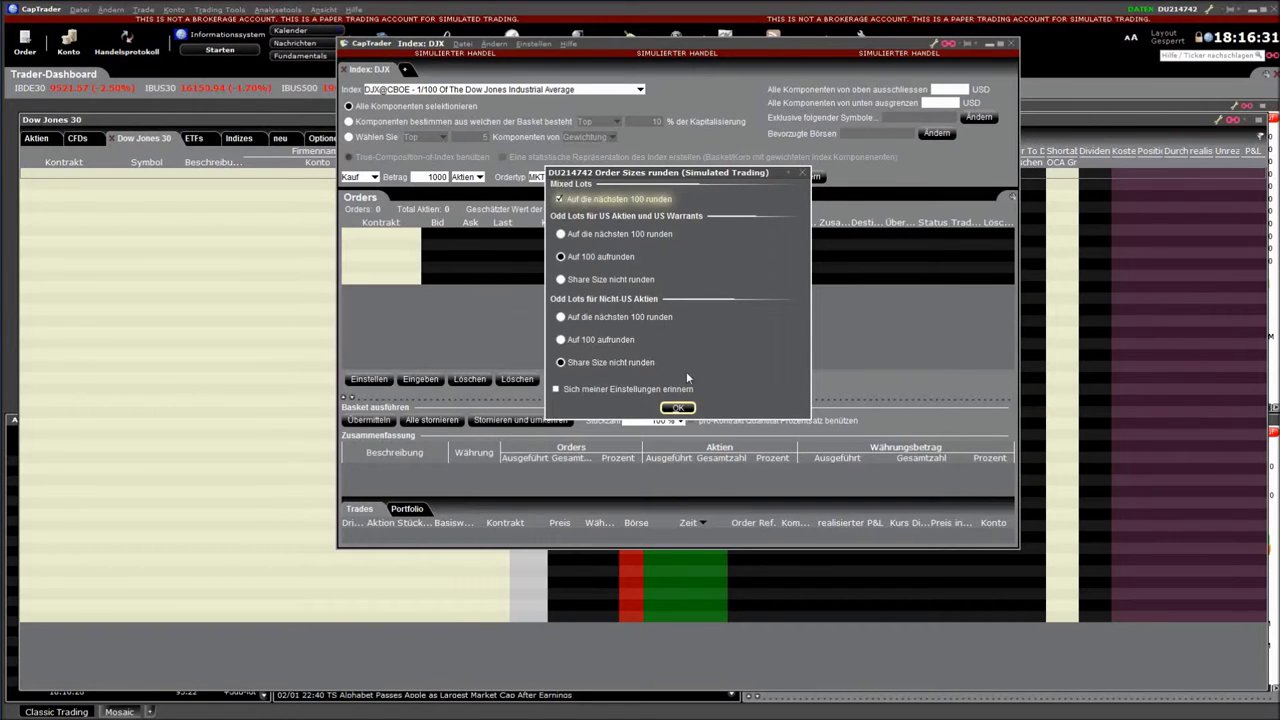
click(686, 408)
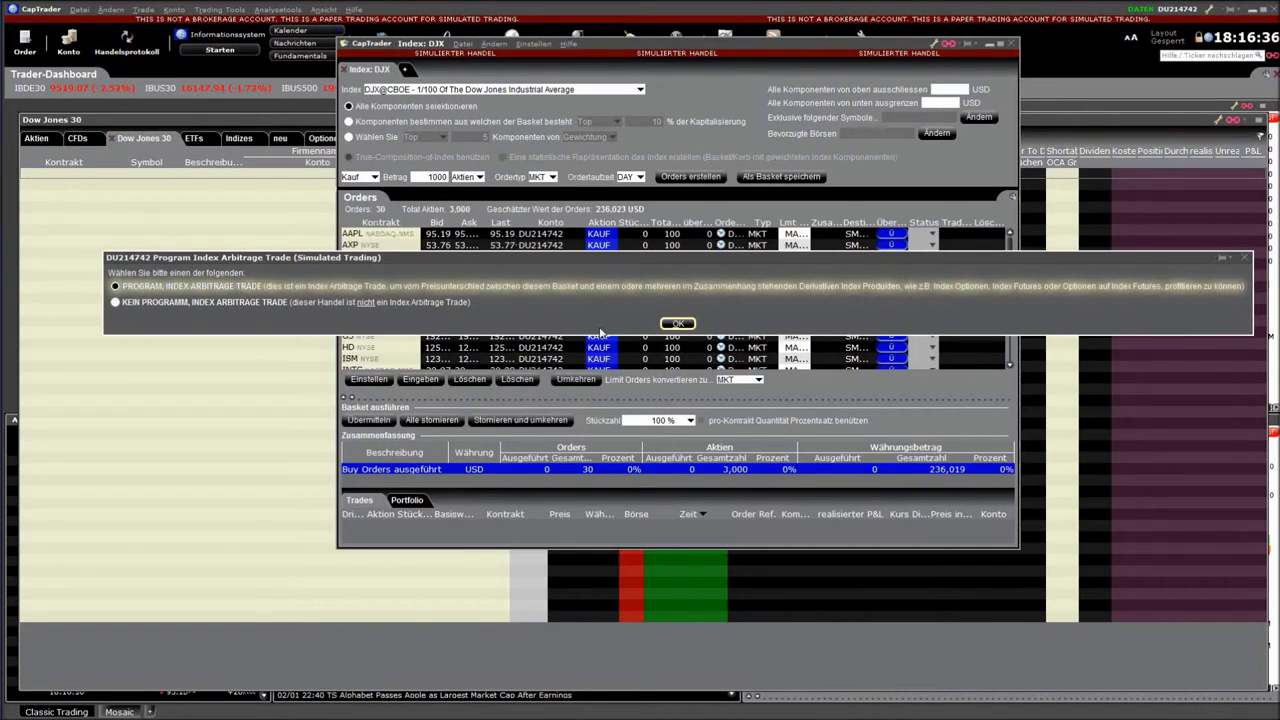
click(677, 324)
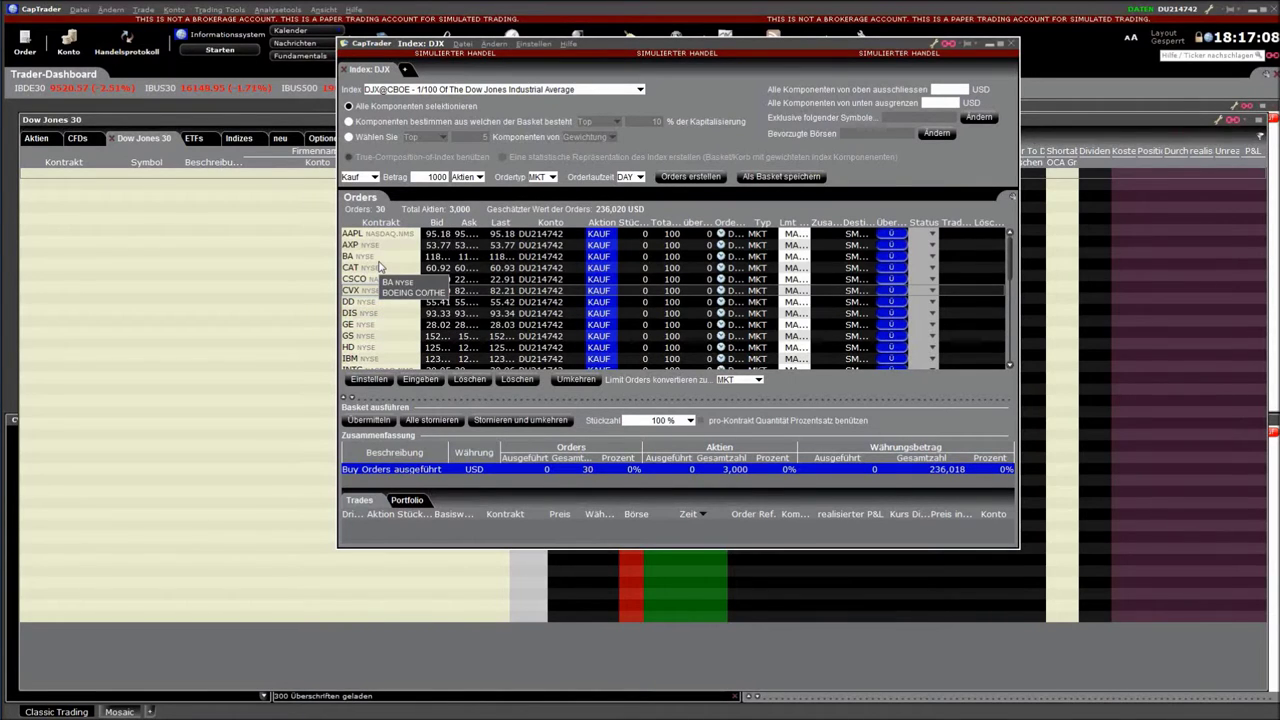
Step: Check the BA and CAT entries in the component list and close the IndexTrader window despite the orders it contains
click(379, 260)
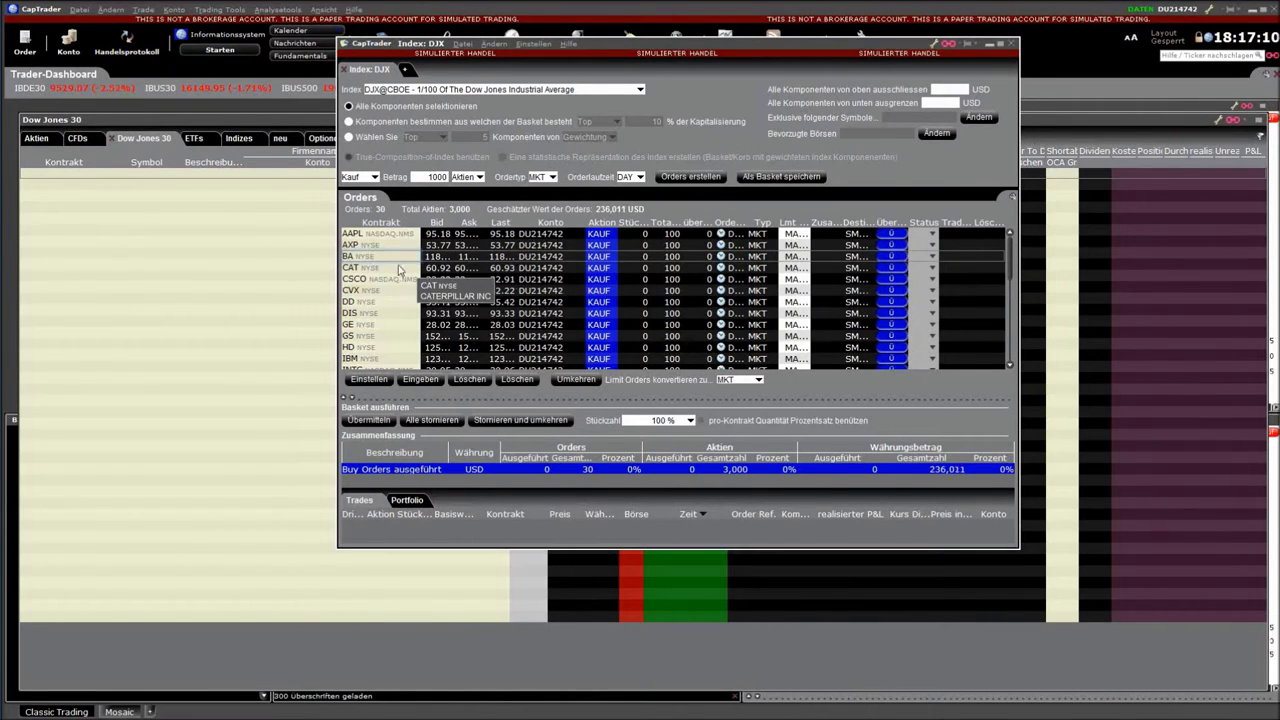
click(366, 271)
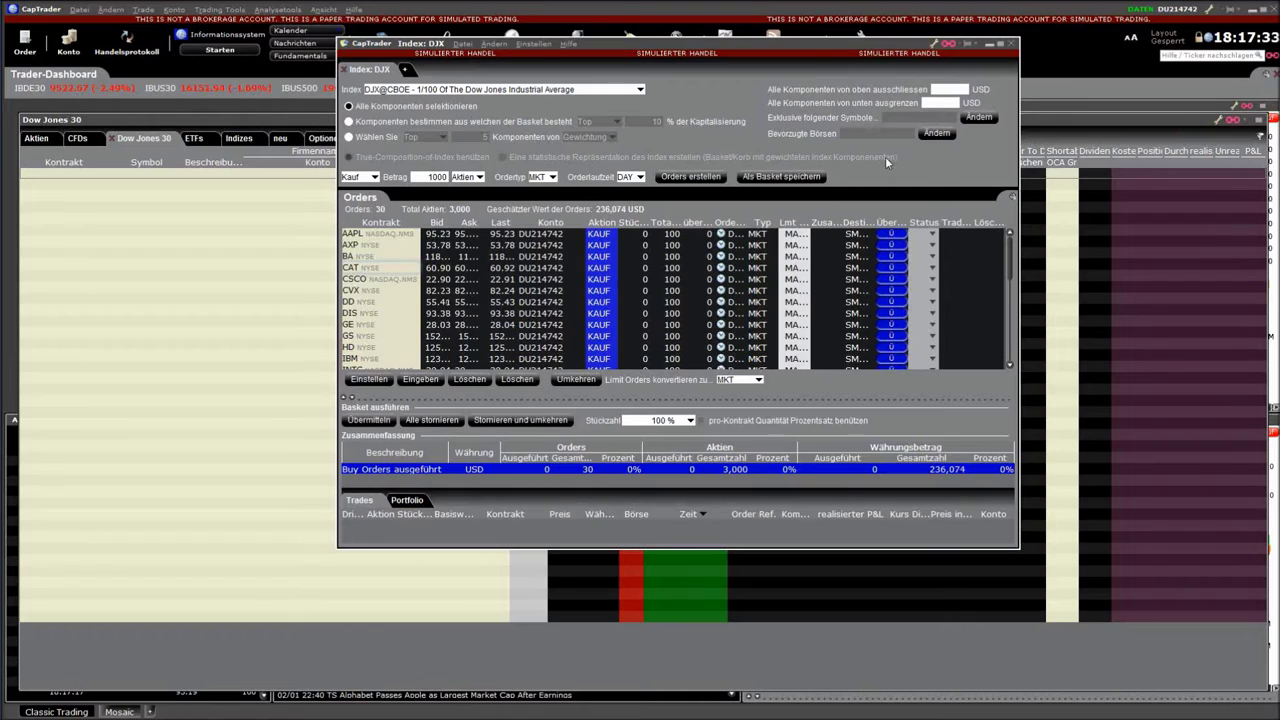
click(1014, 47)
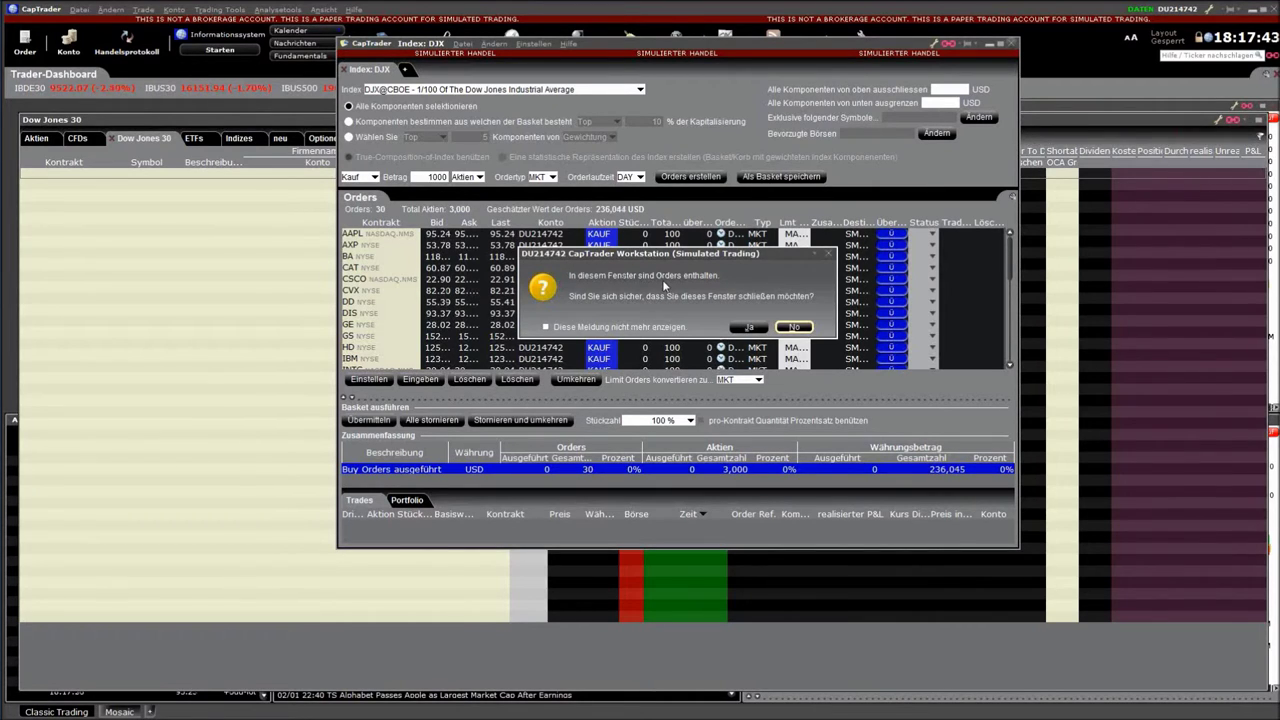
click(748, 328)
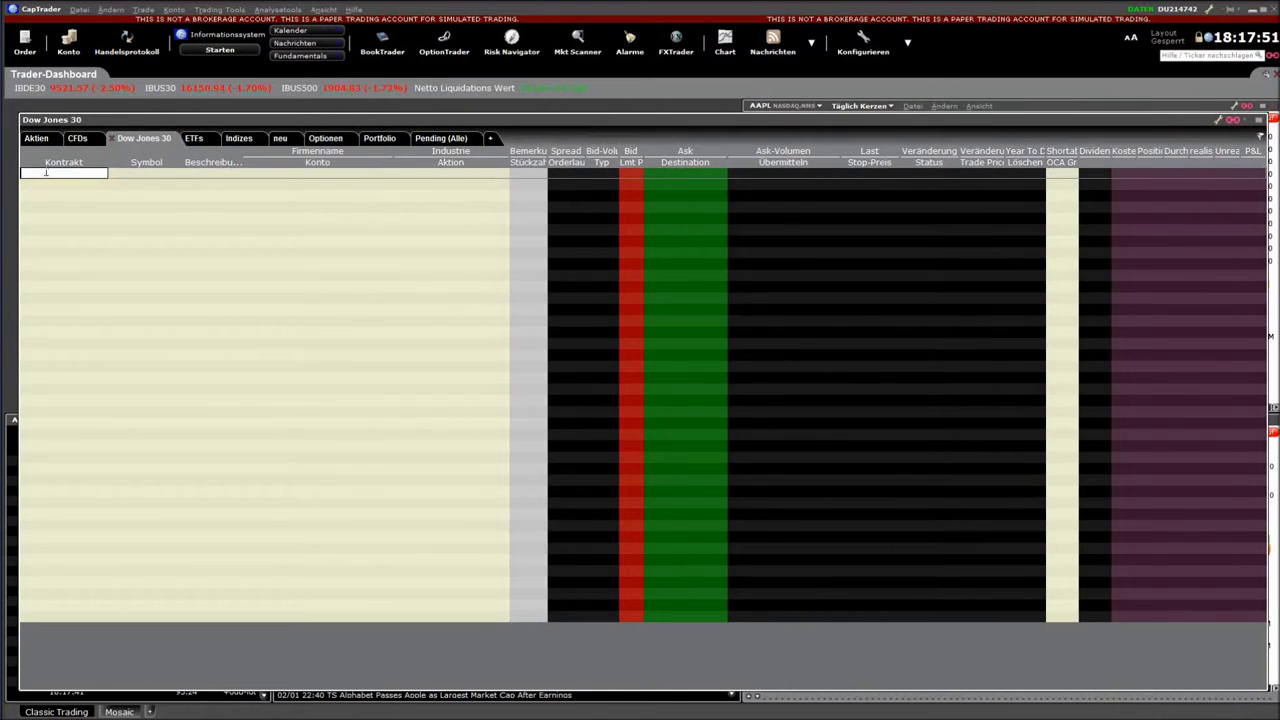
key(Down)
key(Down)
key(Down)
key(Down)
key(Down)
key(Down)
key(Down)
key(Down)
key(Down)
key(Down)
key(Down)
key(Down)
key(Down)
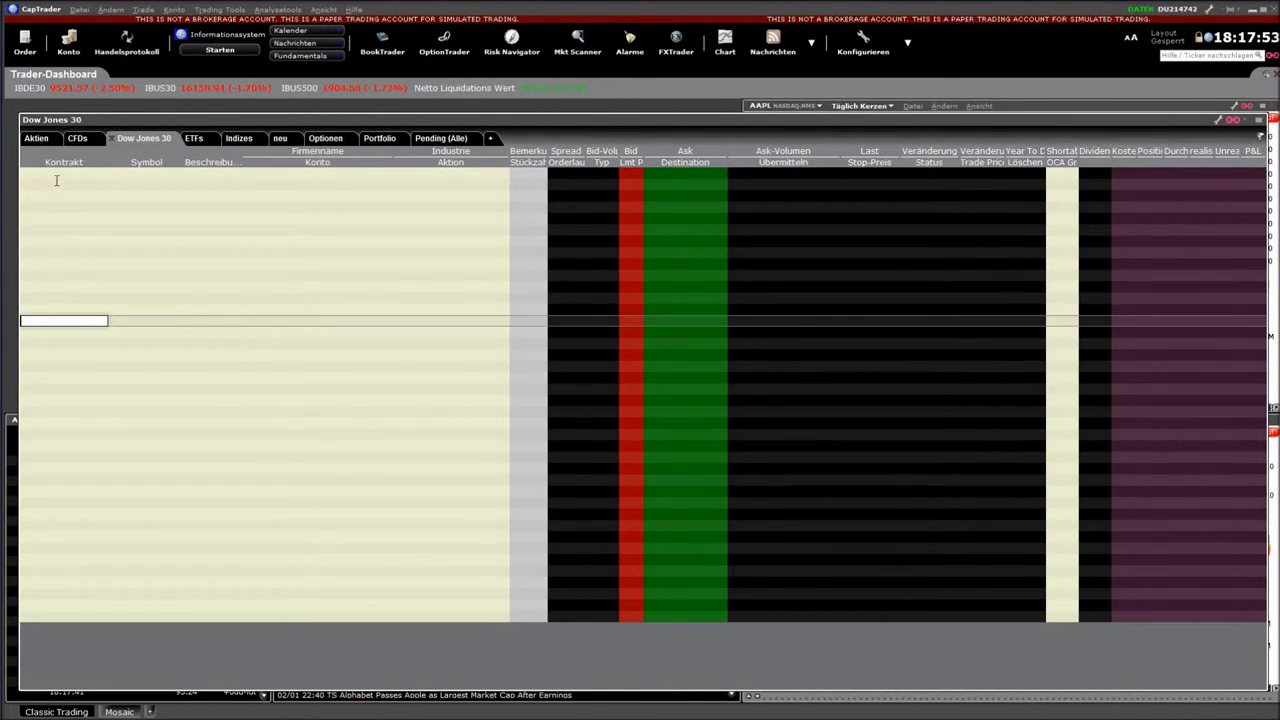
Step: Enter the 30 Dow Jones component symbols, from AAPL through XOM, as contracts starting in the first row of the Dow Jones 30 page
click(52, 174)
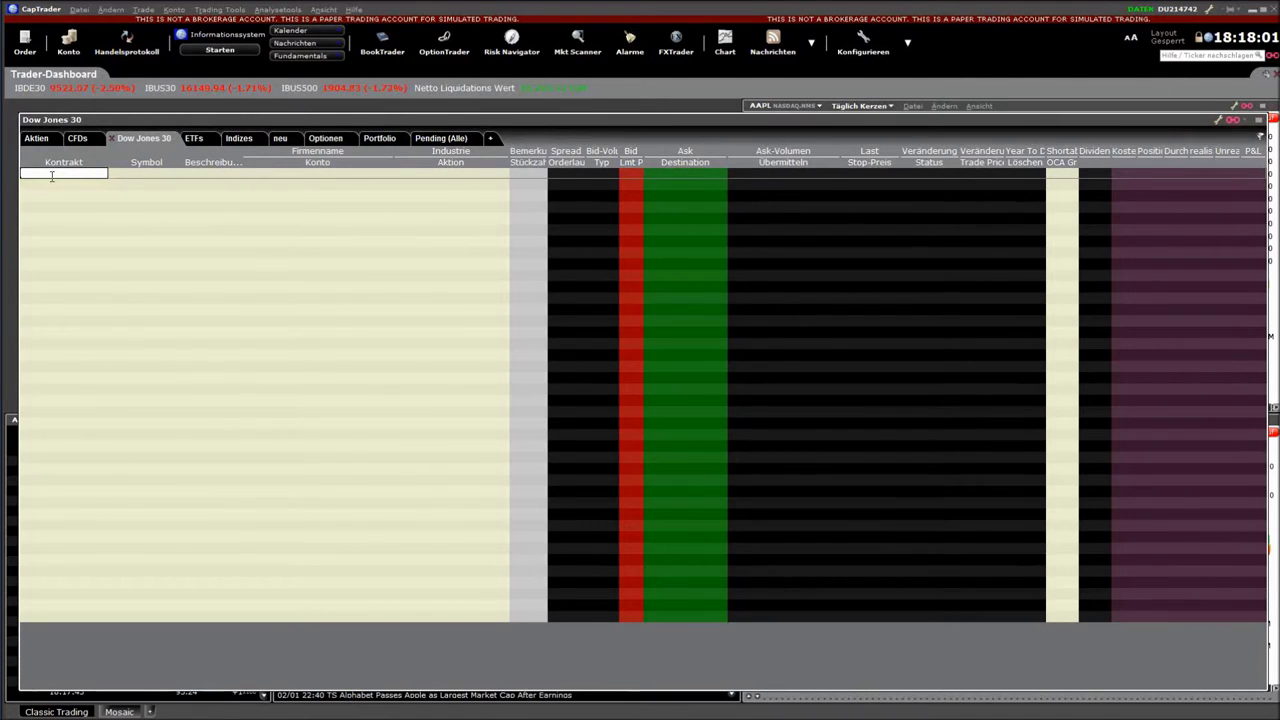
text(AAPL AXP BA CAT CSCO CVX DD DIS GE GS HD IBM INTC JNJ JPM KO MCD MMM MRK MSFT NKE PFE PG TRV UNH UTX V VZ WMT XOM)
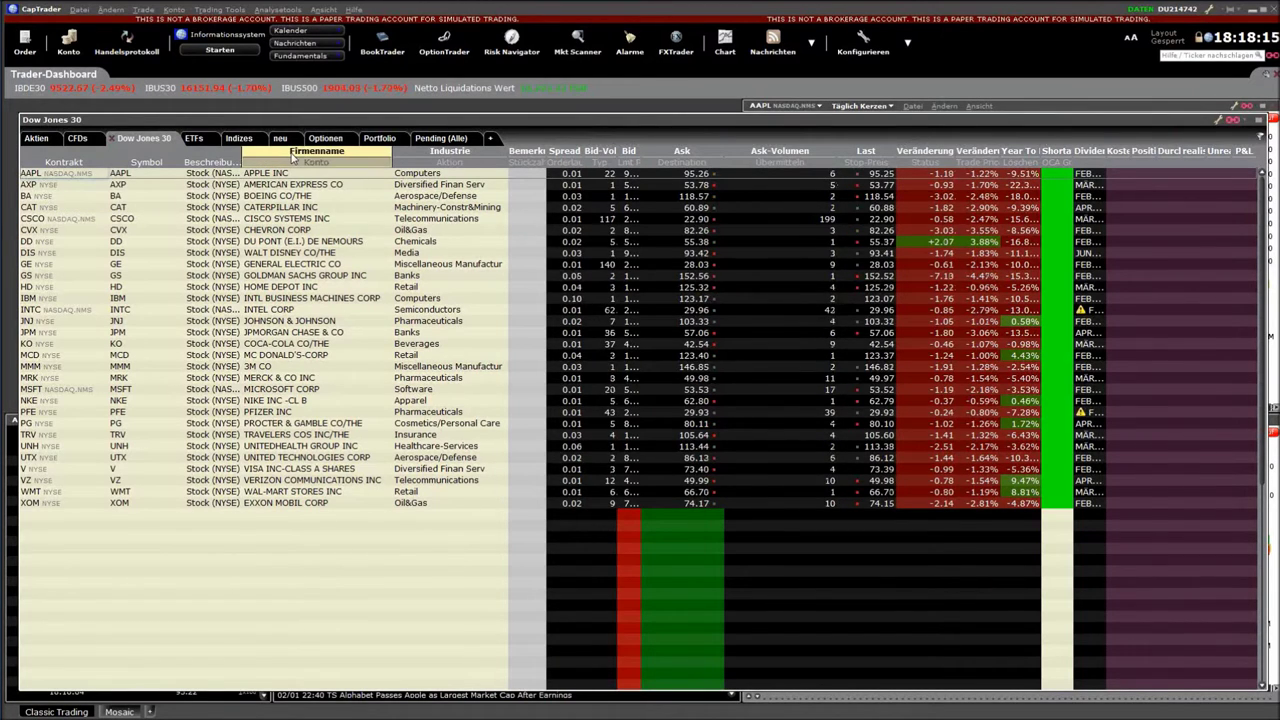
Step: Widen the Bemerkungen and Bid columns and narrow the Ask-Volumen column of the Dow Jones 30 page
mouse_move(293, 157)
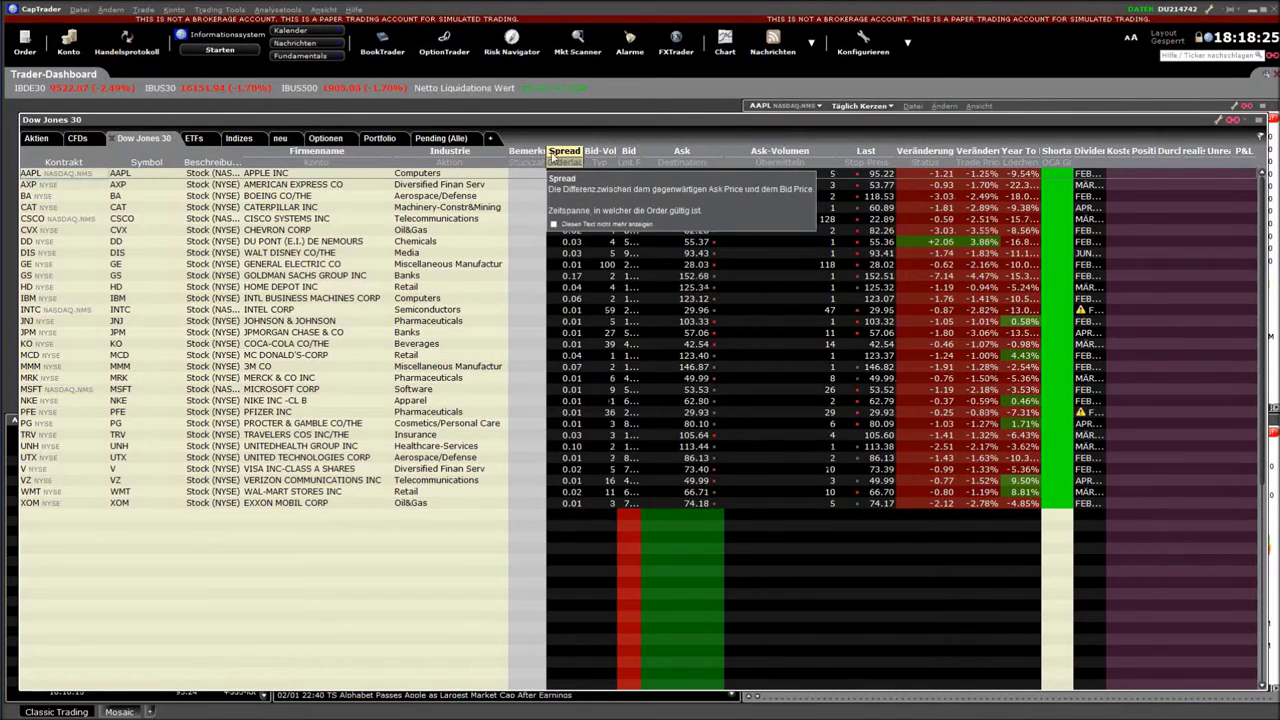
drag(547, 151, 561, 151)
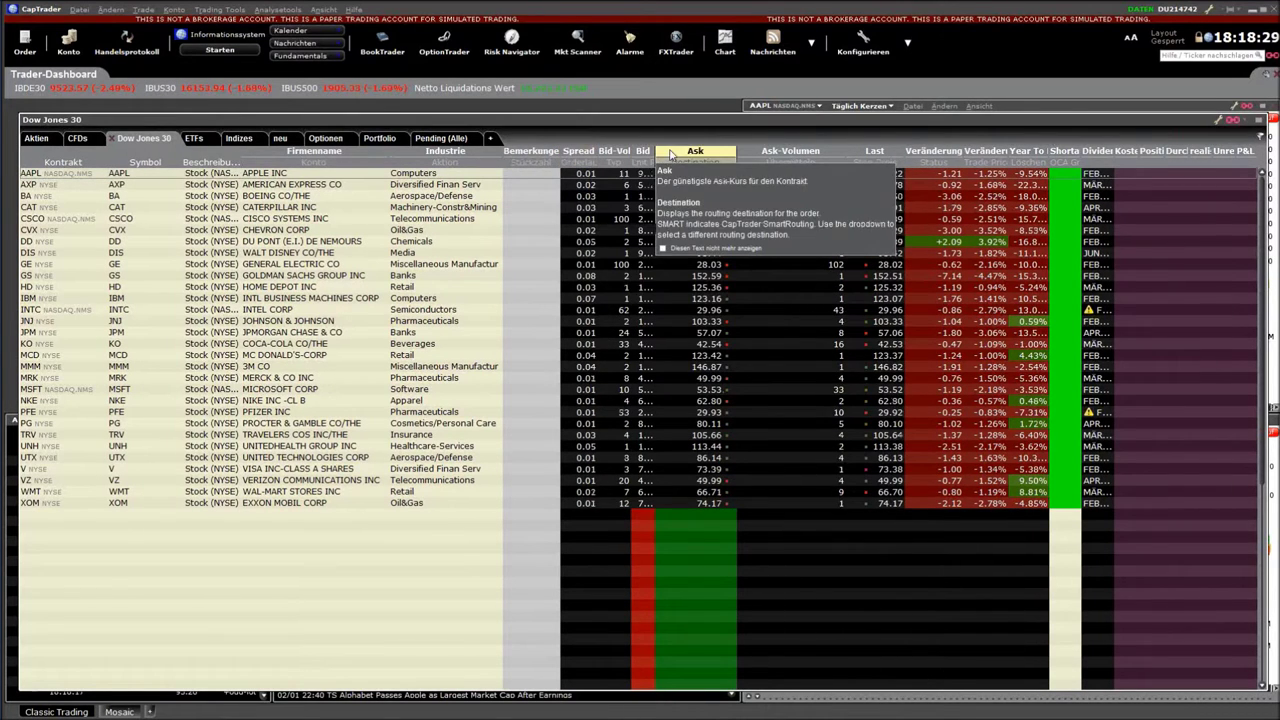
drag(655, 151, 730, 151)
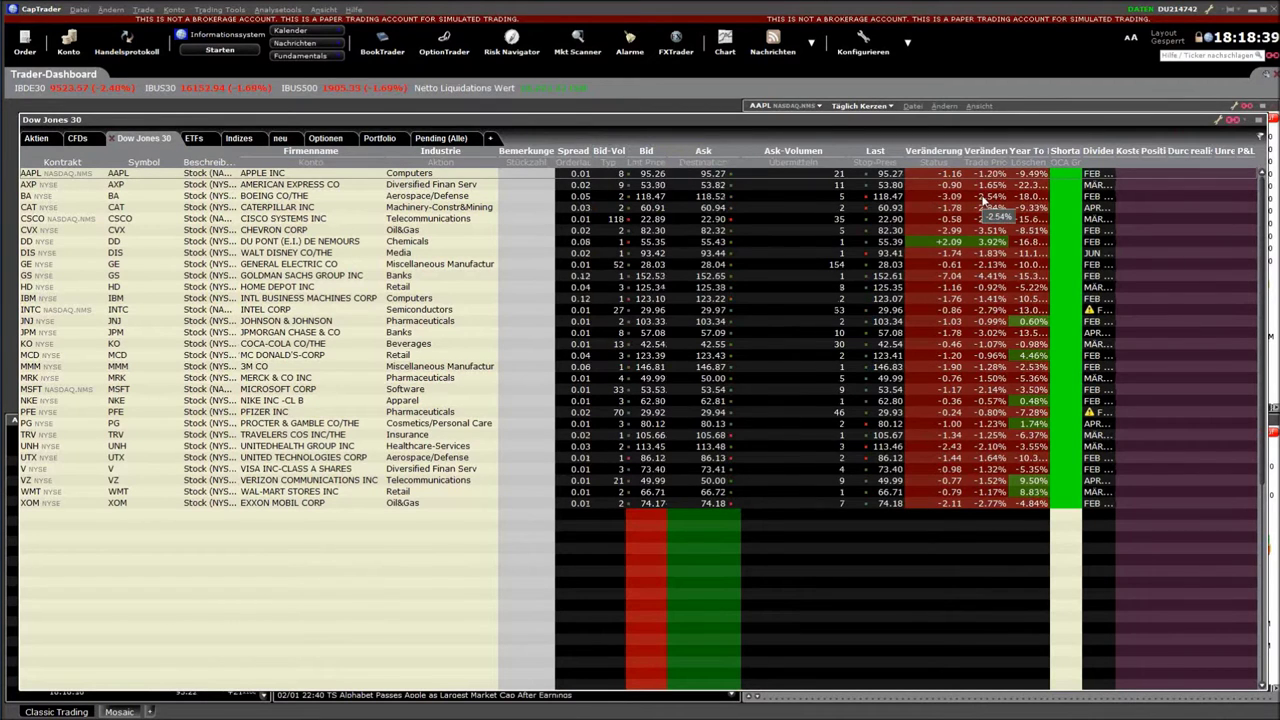
drag(849, 152, 813, 159)
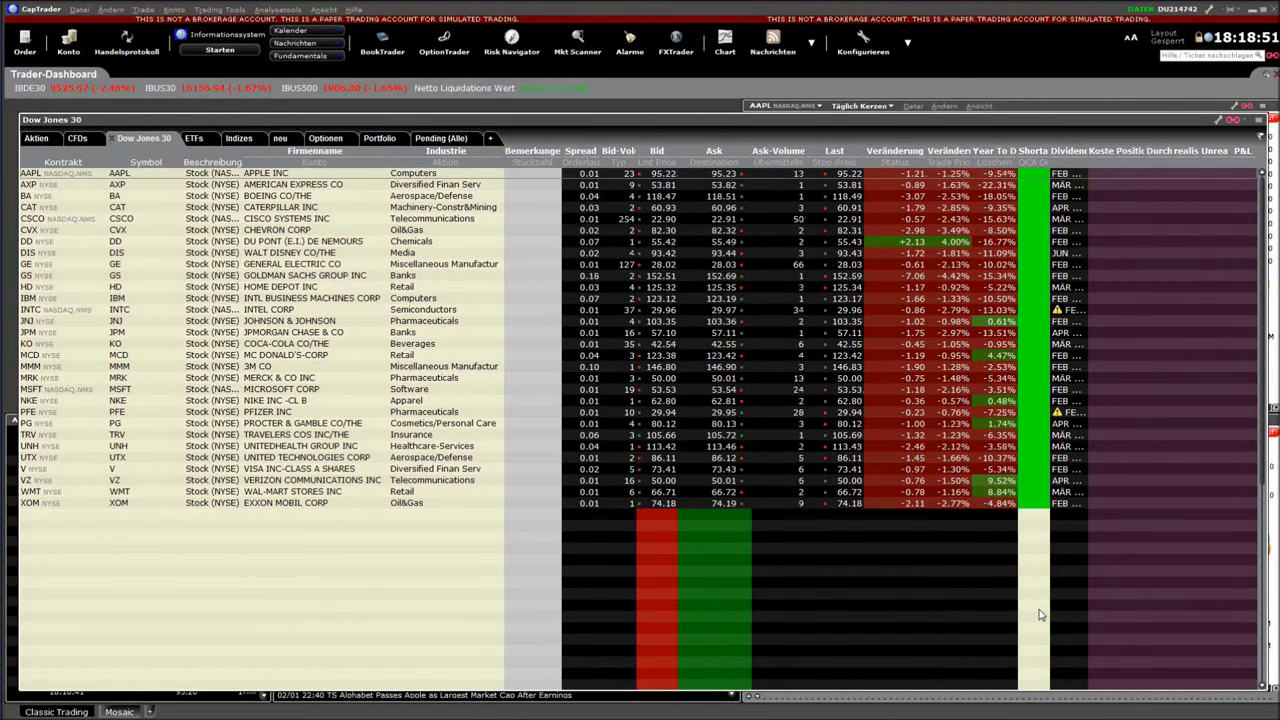
Step: Enter the remark "long 115" for Boeing in the Bemerkungen column
click(523, 197)
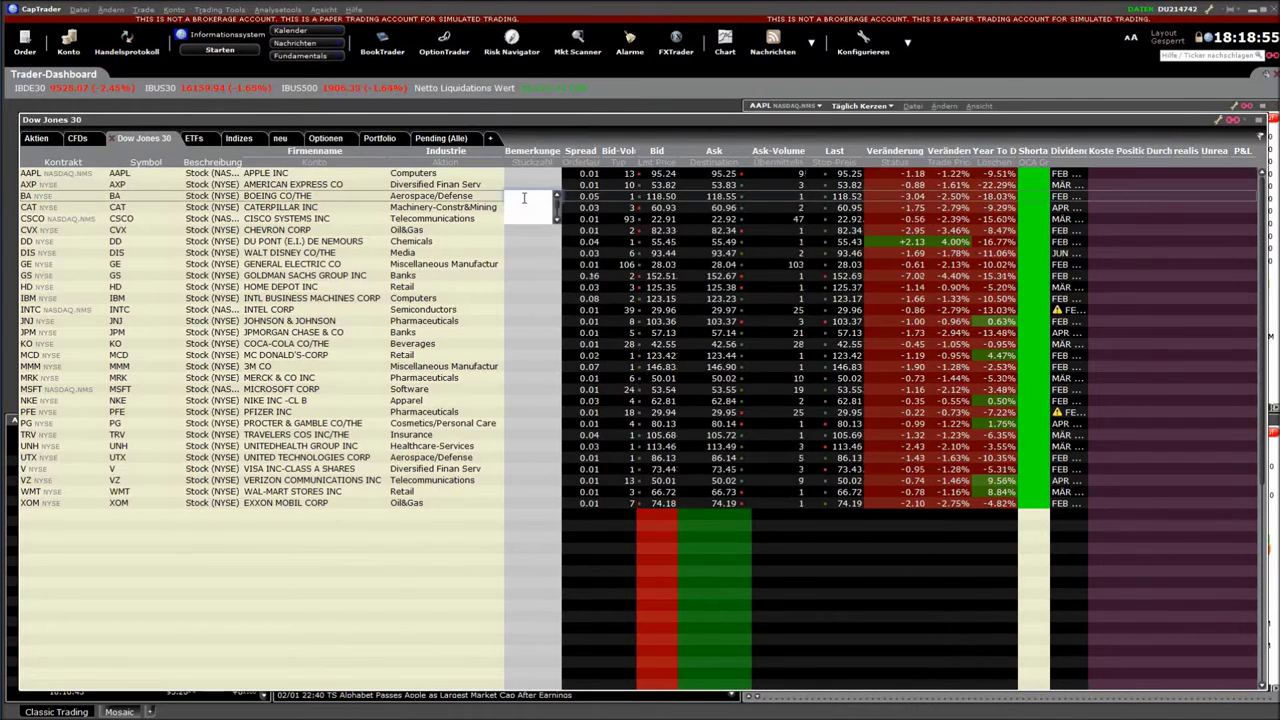
text(long)
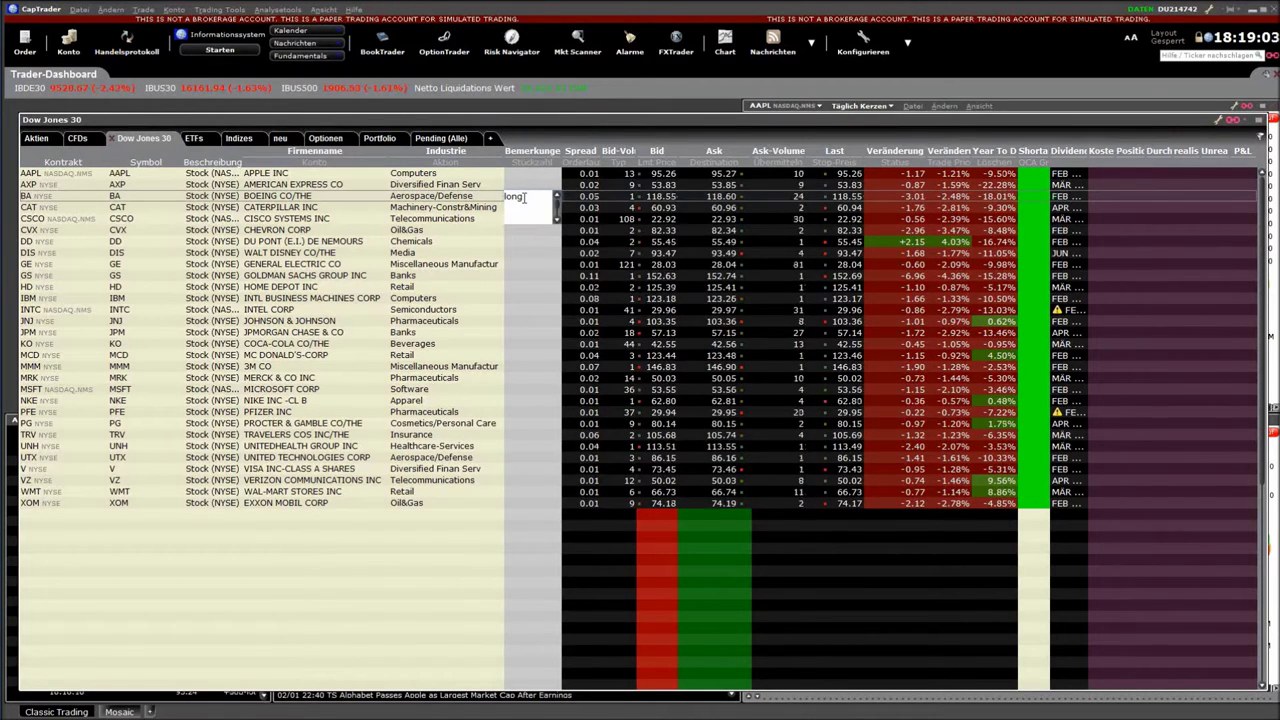
text(115)
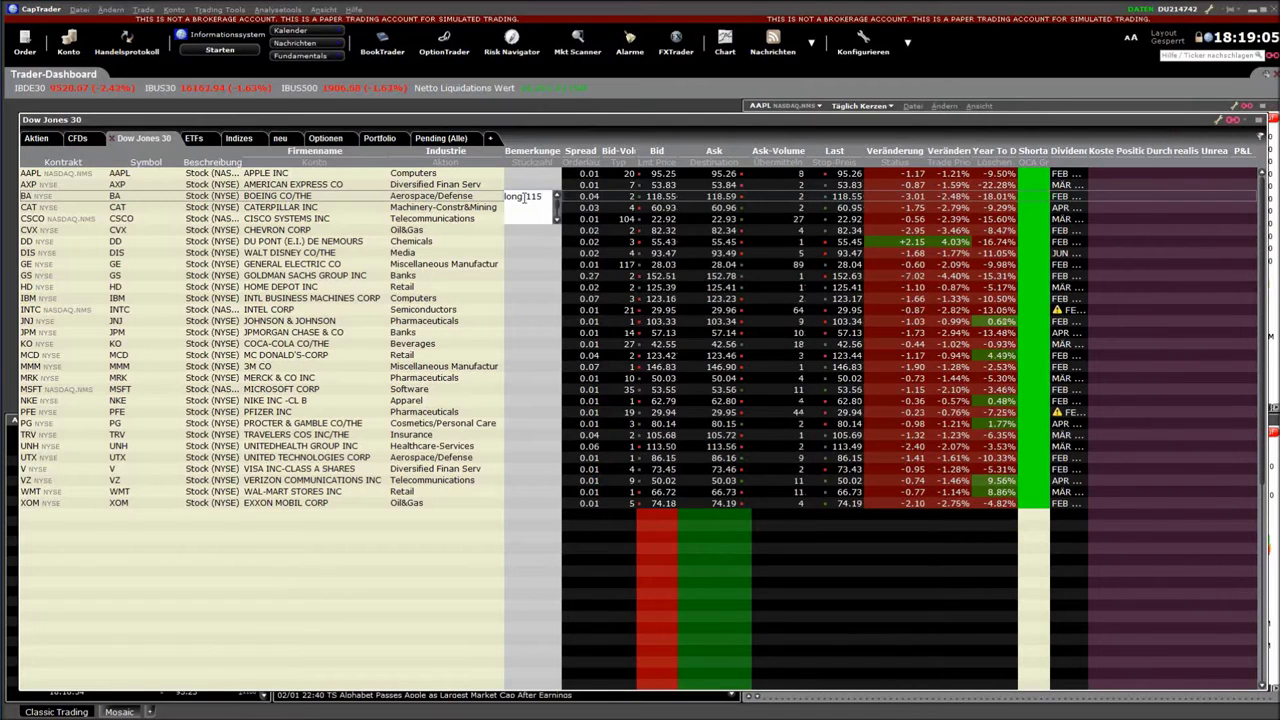
key(Return)
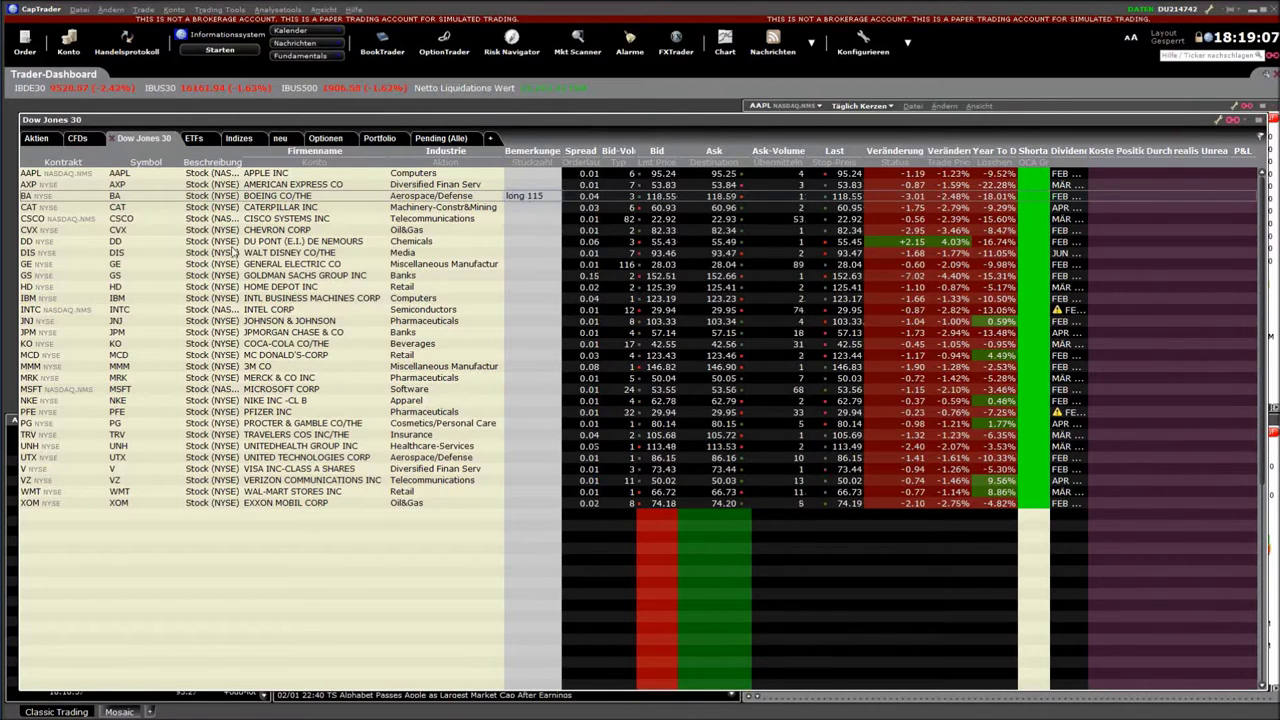
Step: Enter the remark "SL 89" for Walt Disney in the Bemerkungen column
click(522, 252)
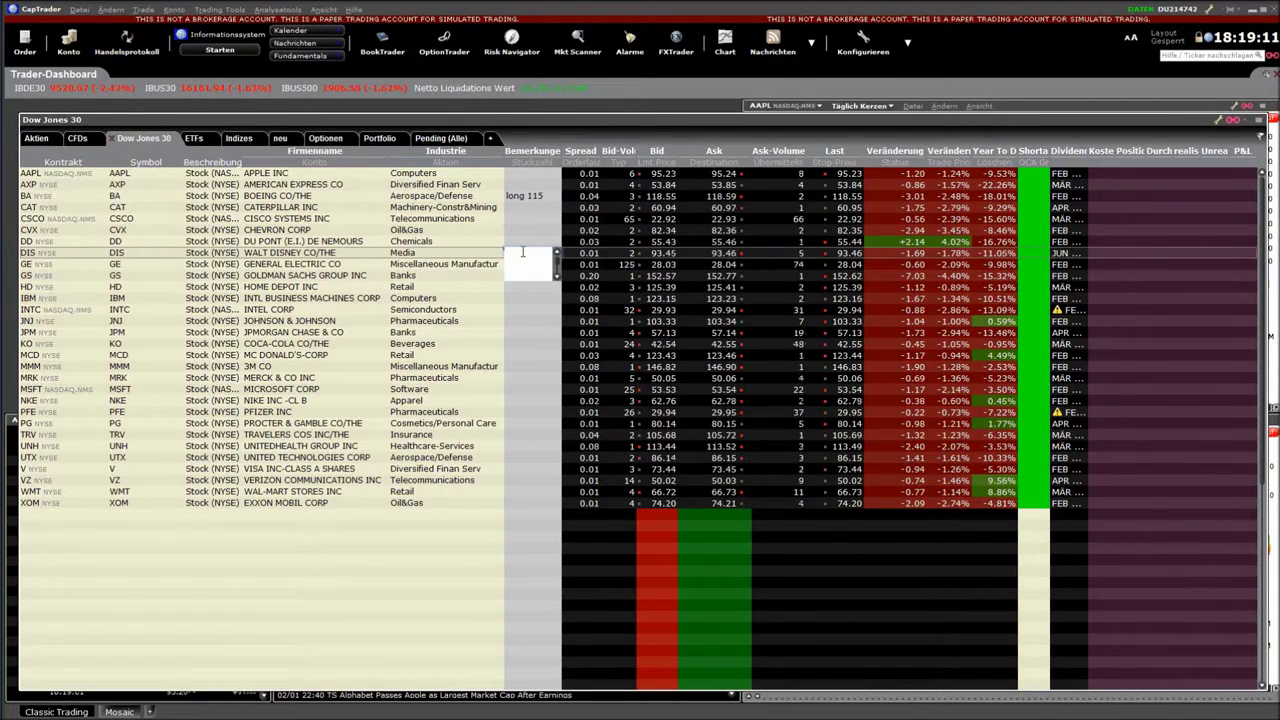
text(SL)
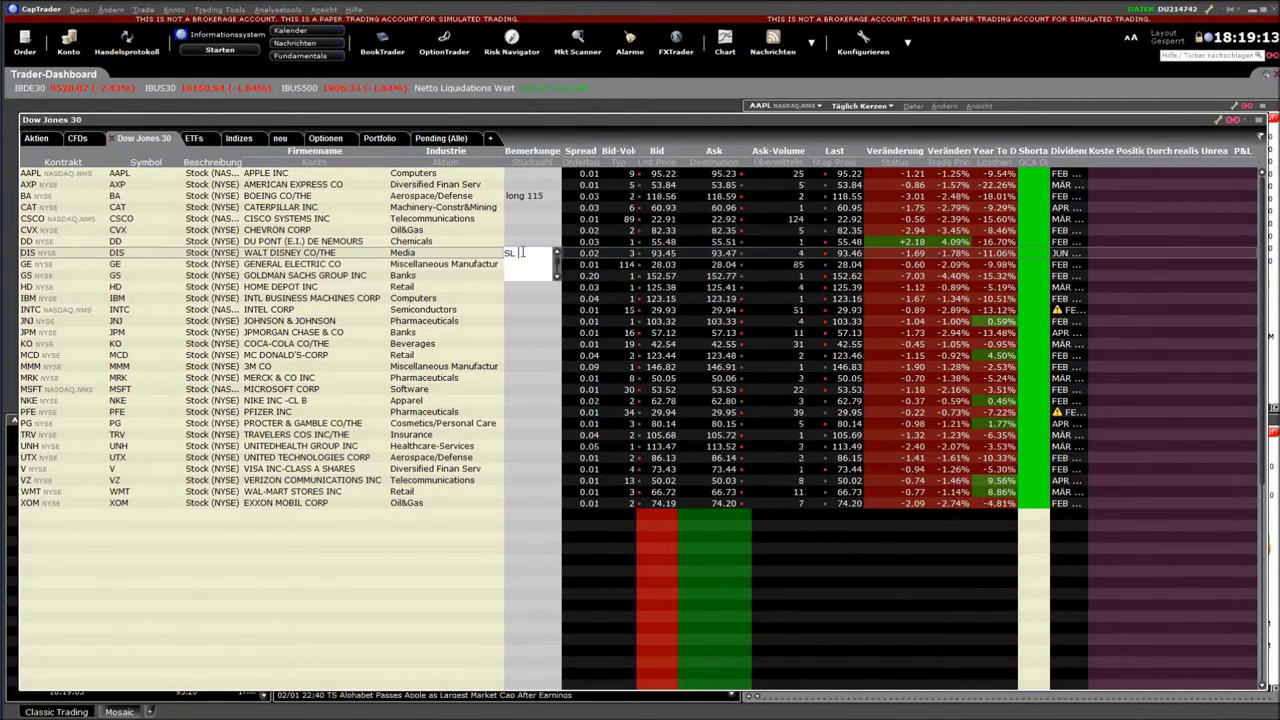
text( 80)
key(Return)
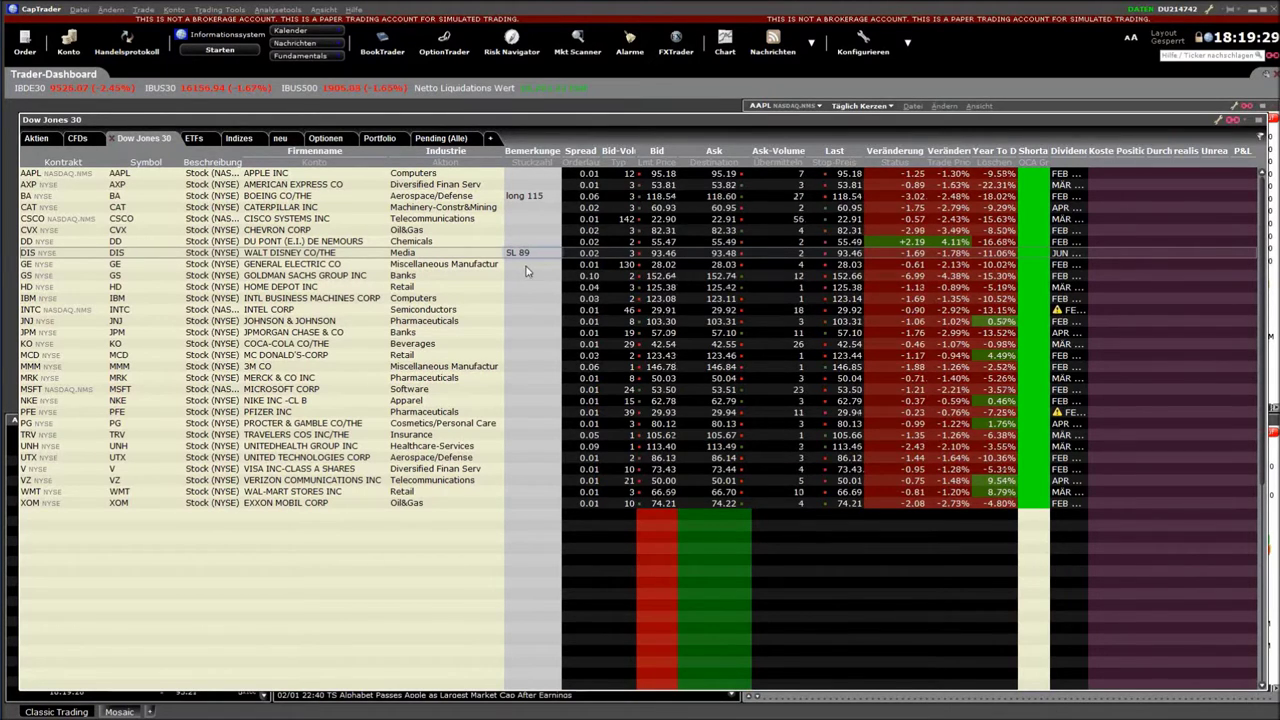
Step: Widen the Dividendendatum, Shortable and Year To Date Change columns, and check the short-selling availability details of a component
drag(1087, 151, 1122, 151)
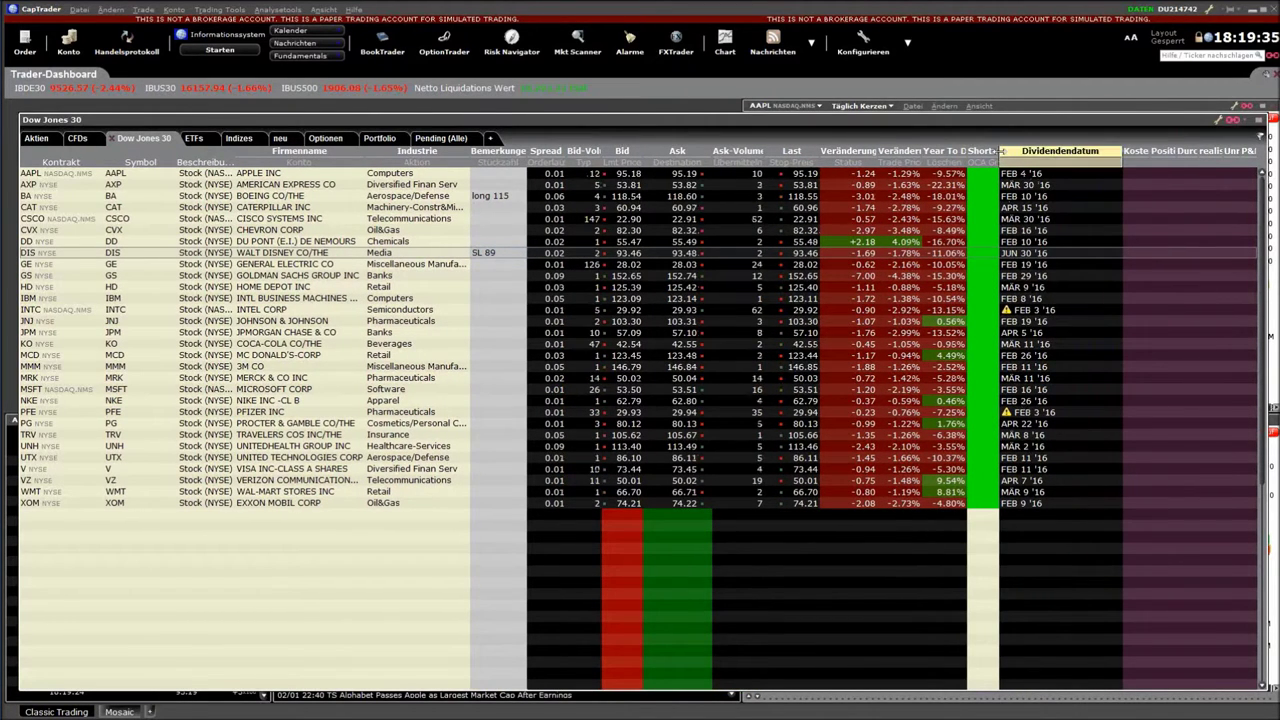
drag(999, 151, 1027, 151)
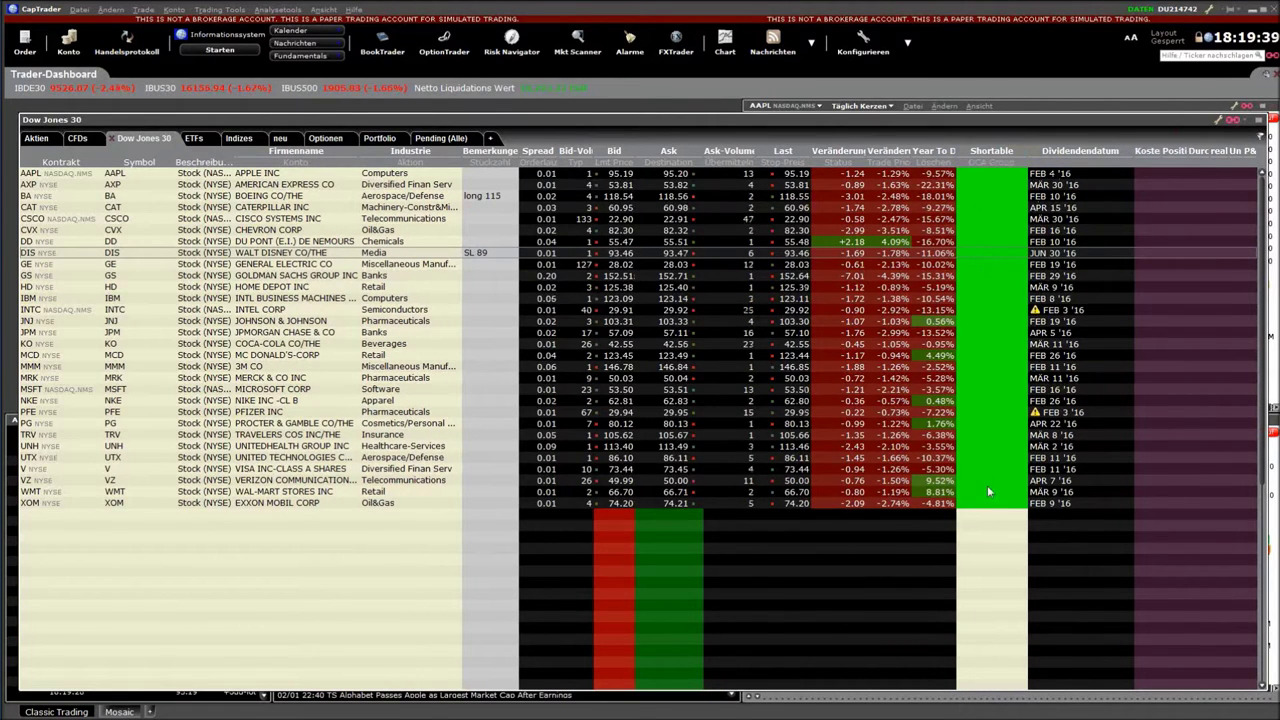
mouse_move(988, 491)
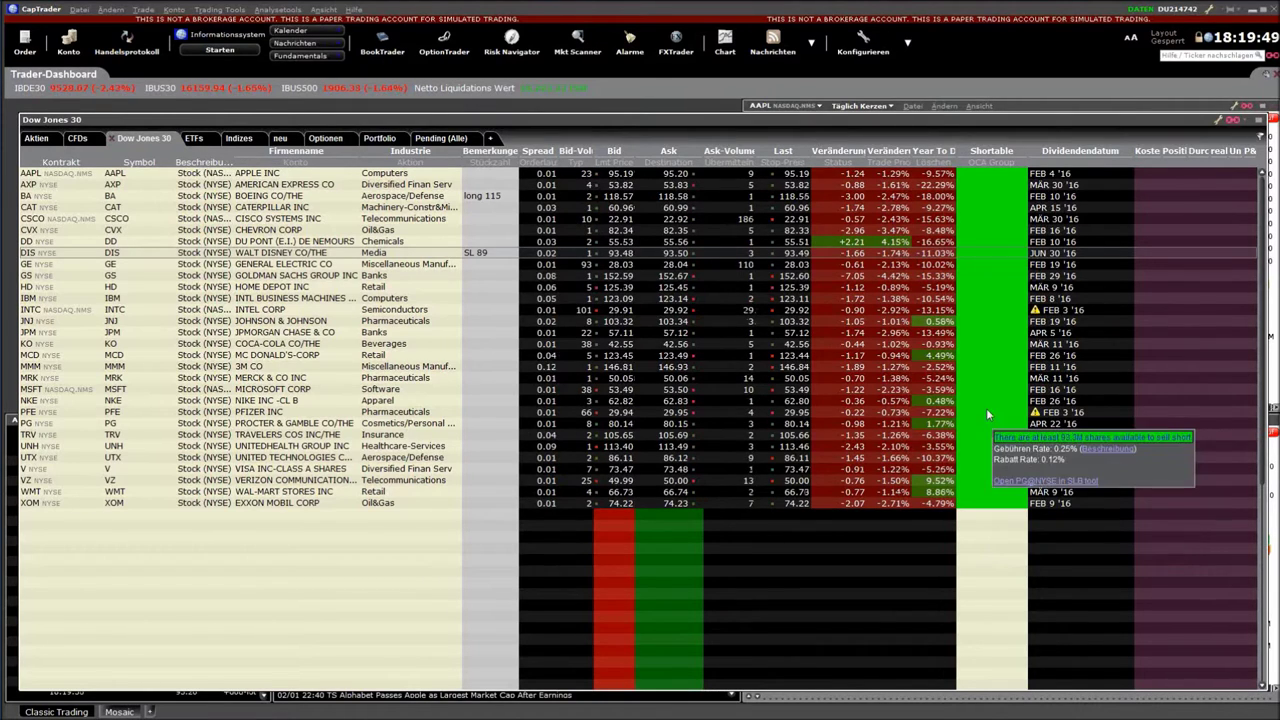
mouse_move(945, 154)
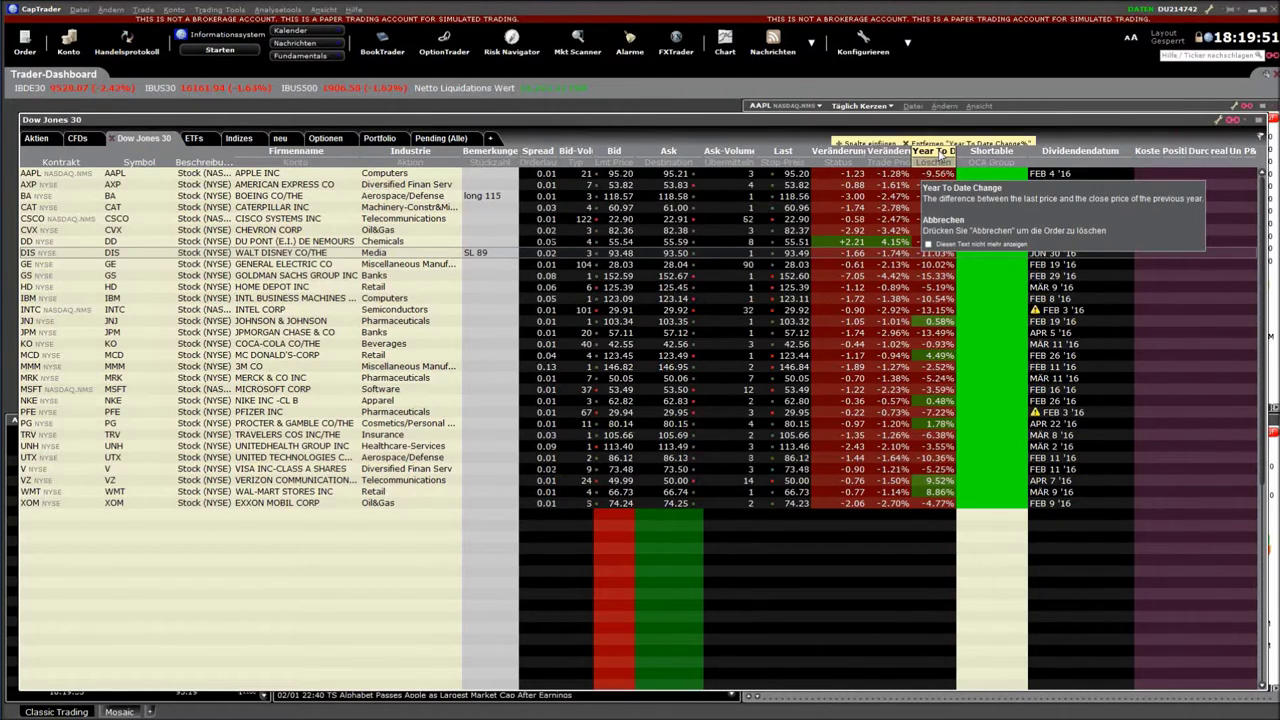
drag(956, 150, 975, 150)
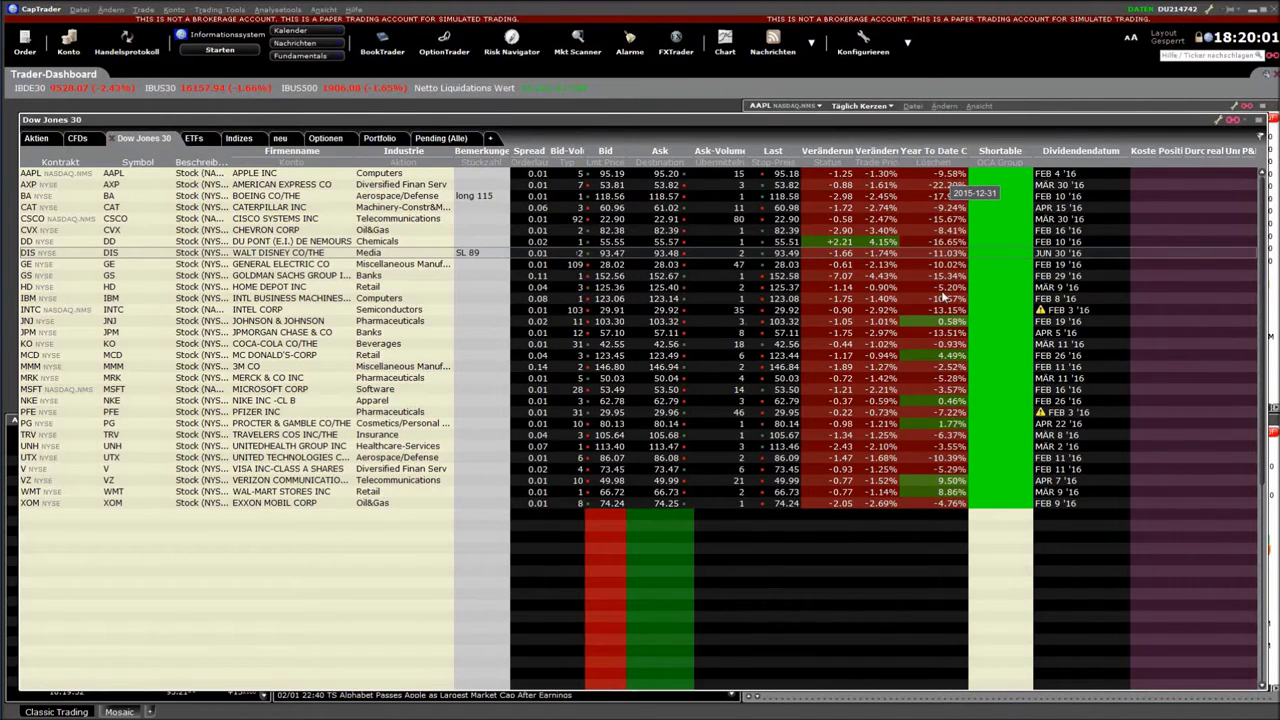
Step: Cycle the component list through the Year To Date Change sort orders, ending with descending order
click(928, 186)
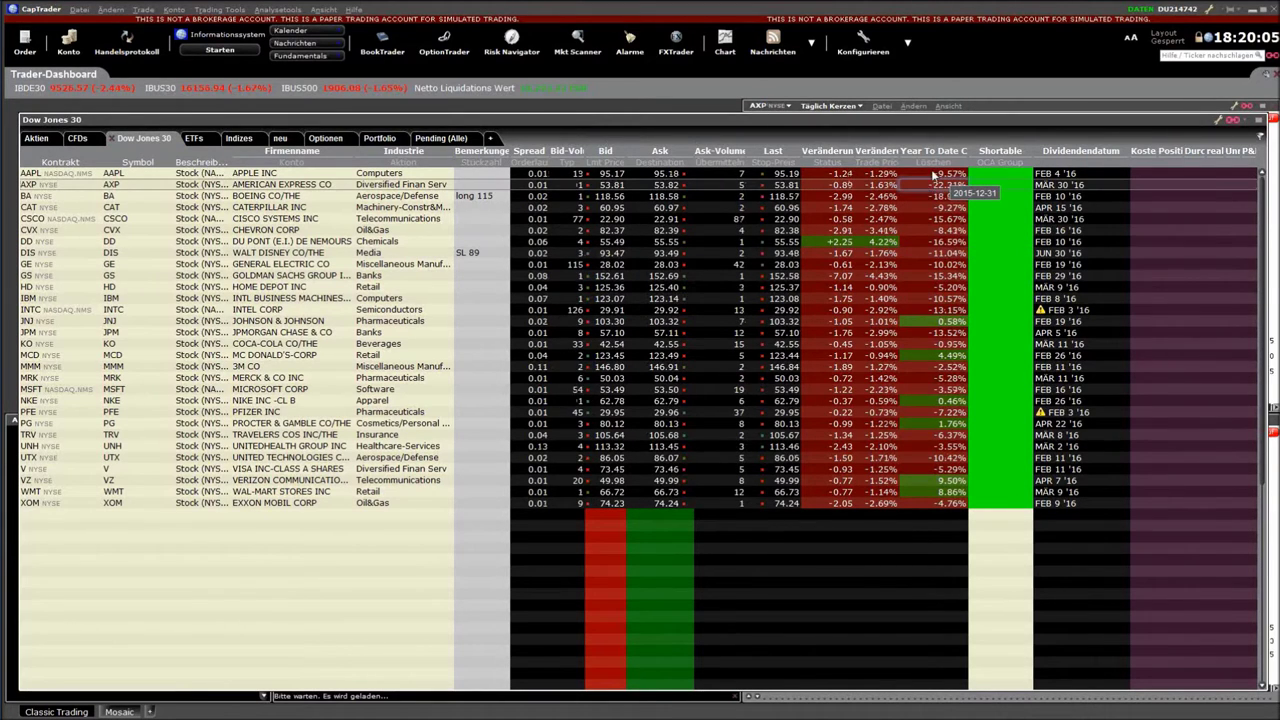
click(937, 157)
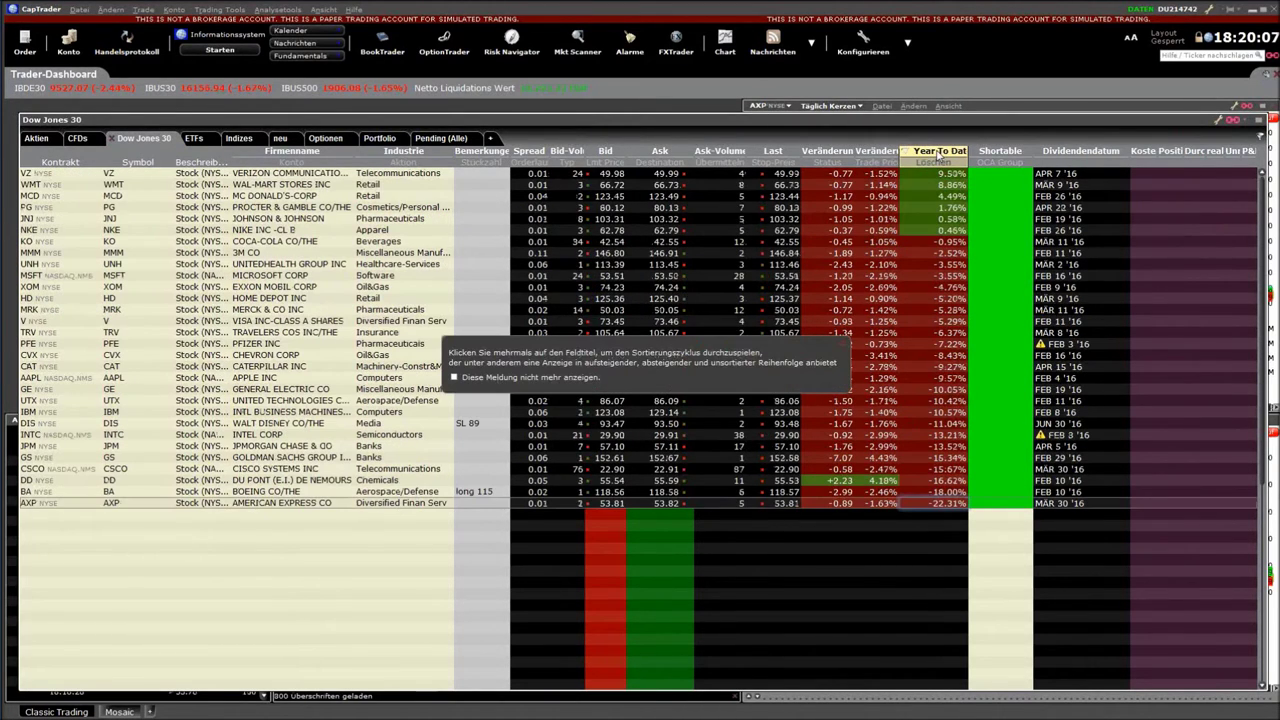
click(937, 152)
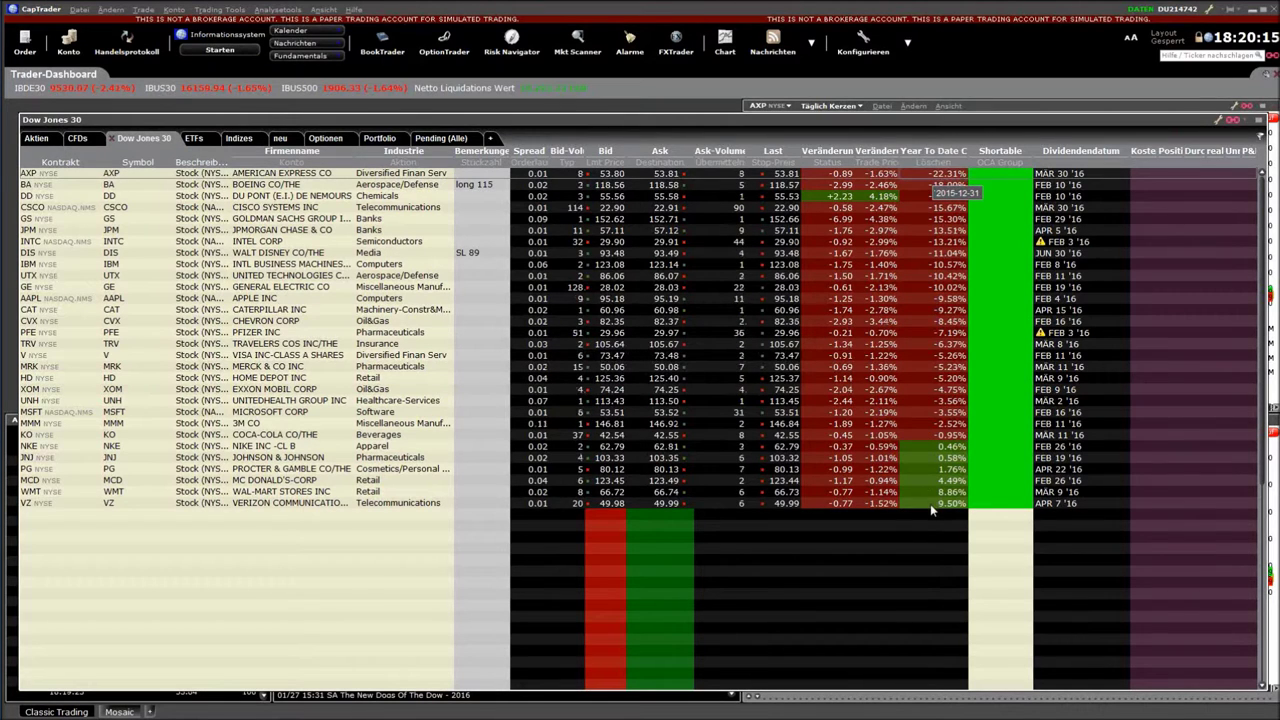
click(934, 152)
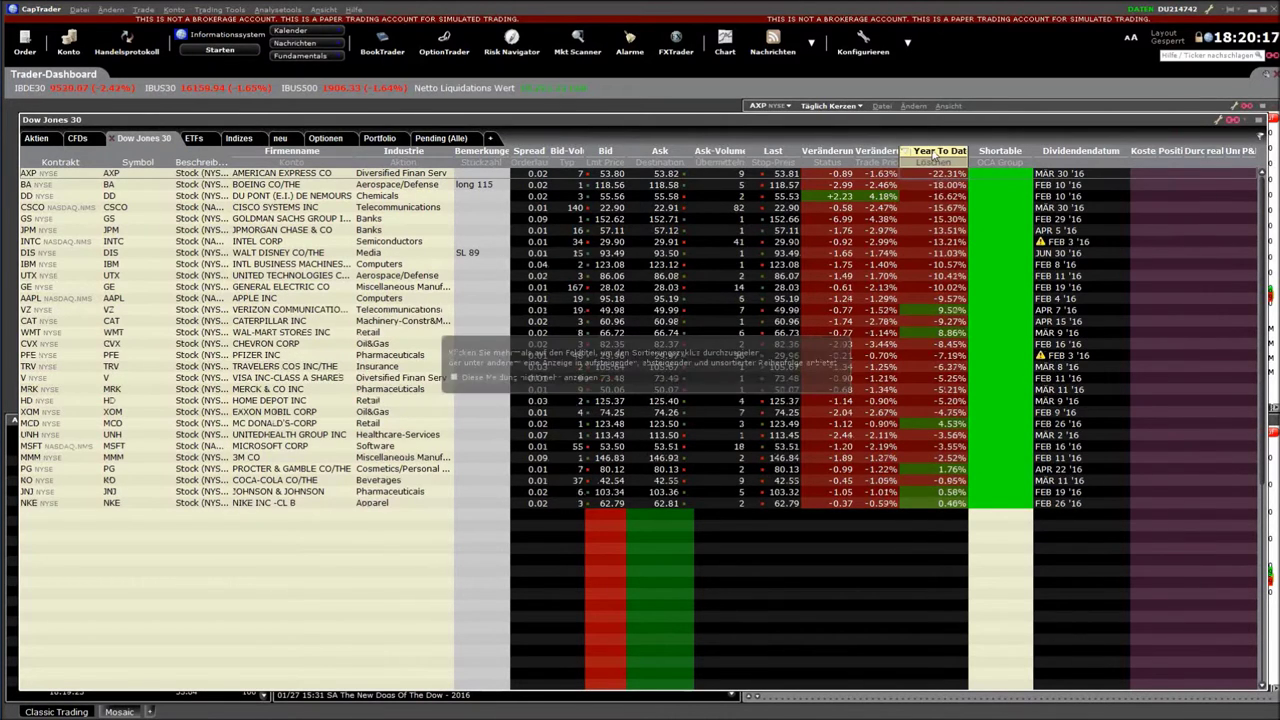
click(935, 152)
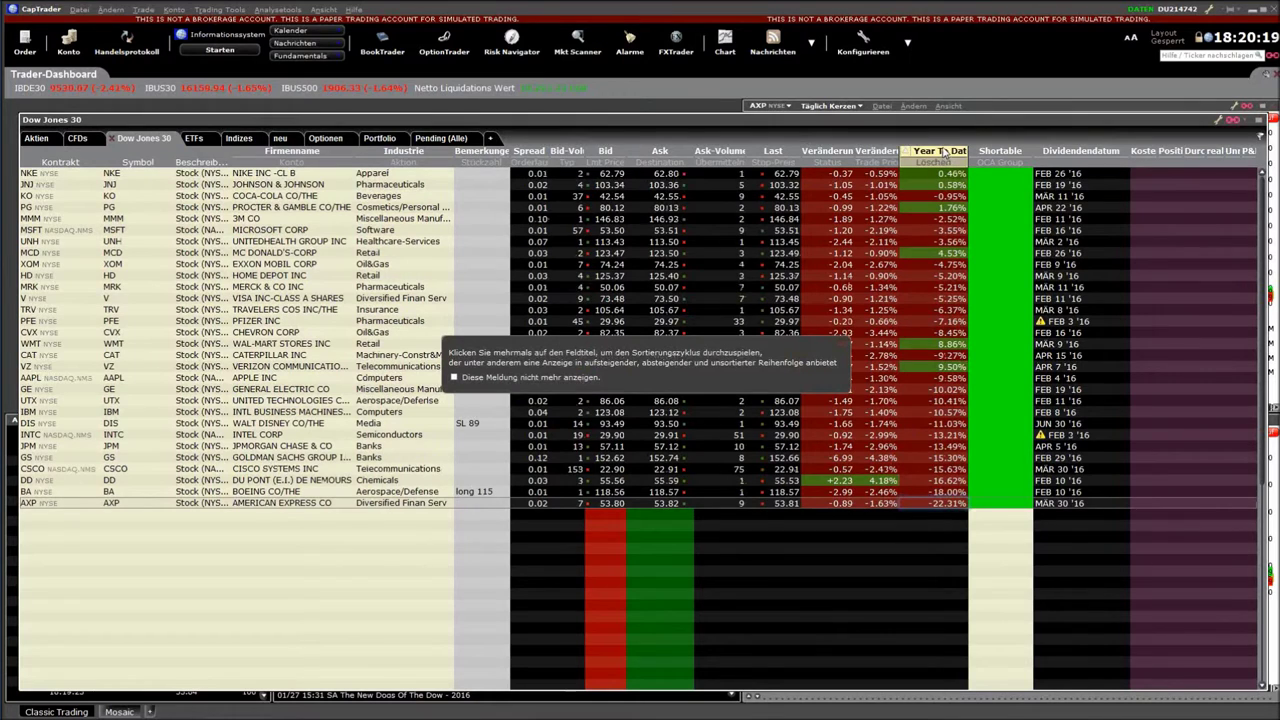
click(942, 152)
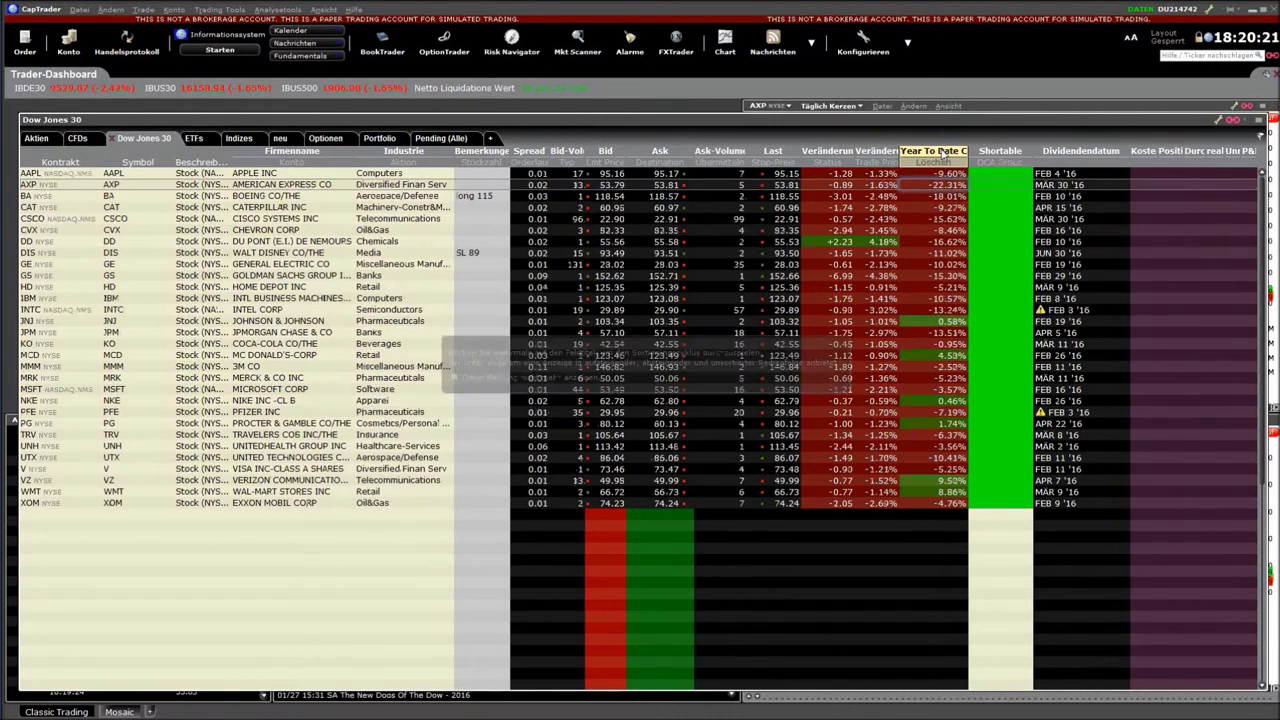
click(942, 152)
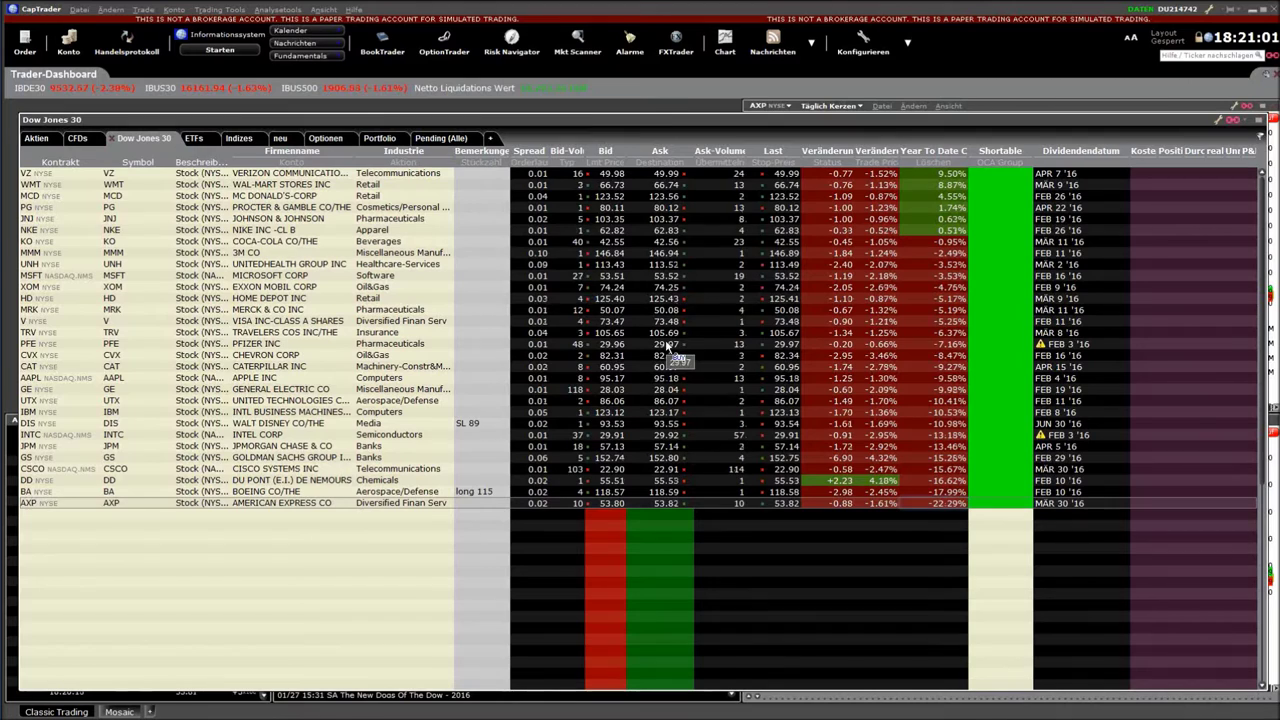
Step: Narrow the Ask column slightly and create a buy order for Intel from its ask price
mouse_move(612, 155)
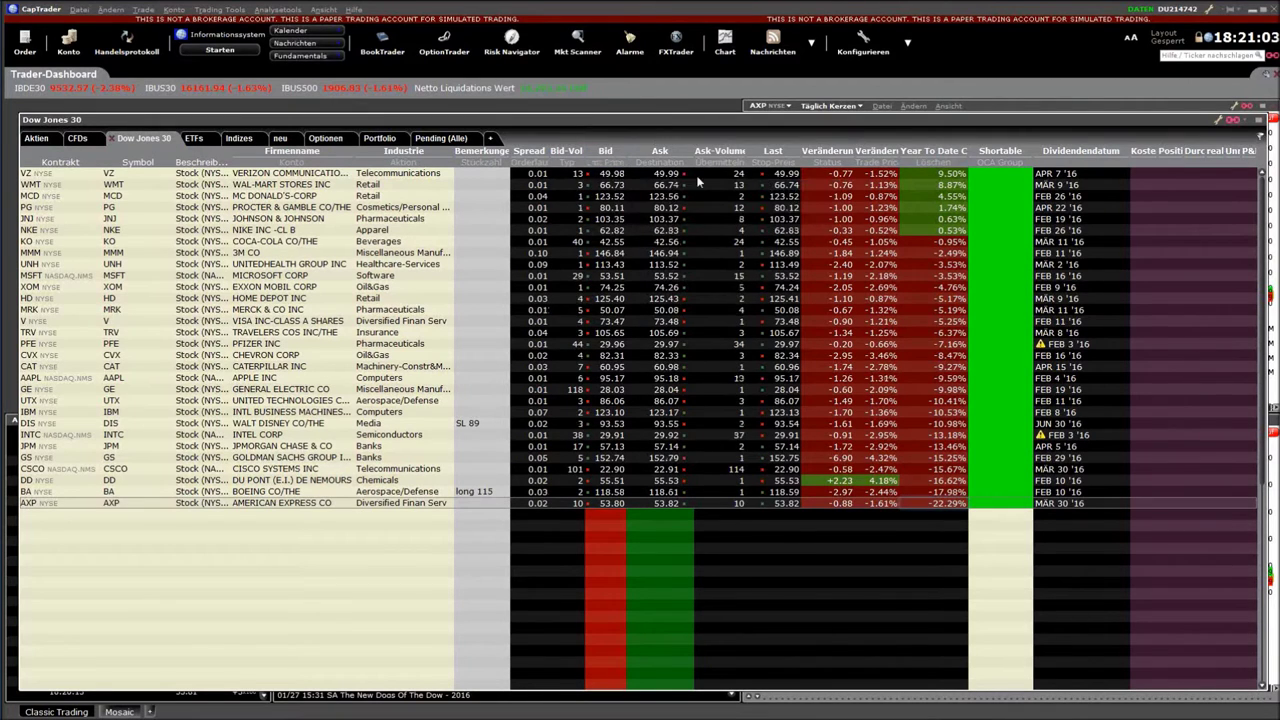
drag(693, 151, 687, 151)
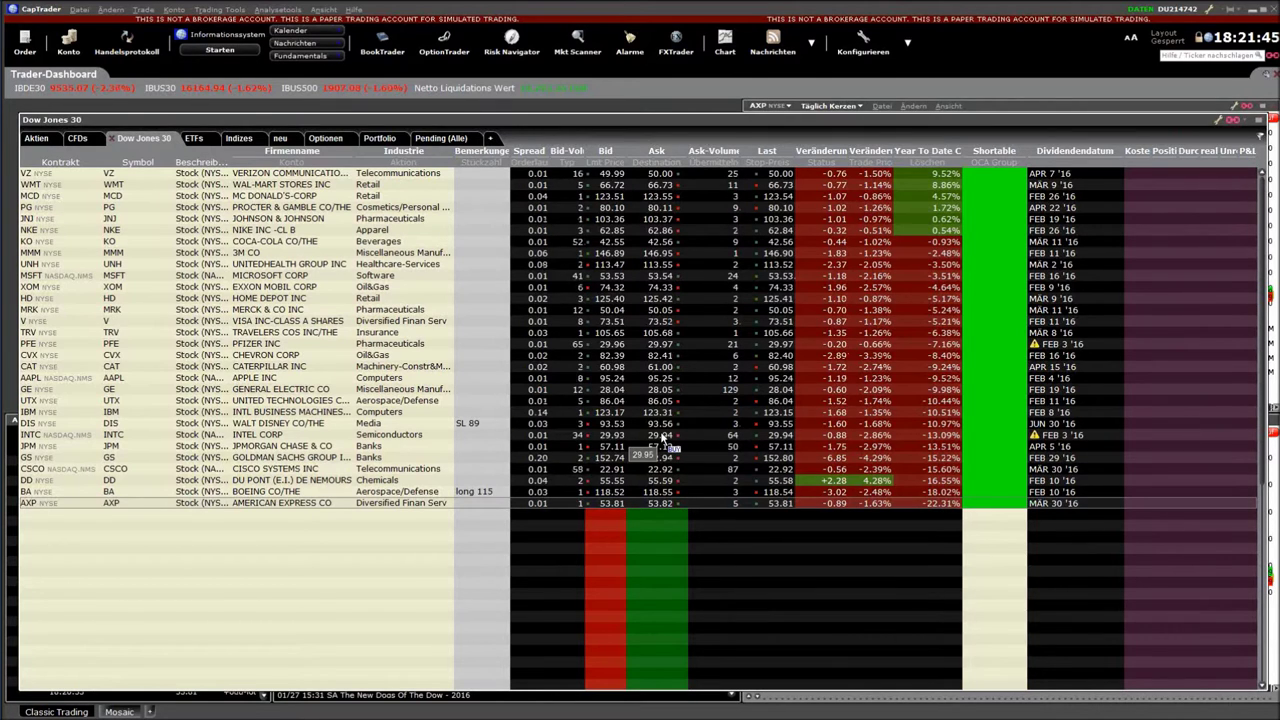
click(662, 437)
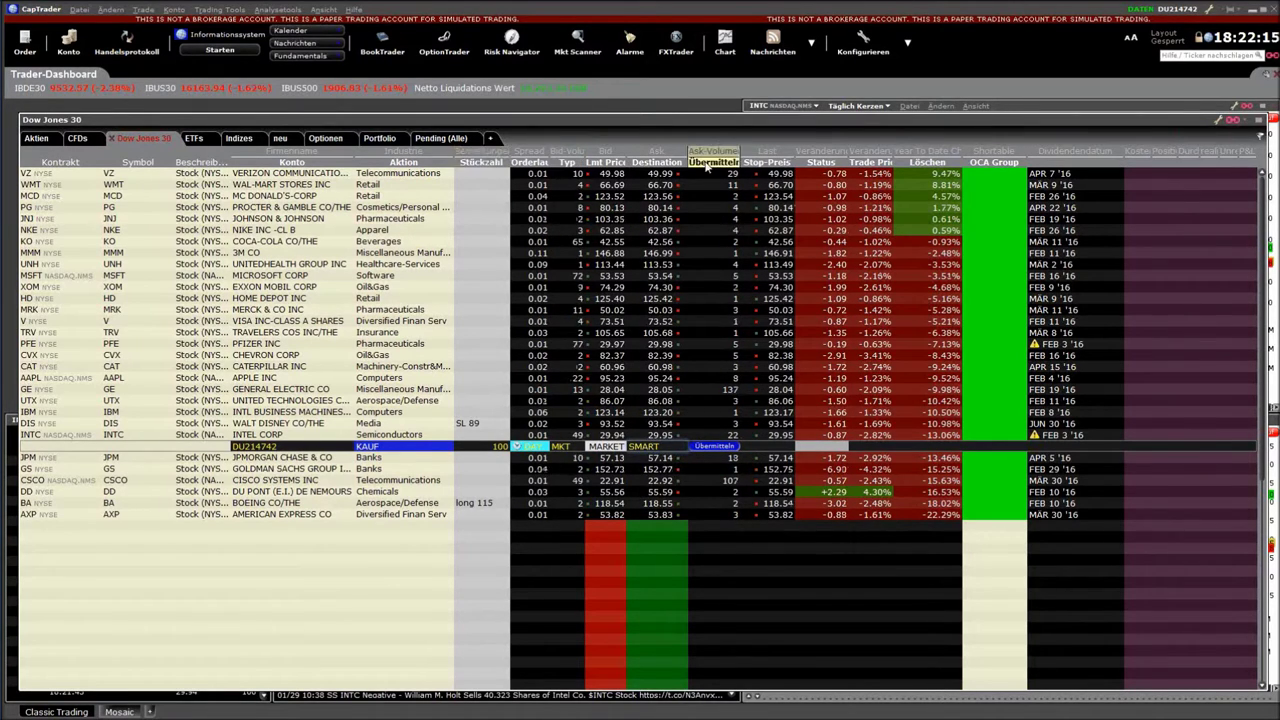
mouse_move(713, 168)
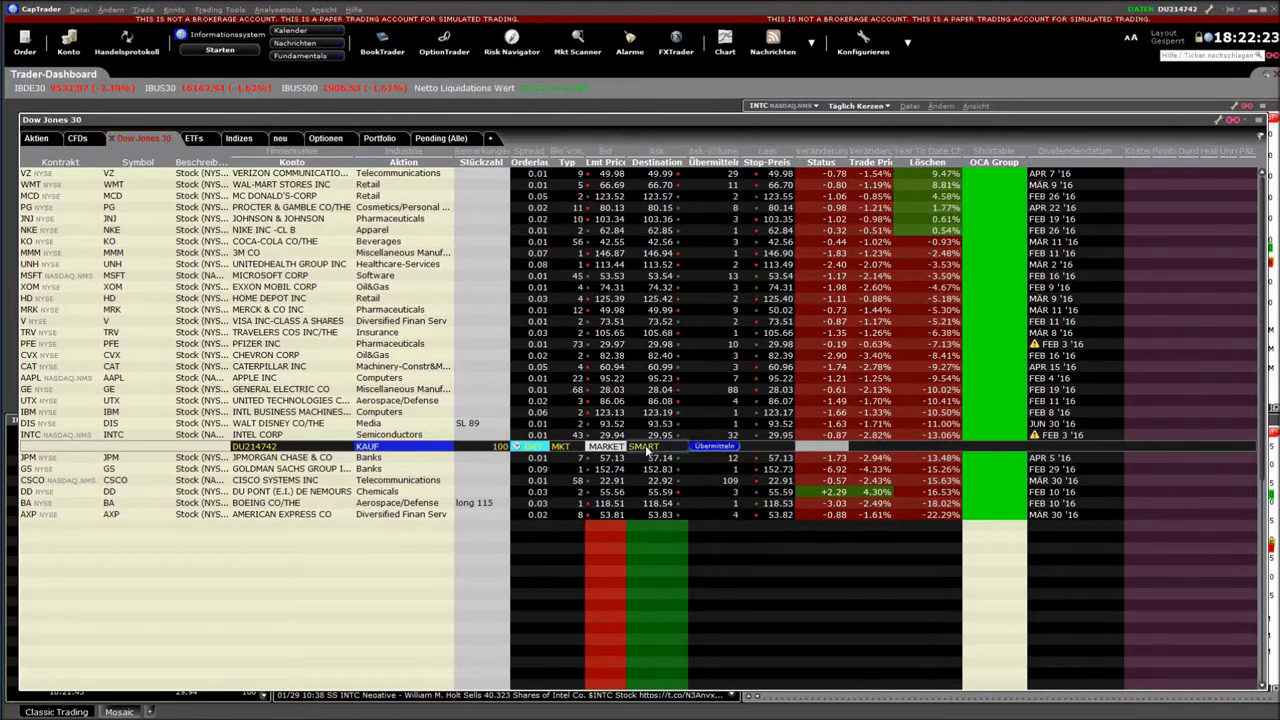
mouse_move(604, 172)
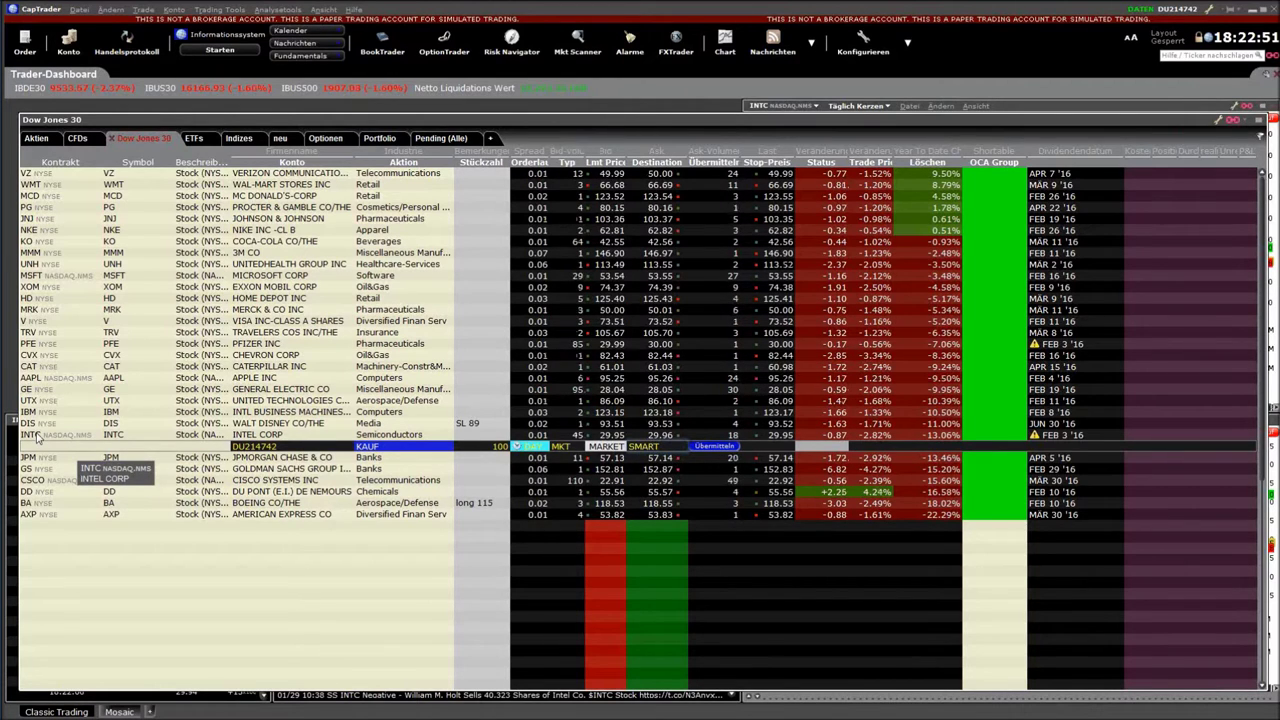
click(37, 437)
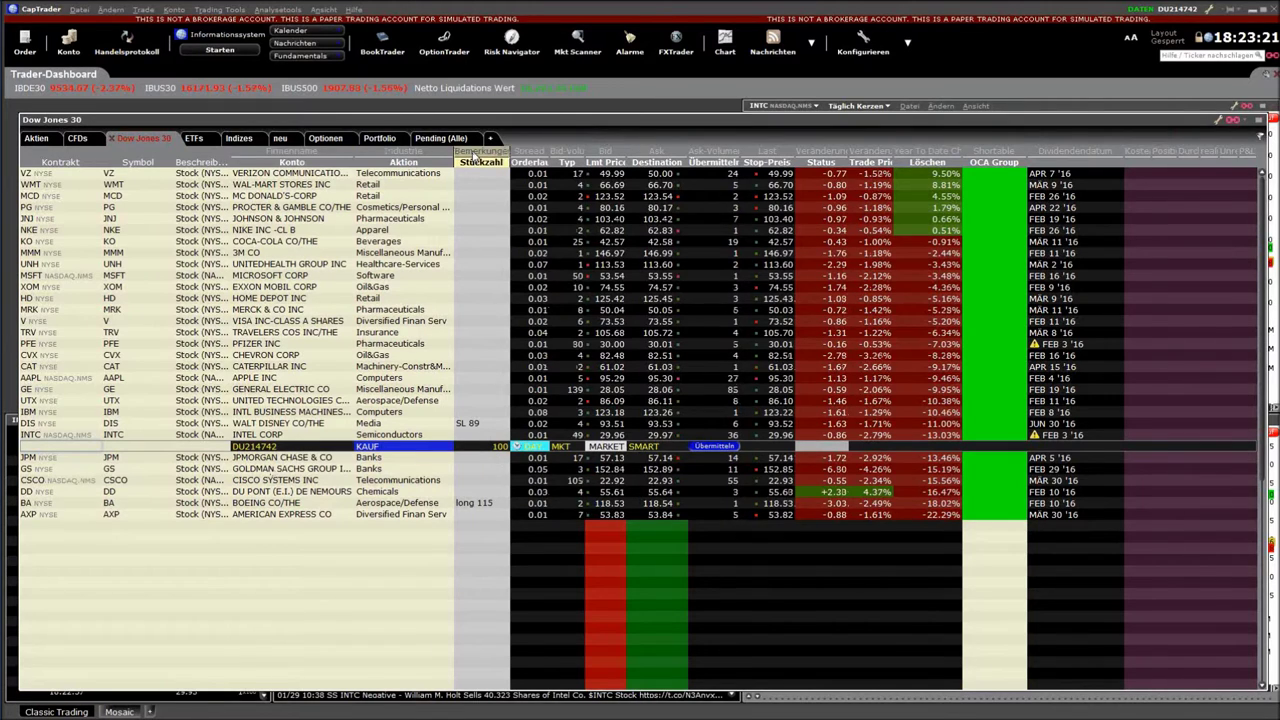
Step: Insert the Quantitäts Wert column ahead of Orderlaufzeit, apply the change to similar pages as well, and widen the new column
mouse_move(476, 160)
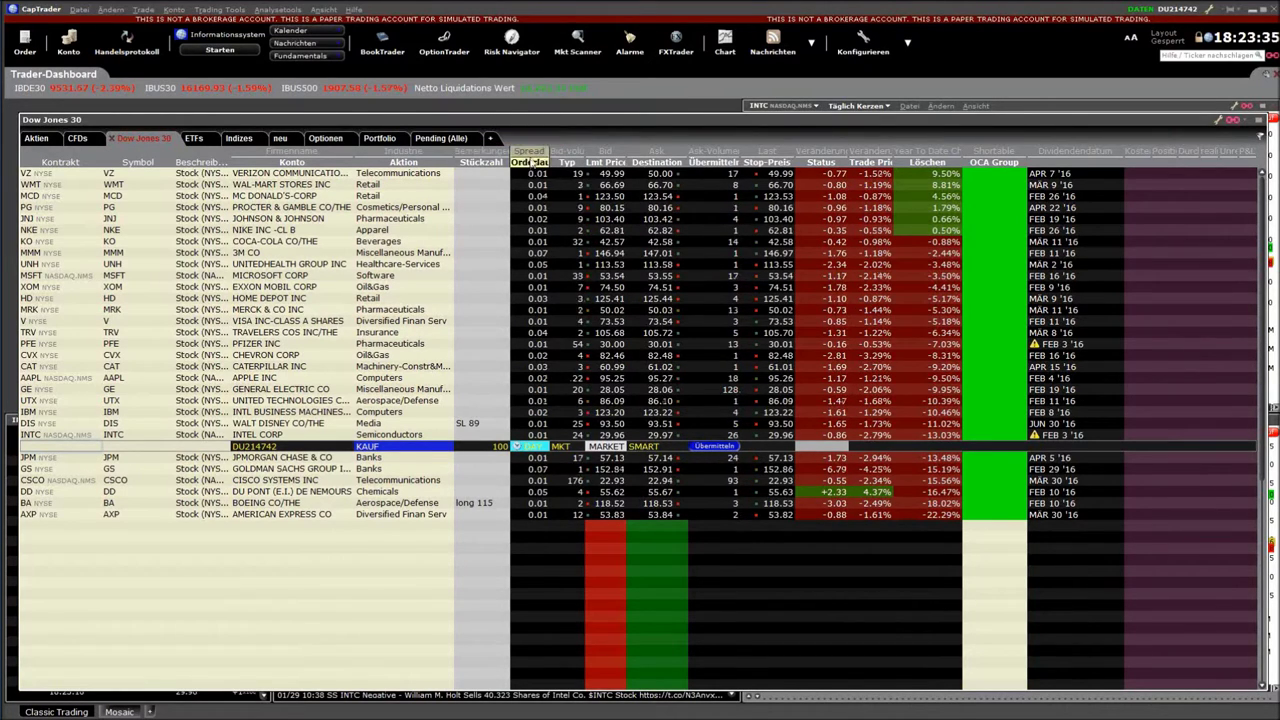
mouse_move(536, 160)
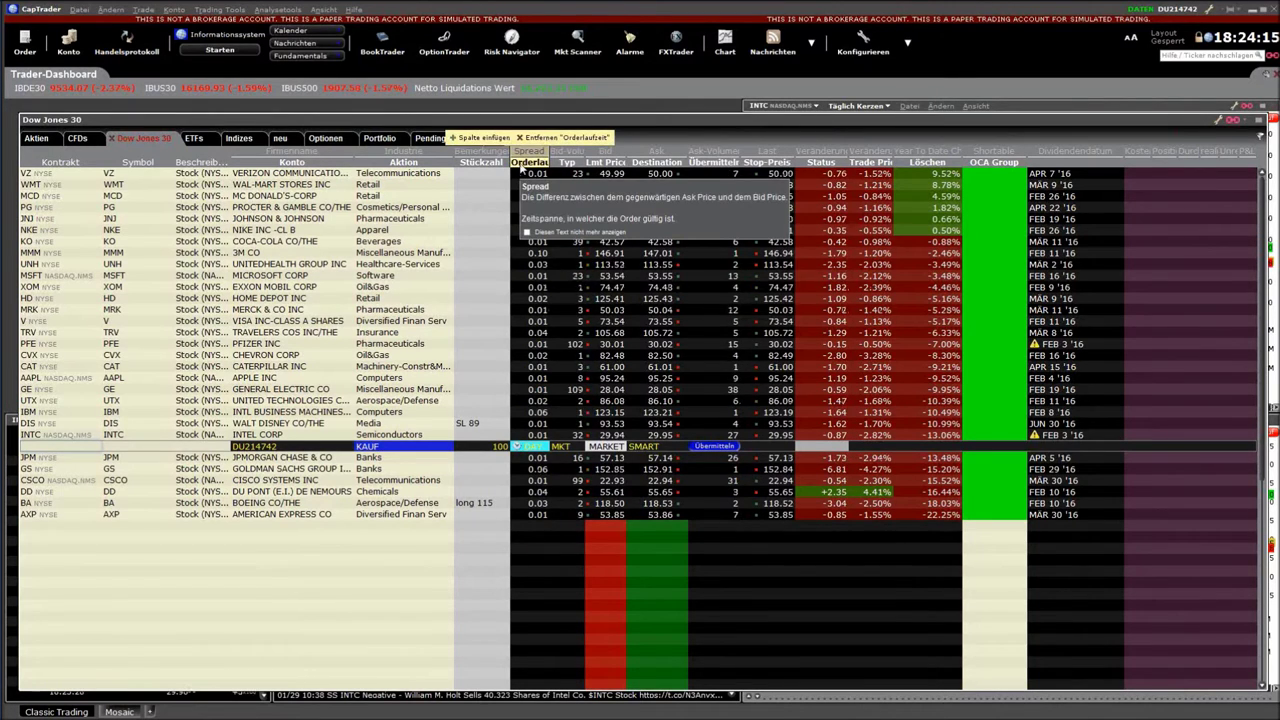
click(487, 141)
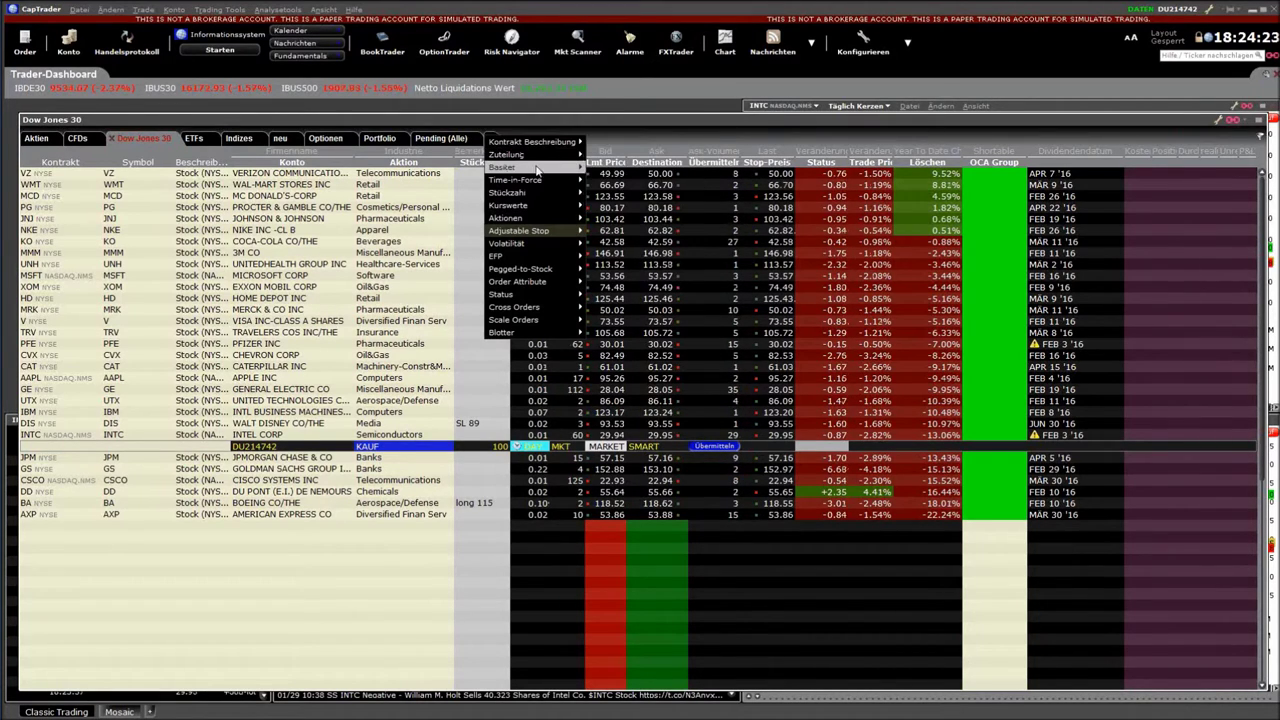
mouse_move(535, 193)
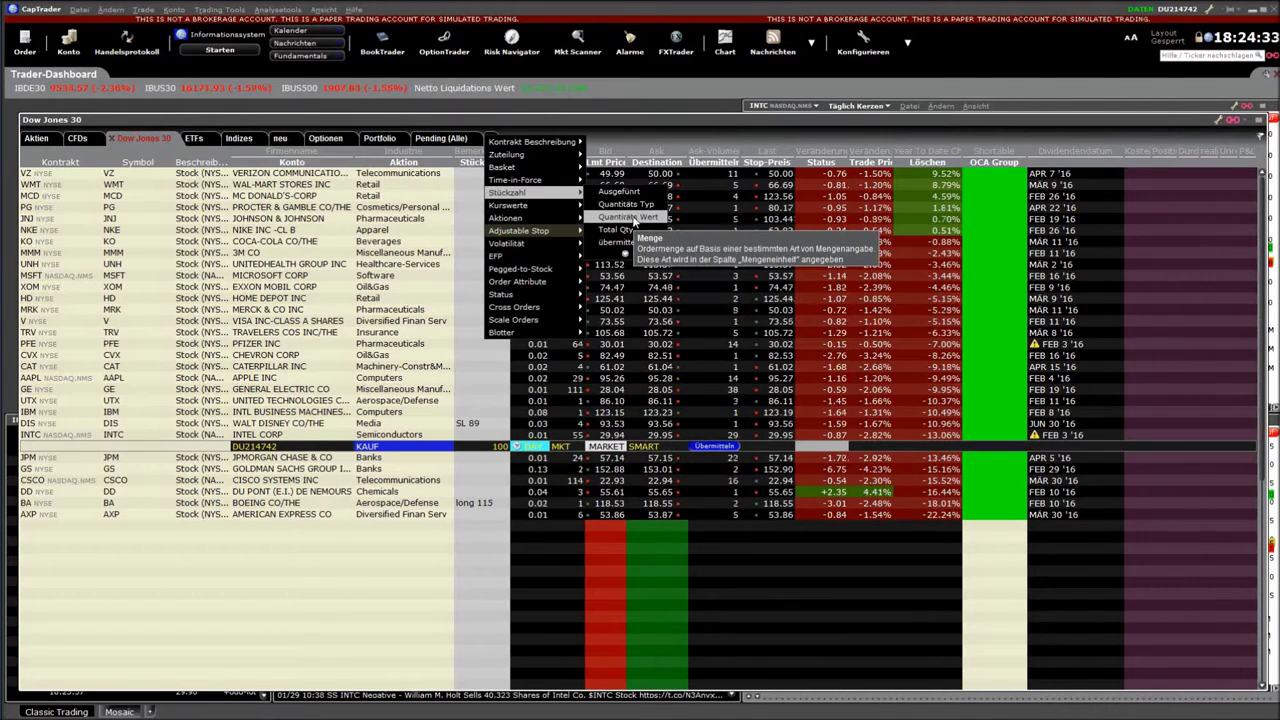
click(628, 217)
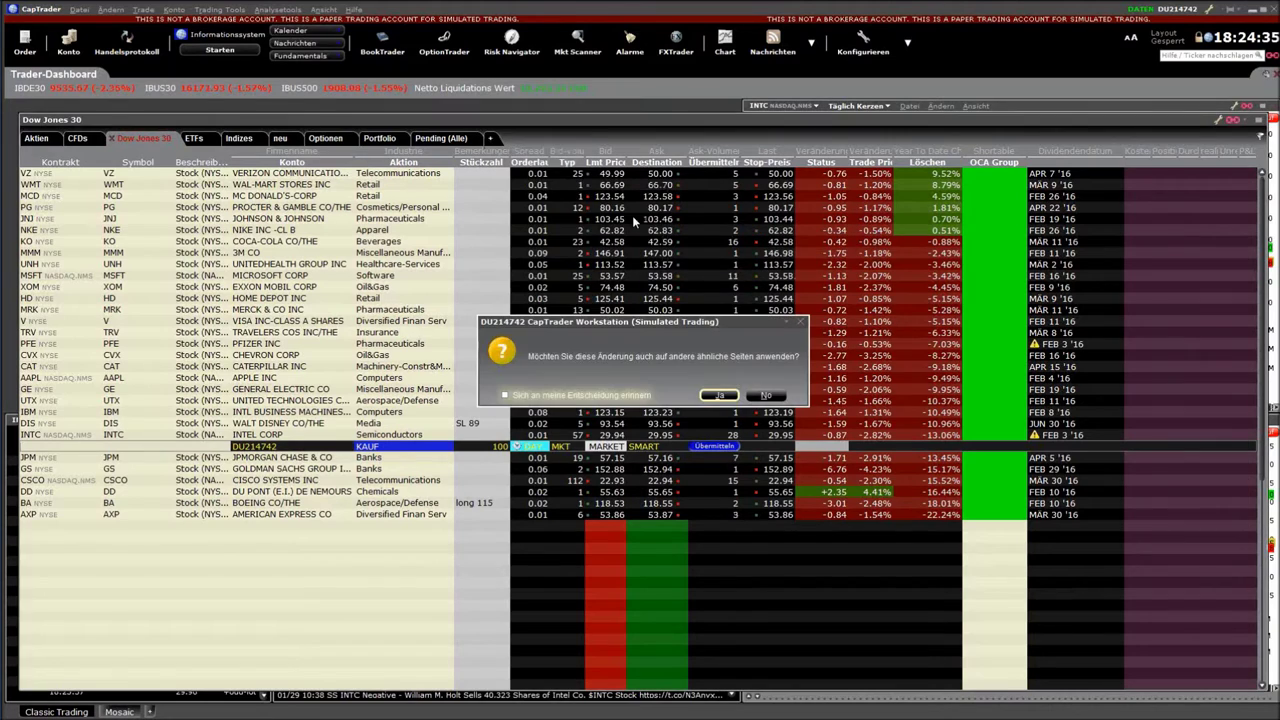
click(728, 396)
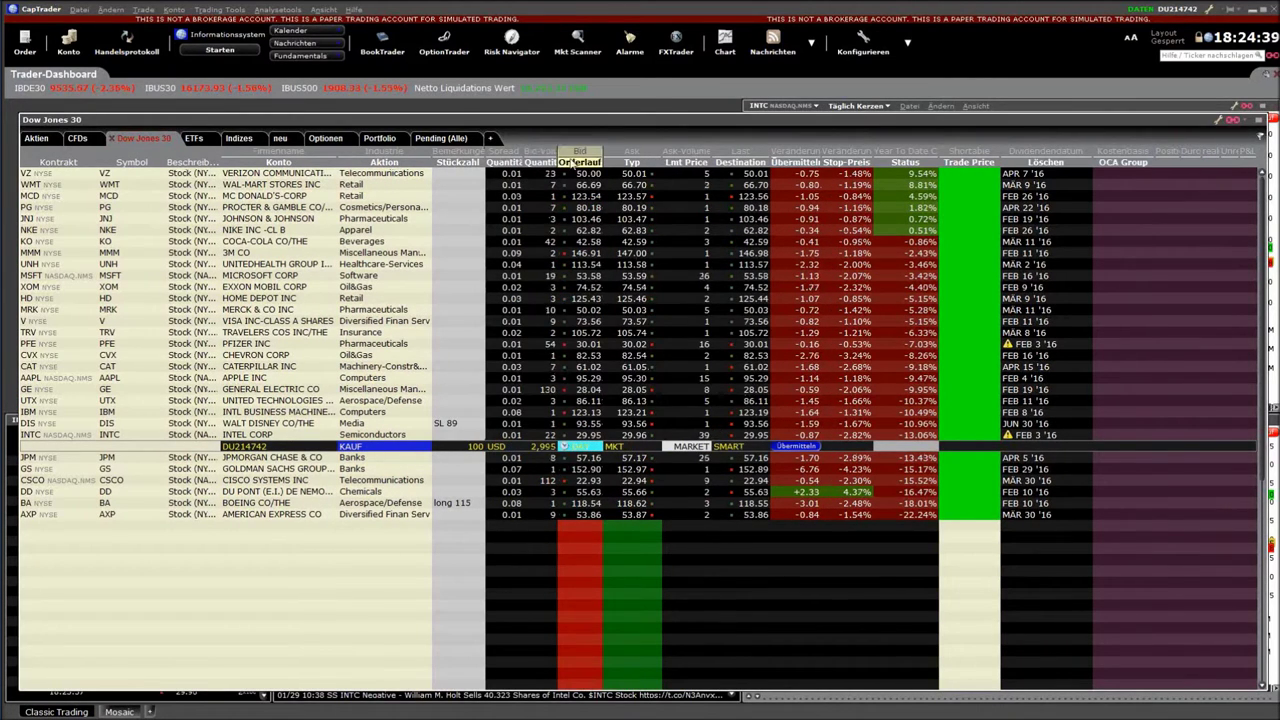
drag(558, 152, 610, 157)
Step: Add the EUR.USD forex pair below the component list, with a wider Beschreibung column, and create a buy order from its ask price
click(46, 548)
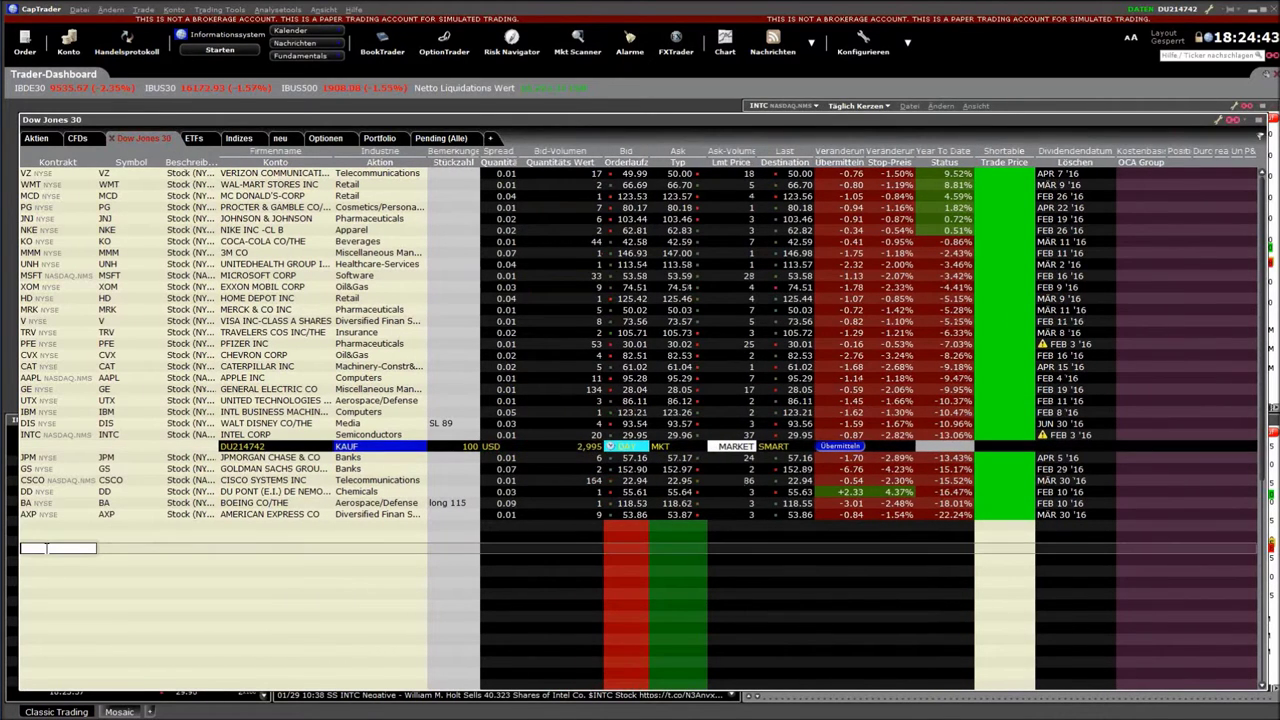
text(eur.usd)
key(Return)
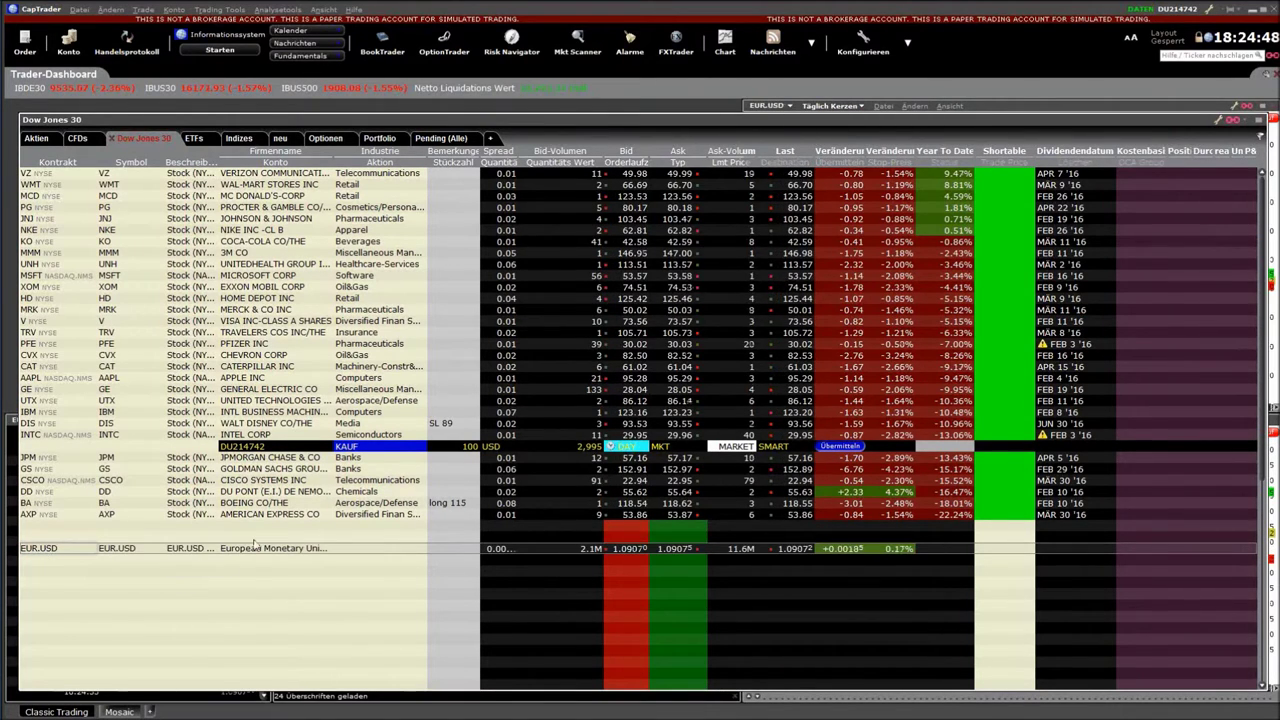
drag(225, 151, 251, 151)
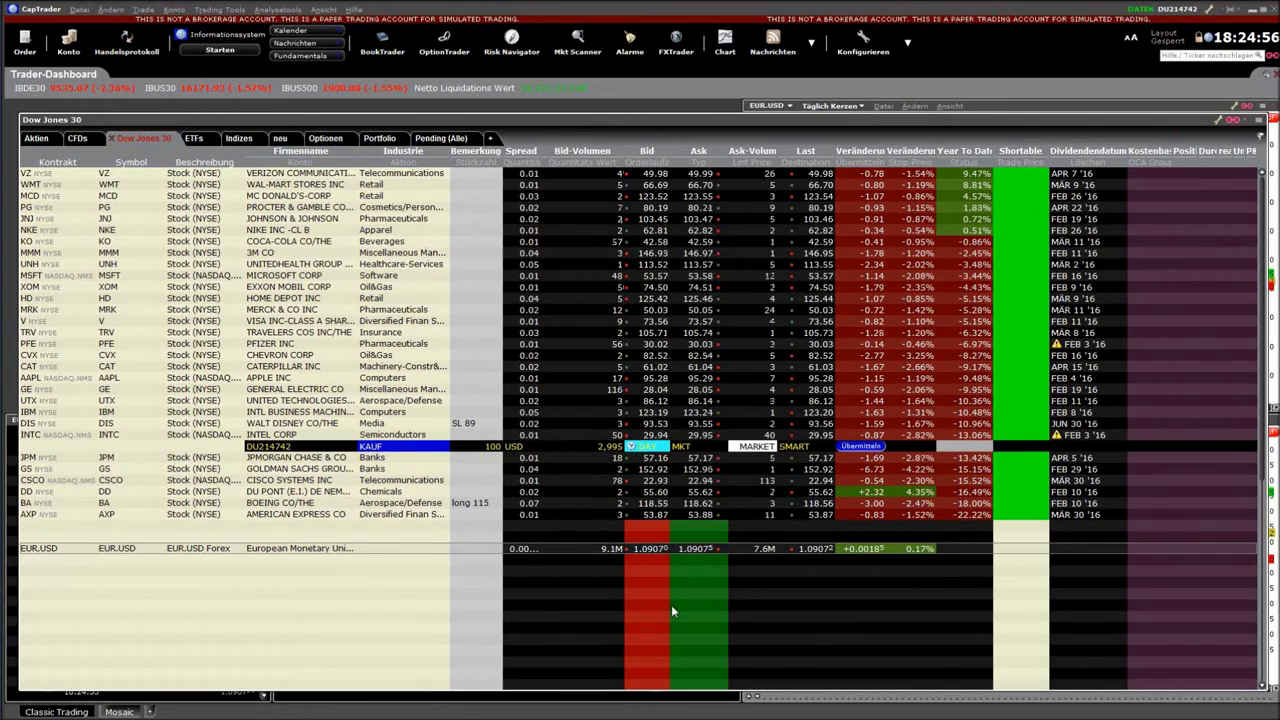
click(697, 550)
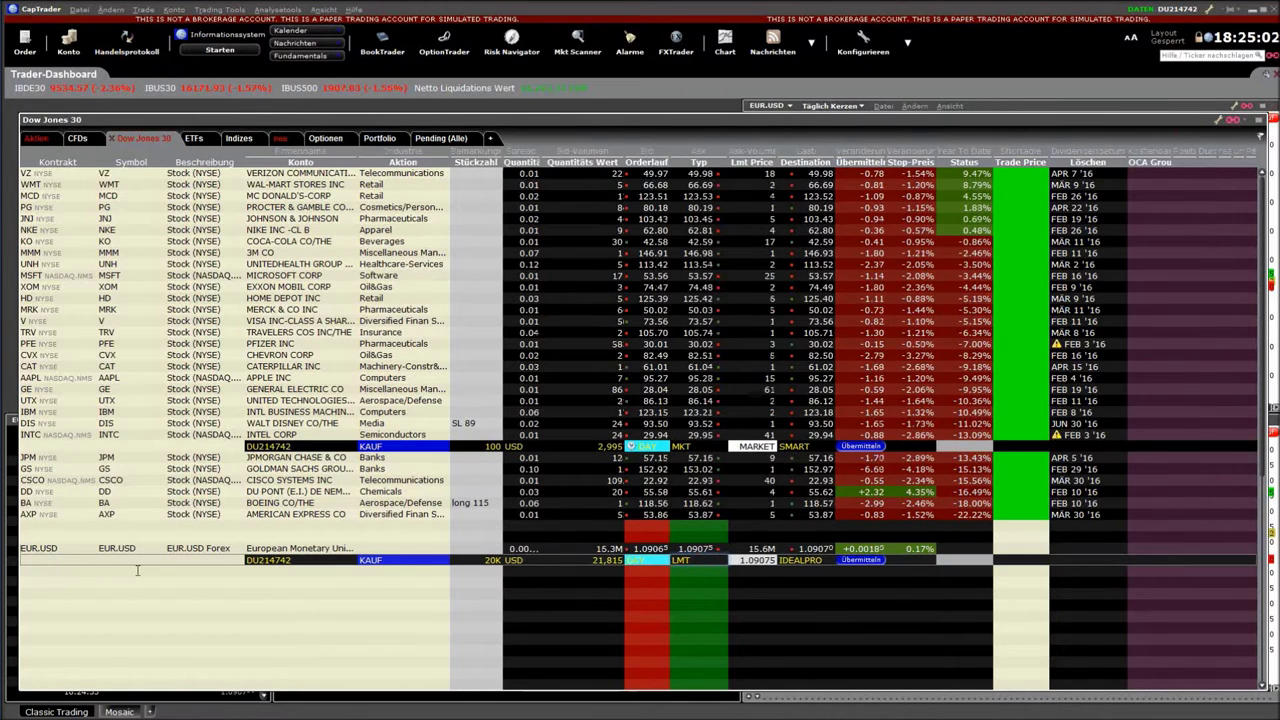
Step: Inspect the EUR.USD order's quantity choices, keep 20K selected, and open its Quantitäts Wert for editing
click(475, 560)
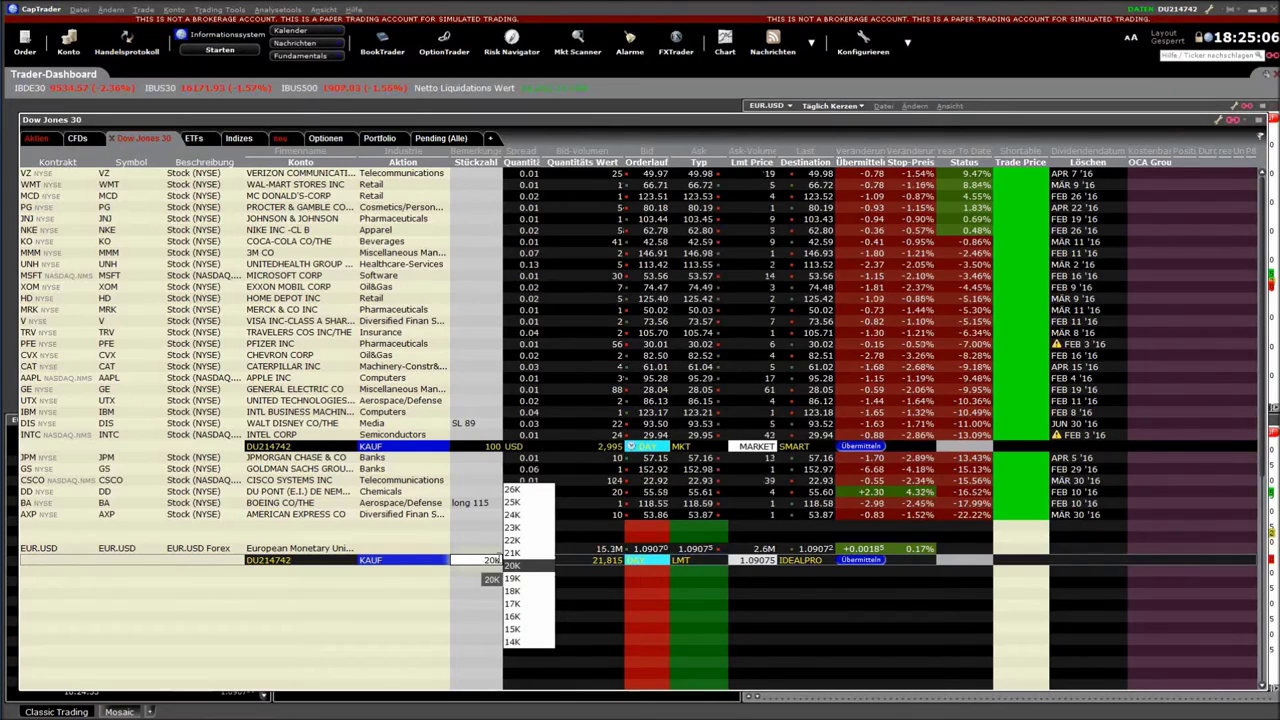
click(511, 566)
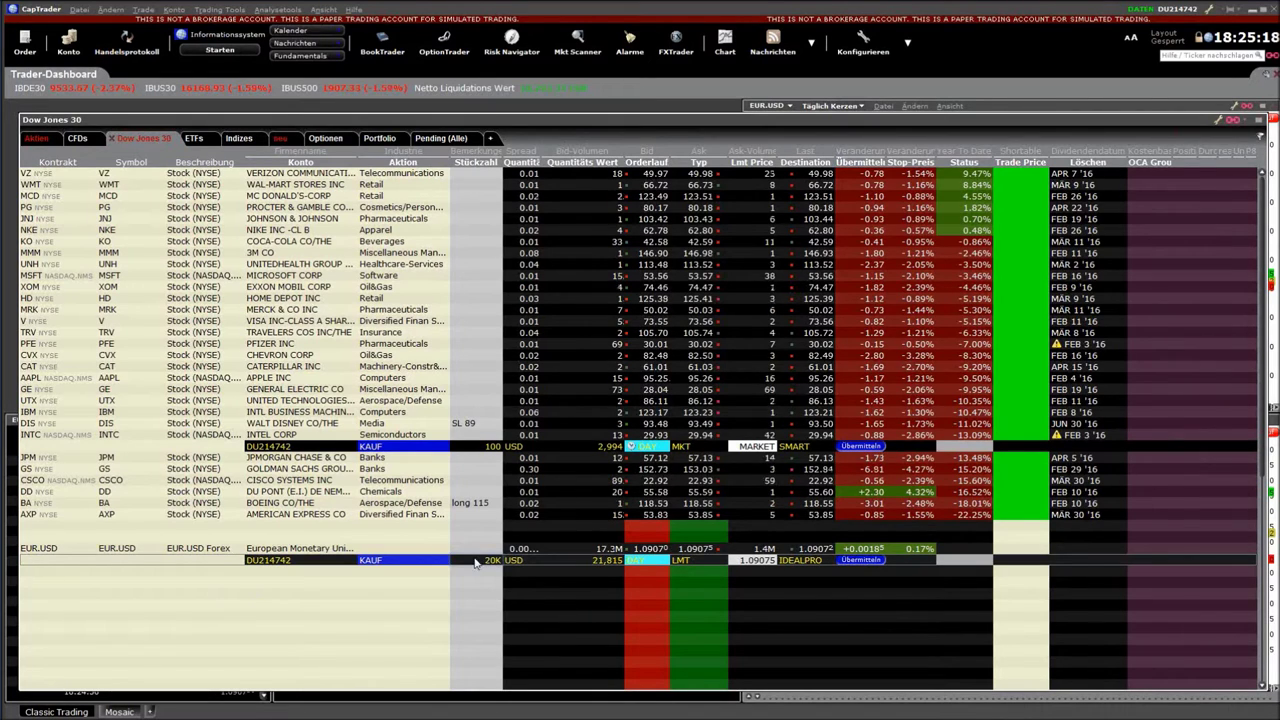
click(575, 561)
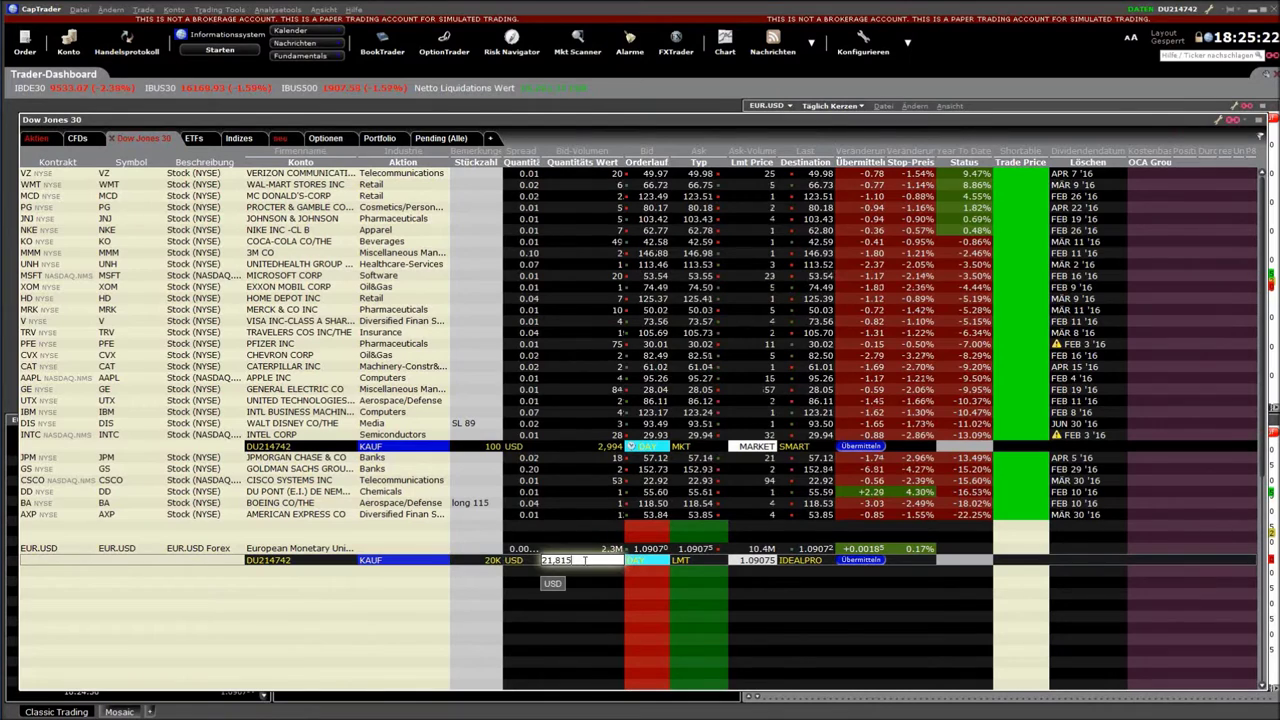
Step: Remove the Quantitäts Wert column from the order columns
mouse_move(569, 169)
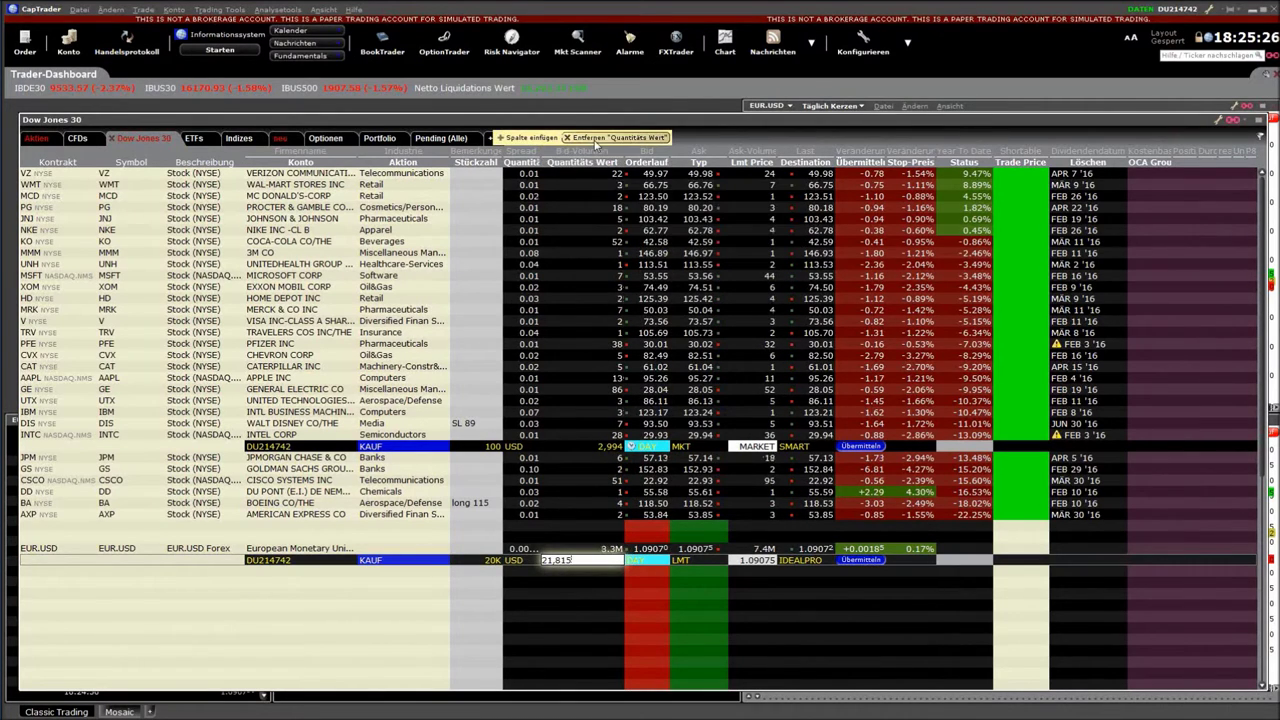
click(595, 145)
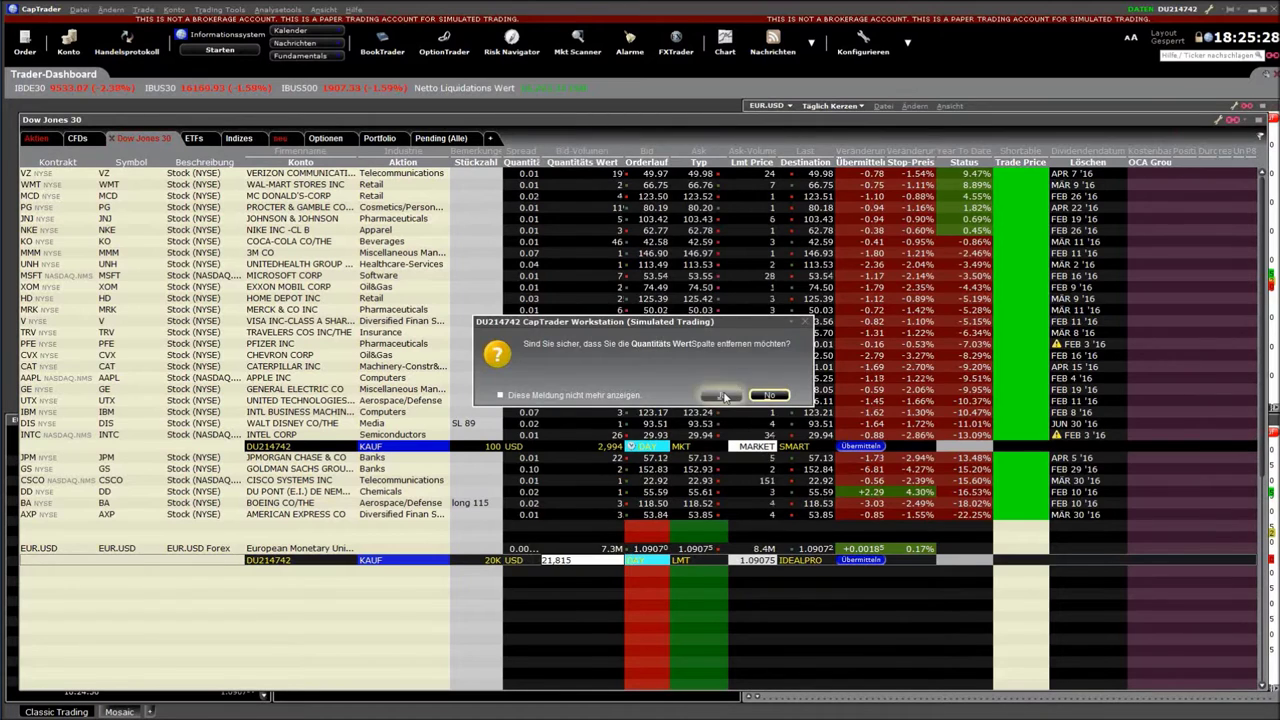
click(724, 402)
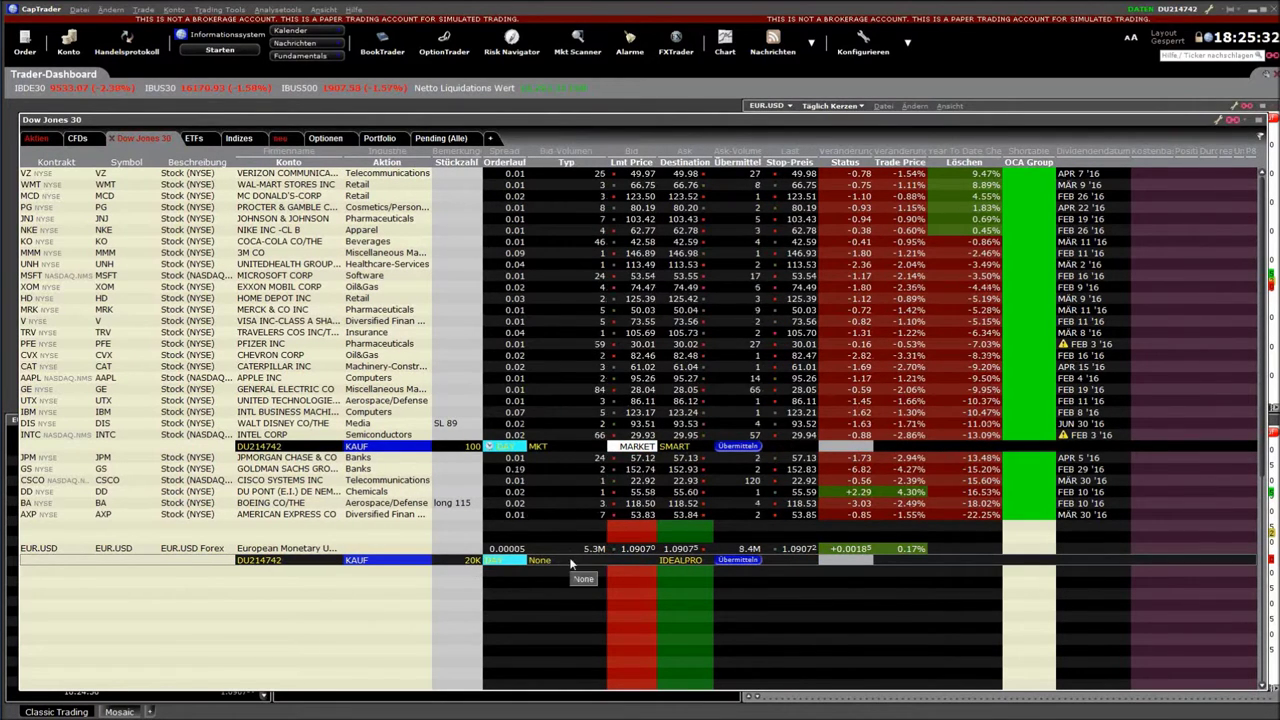
Step: Set the EUR.USD order's quantity to 18500
click(457, 562)
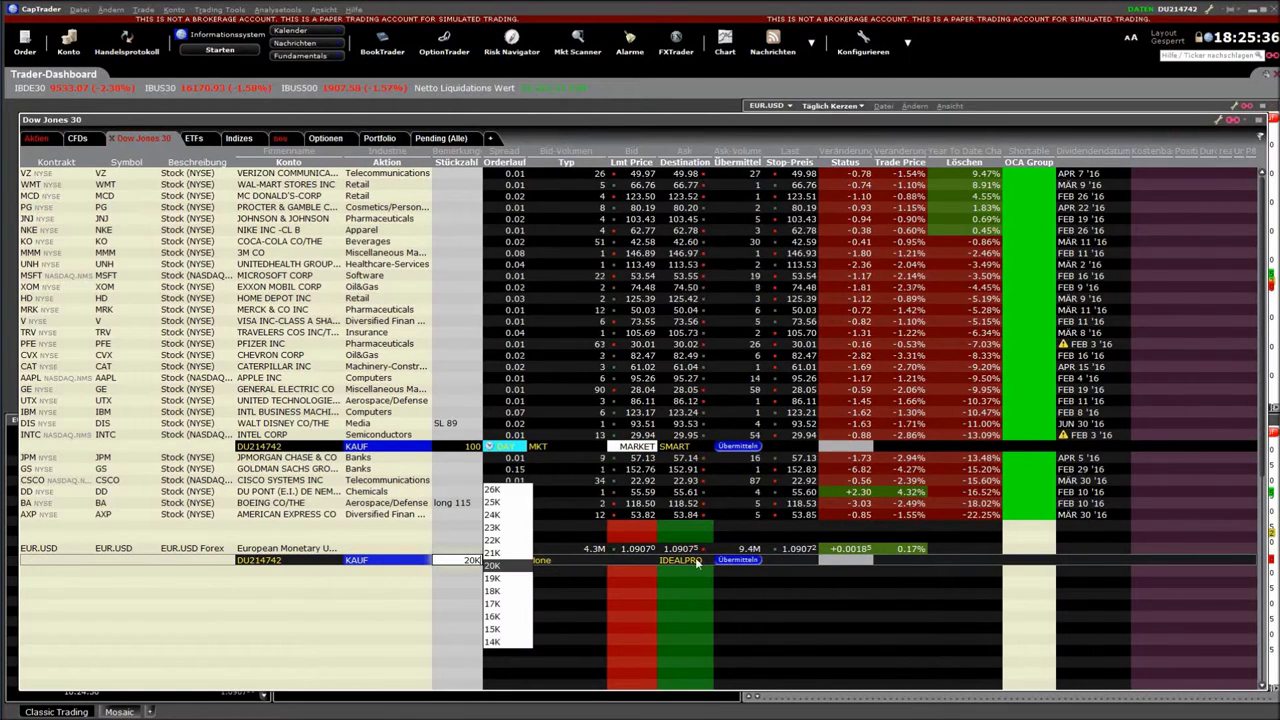
key(Up)
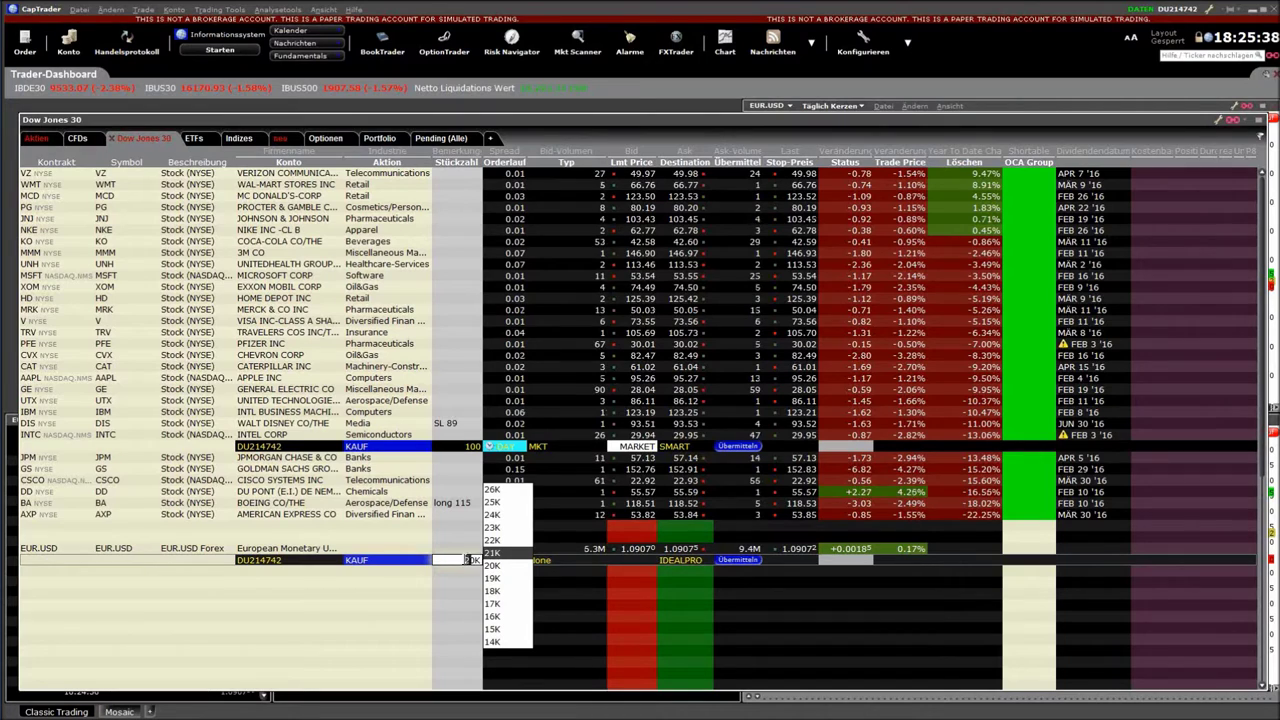
text(18500)
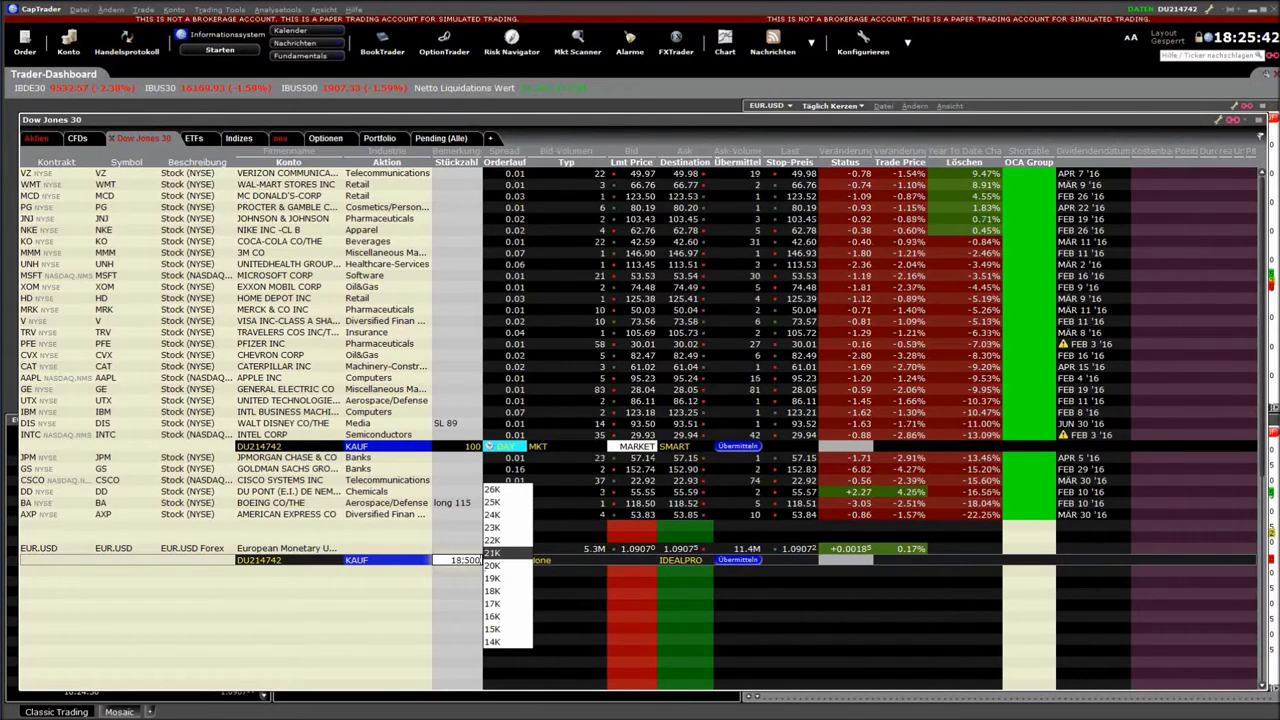
key(Return)
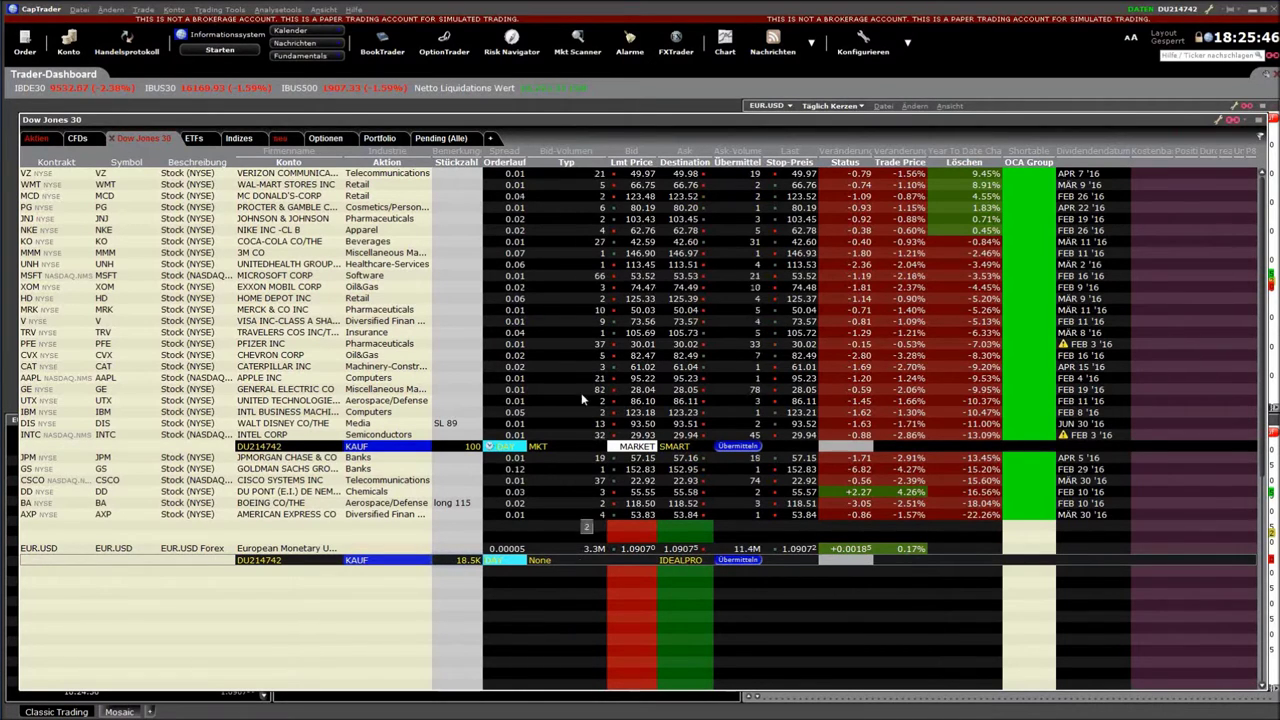
Step: Insert the Quantitäts Typ and Quantitäts Wert columns from the Stückzahl group ahead of the order Typ column
mouse_move(567, 166)
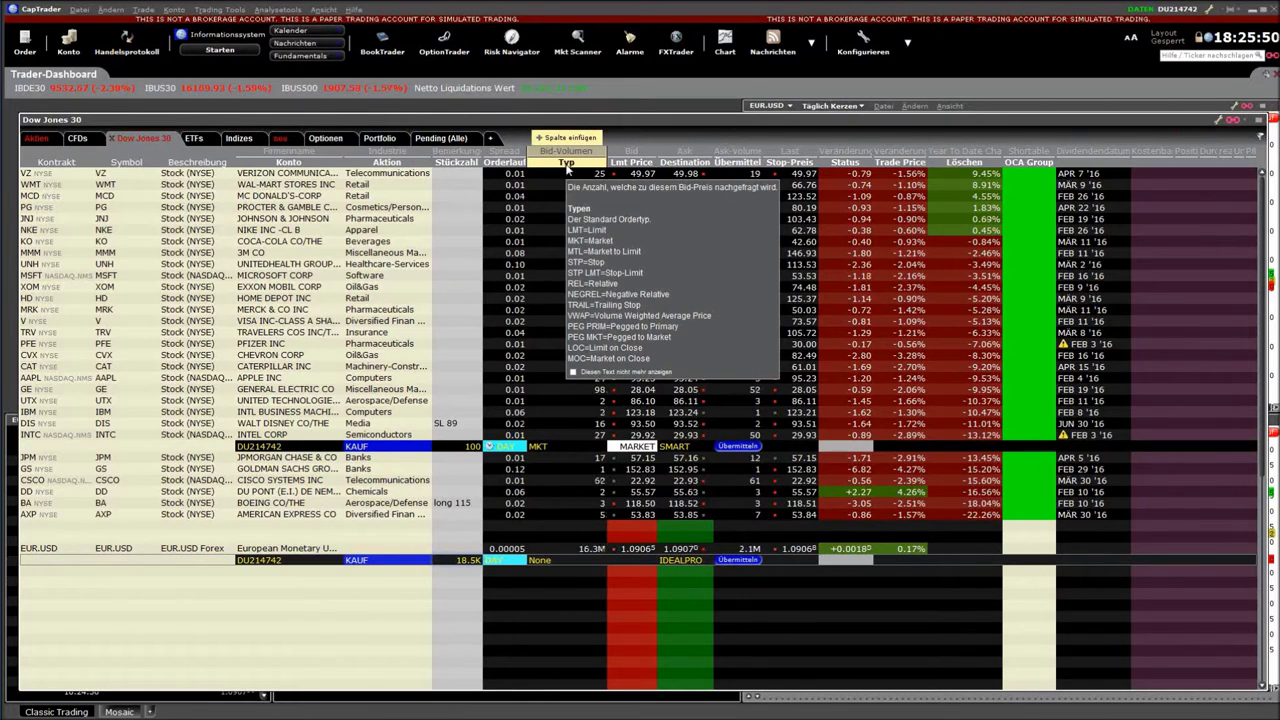
click(558, 139)
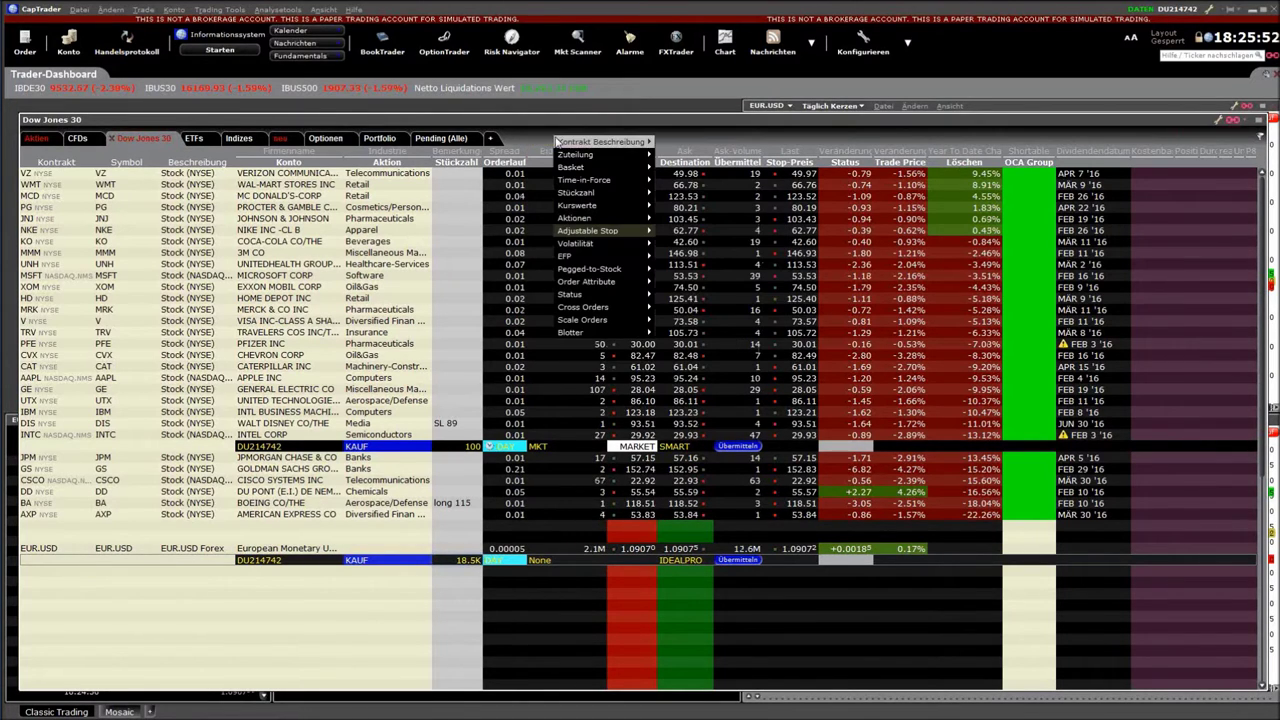
mouse_move(595, 192)
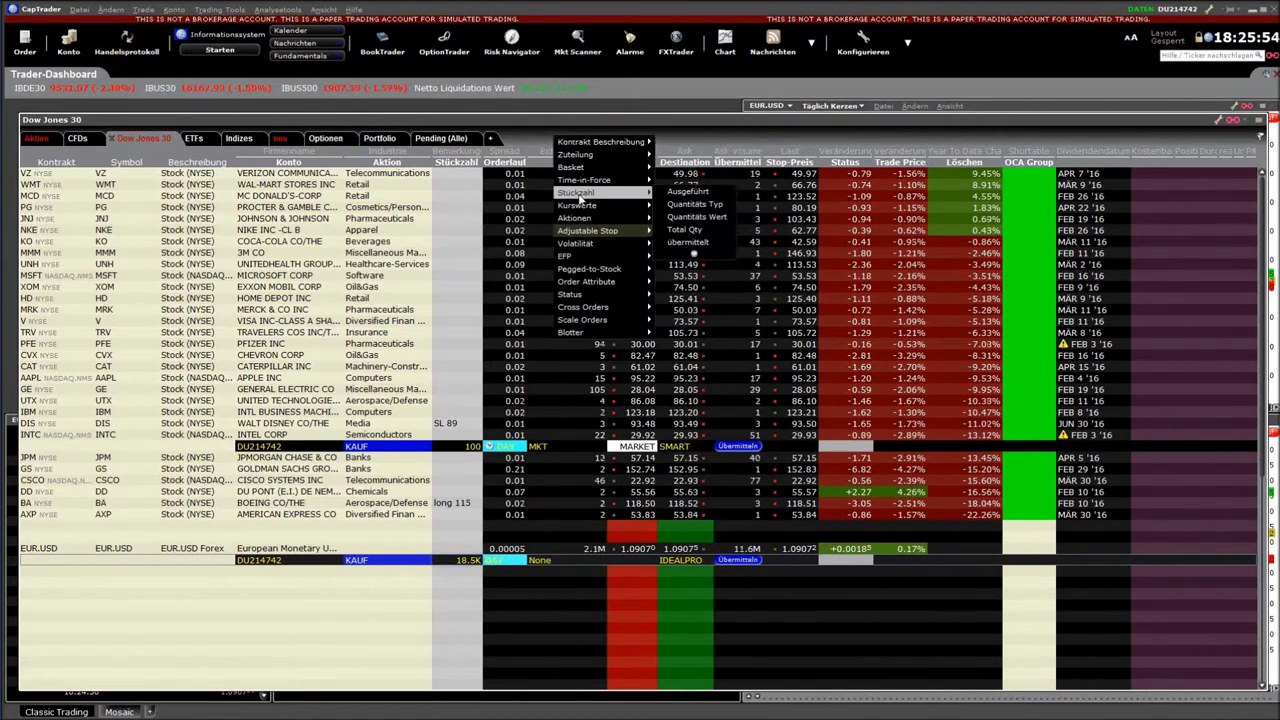
click(706, 206)
click(718, 398)
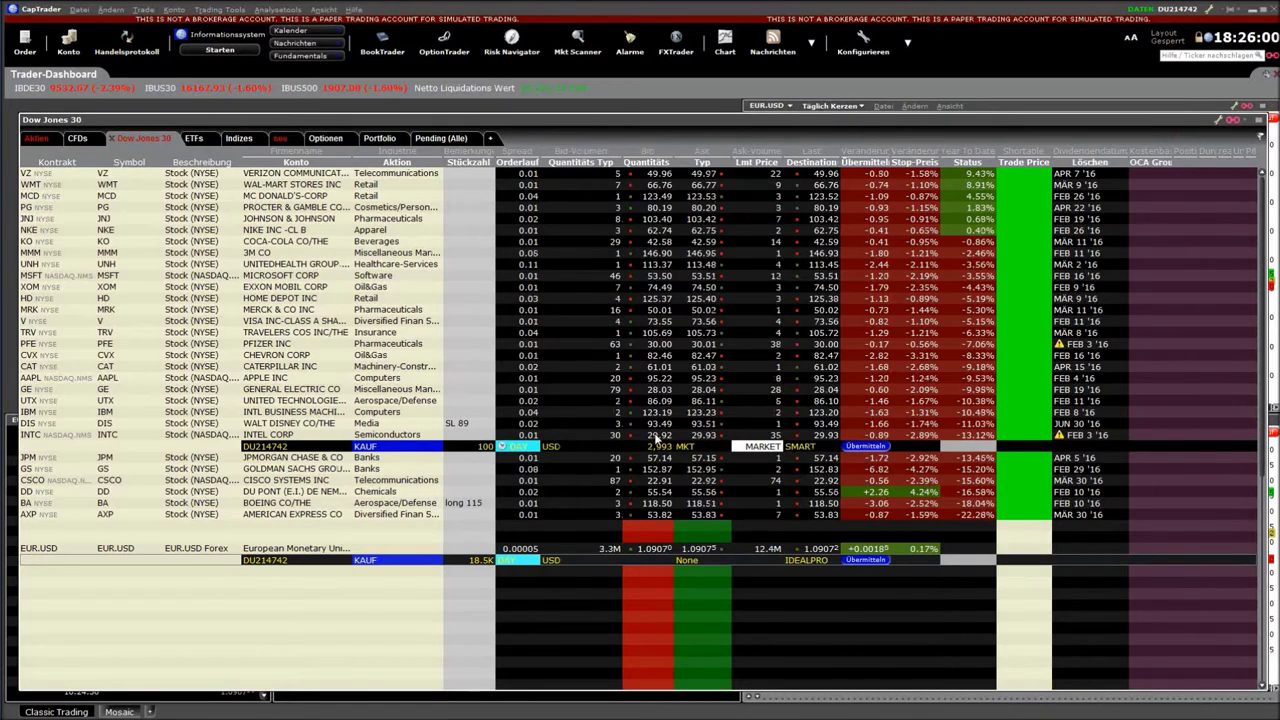
Step: Set the EUR.USD order's quantity to 20
click(475, 560)
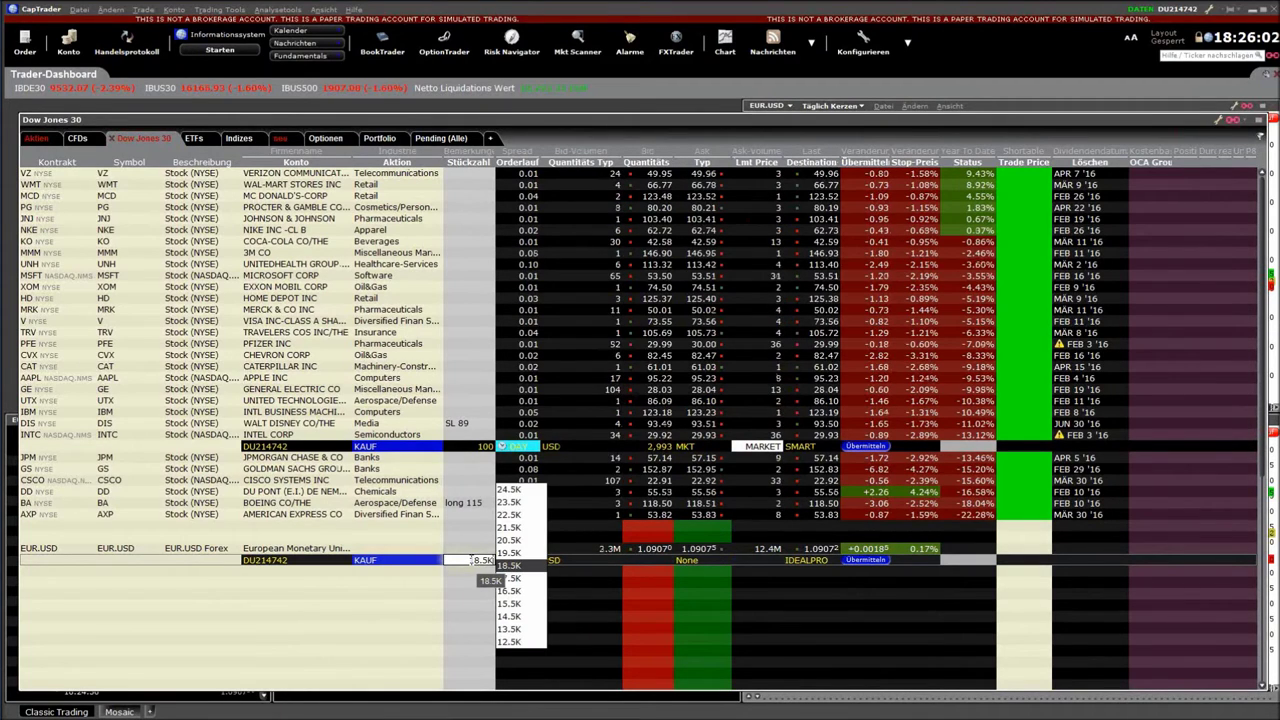
click(508, 541)
click(455, 561)
text(20)
key(Return)
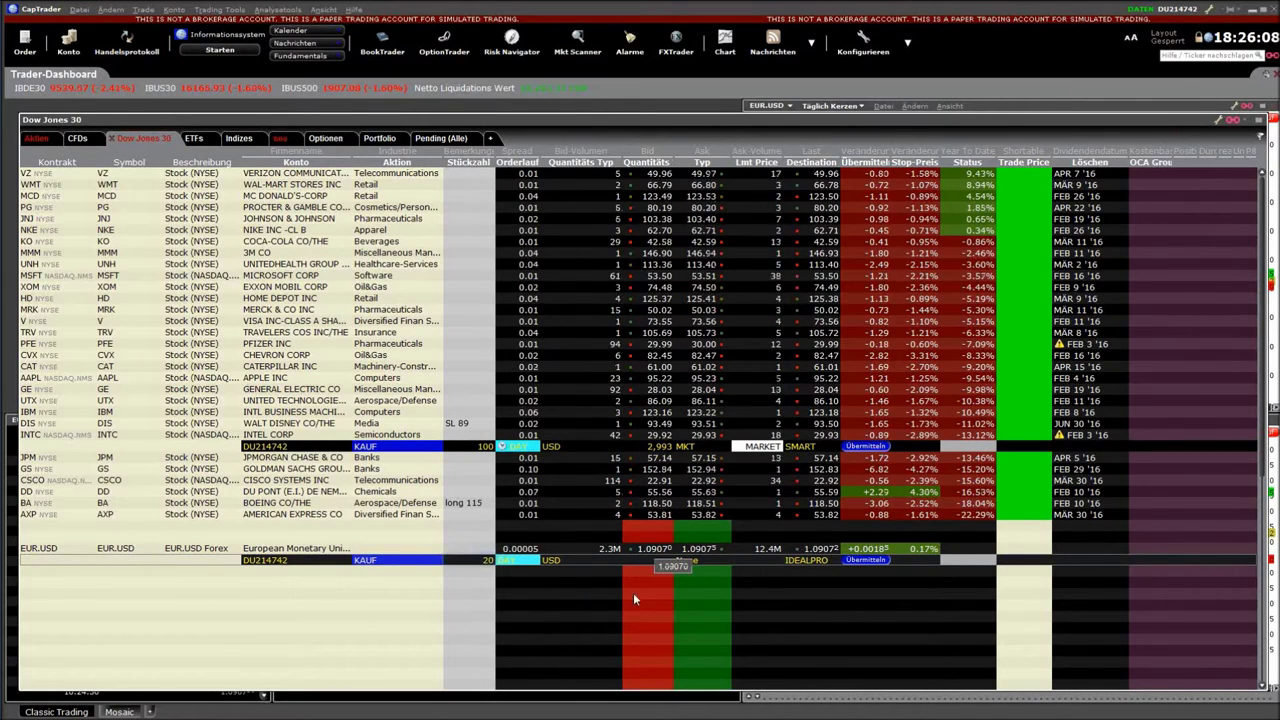
Step: Delete the EUR.USD order and create a new buy order from the pair's ask price with a quantity of 18500
click(213, 616)
click(213, 566)
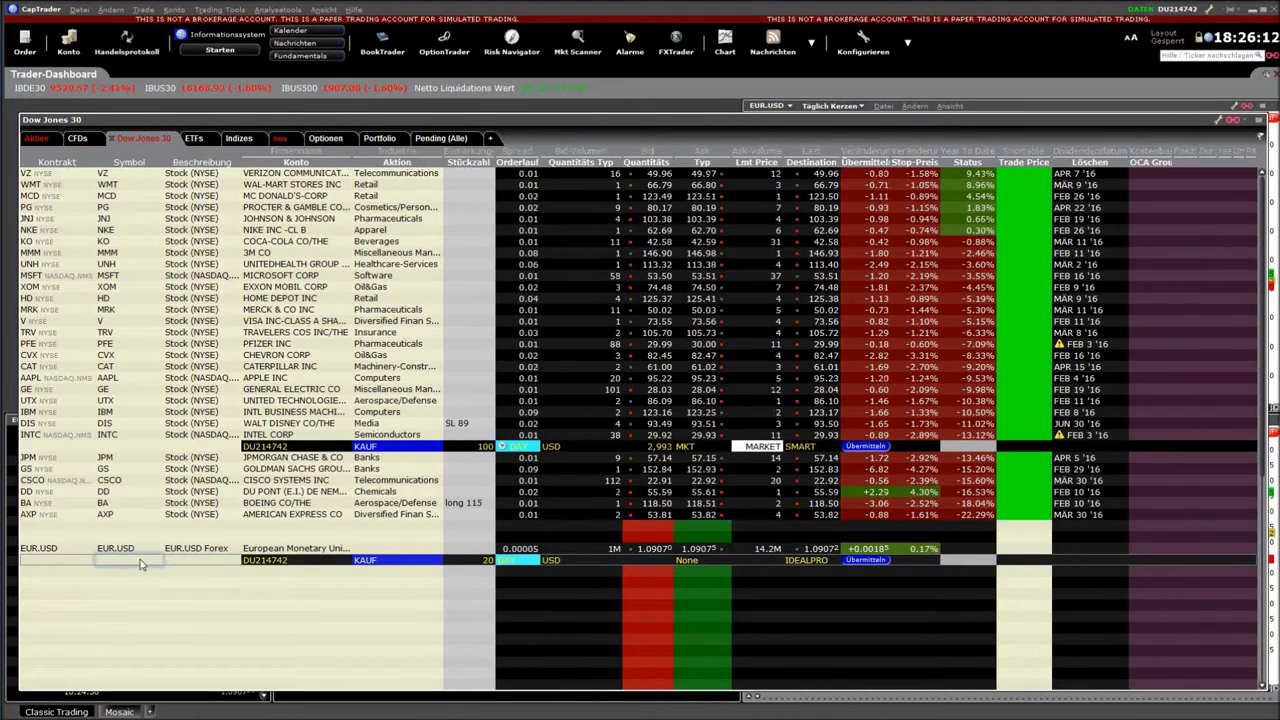
key(Delete)
click(702, 550)
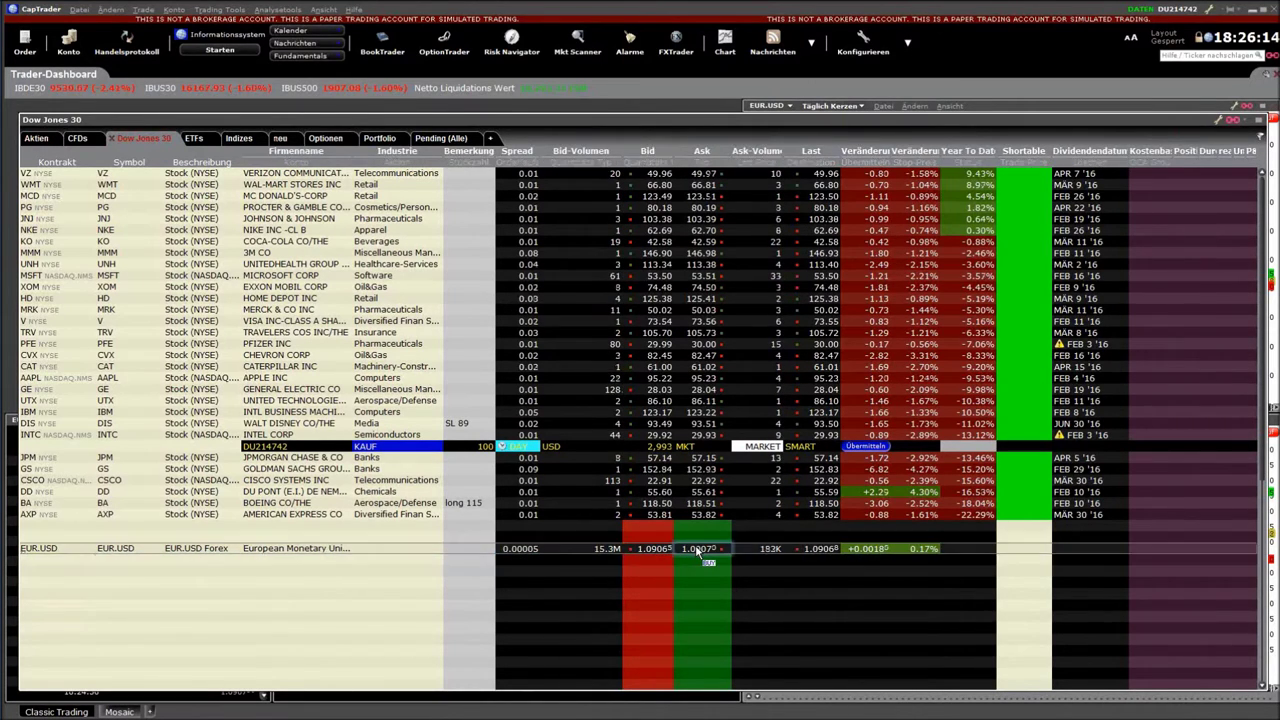
click(475, 562)
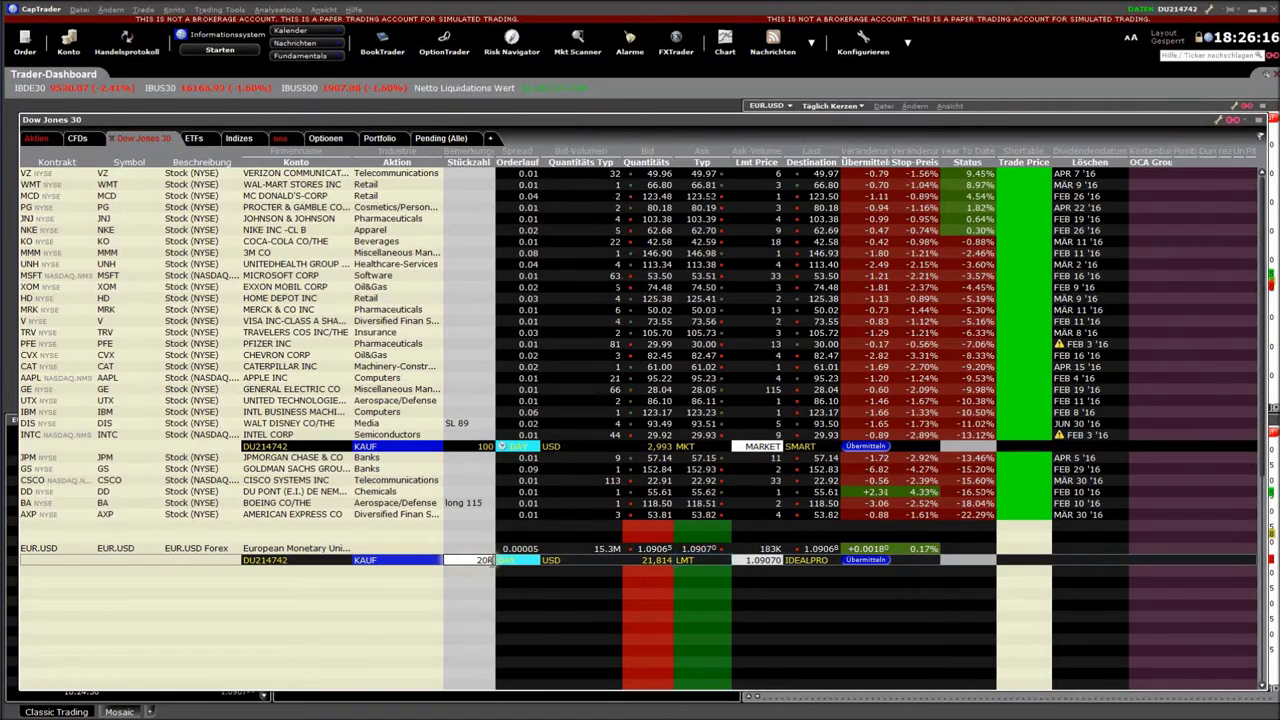
text(18500)
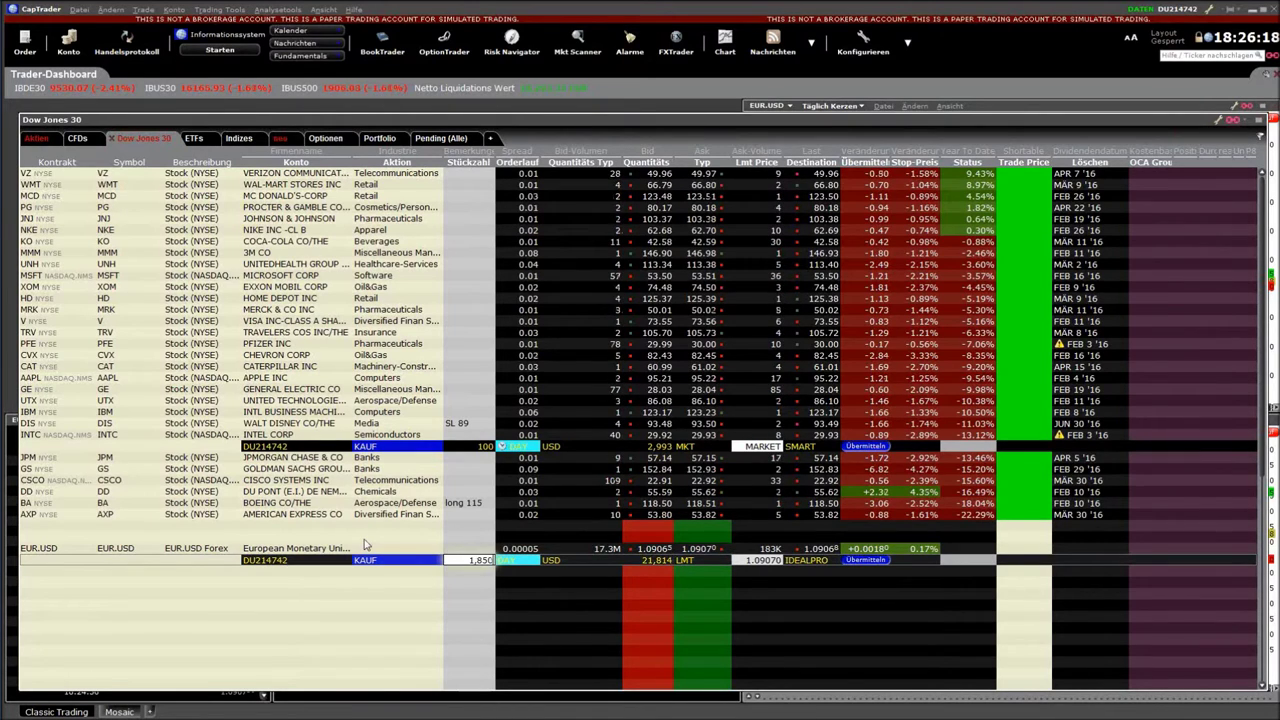
key(Return)
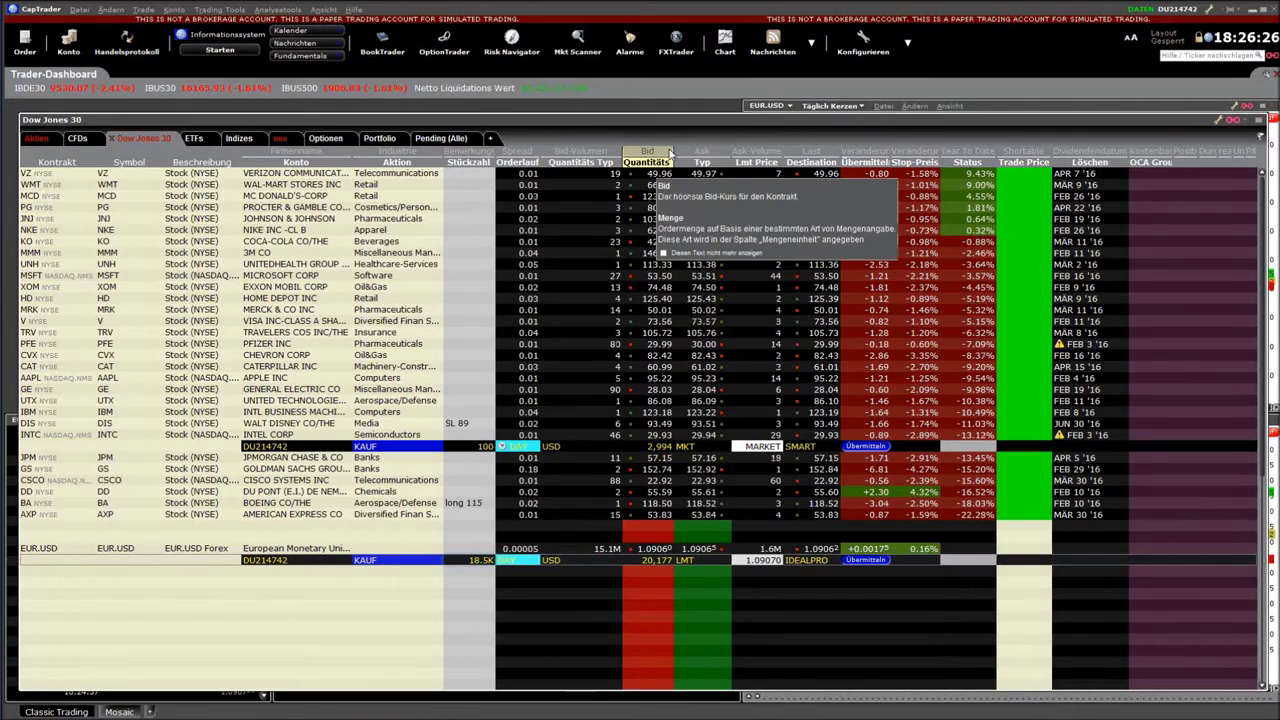
Step: Widen the Quantitäts Wert column and set the EUR.USD order's value to 20000 USD
drag(670, 152, 713, 152)
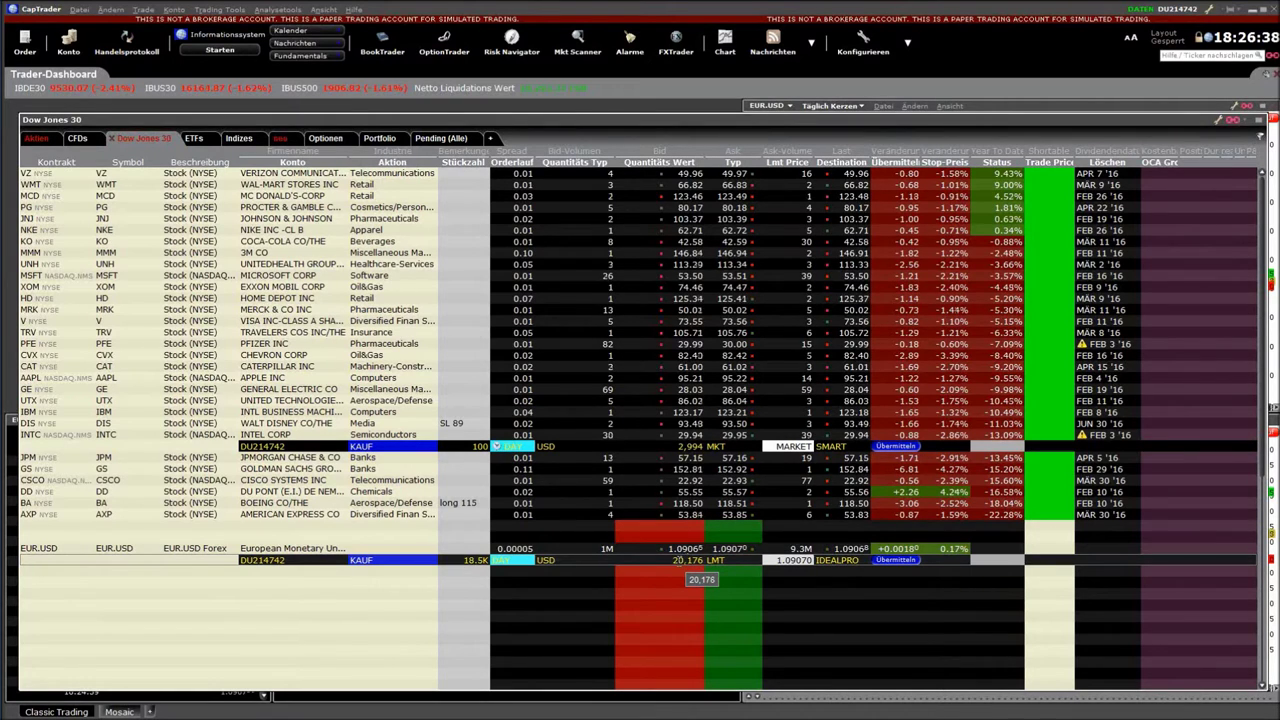
click(673, 561)
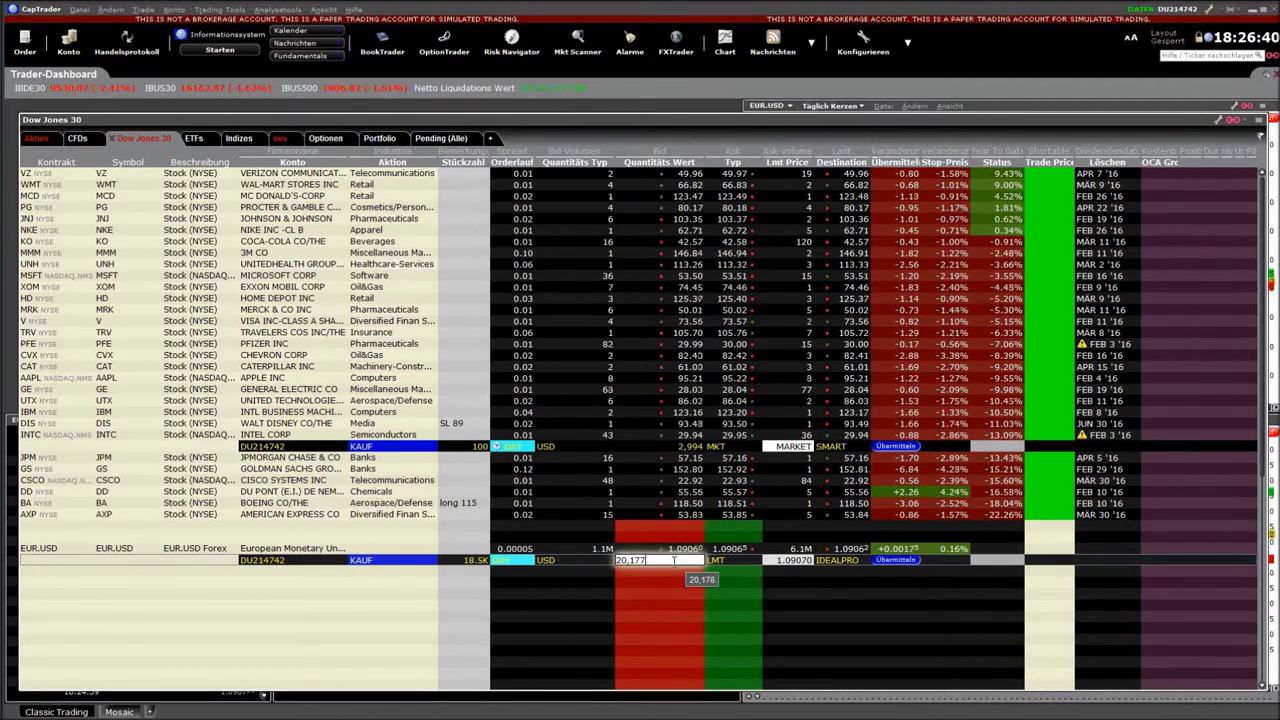
drag(673, 561, 598, 561)
text(20000)
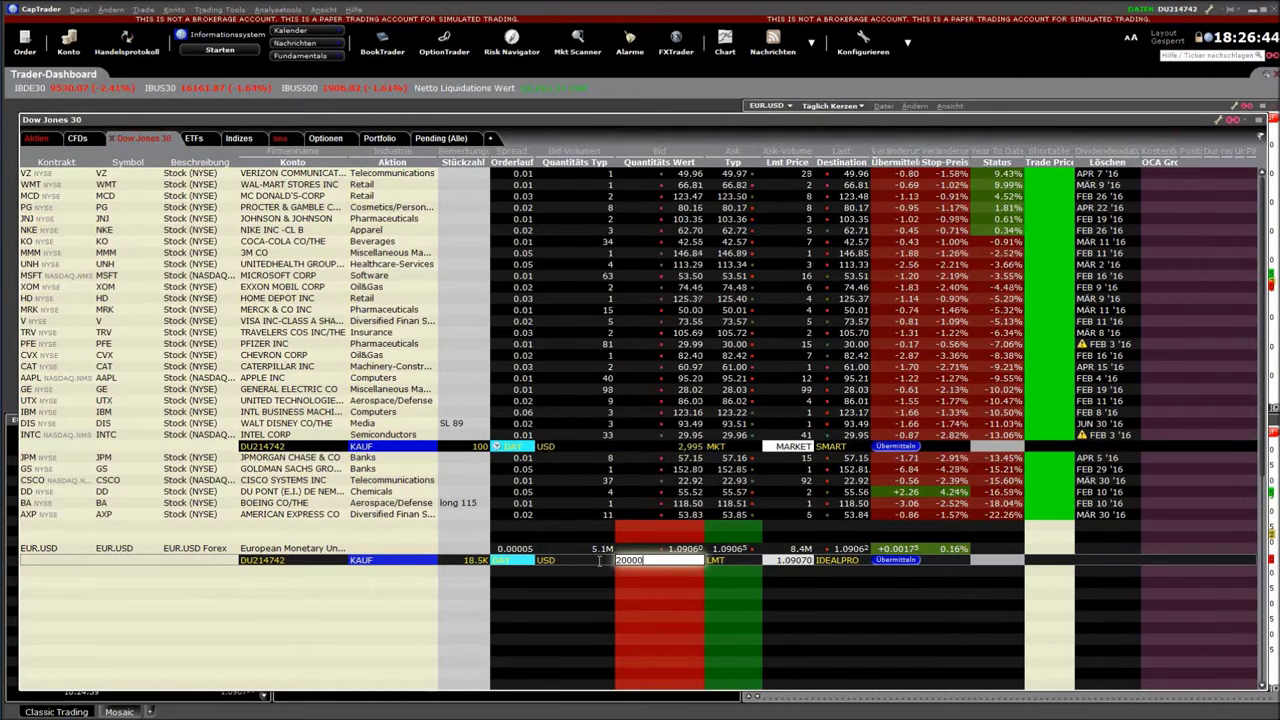
key(Return)
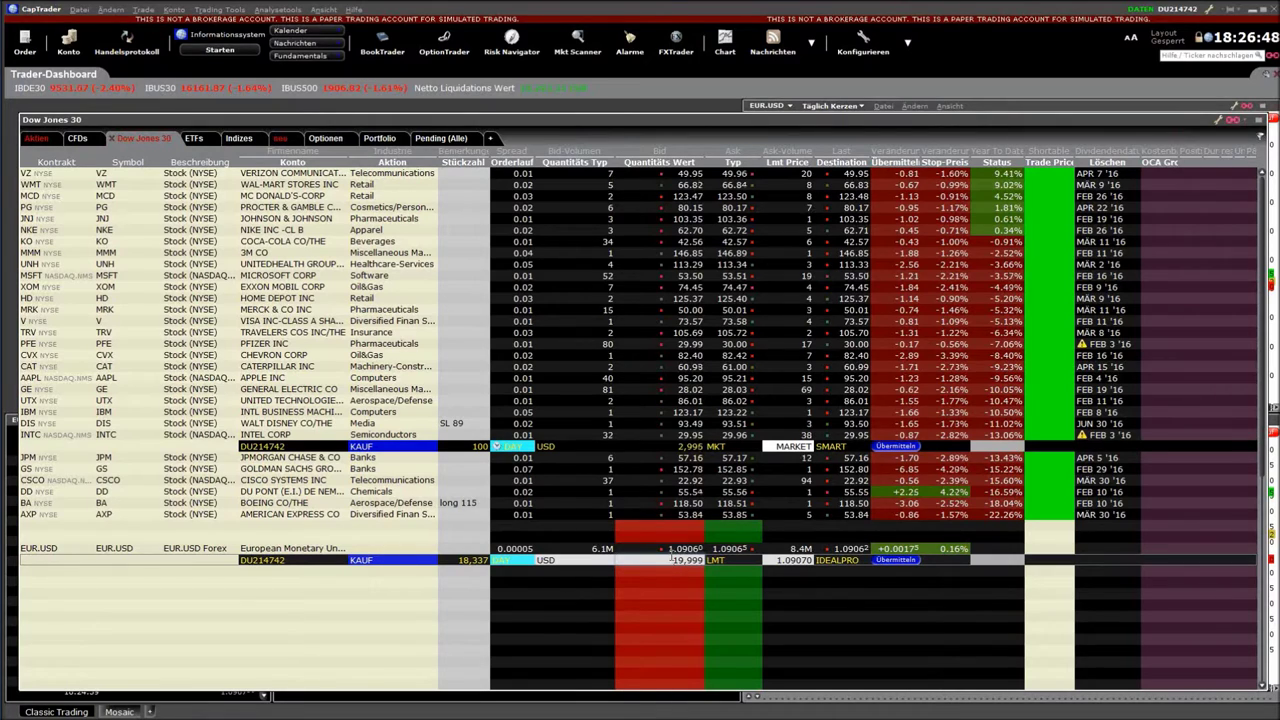
click(688, 562)
text(20000)
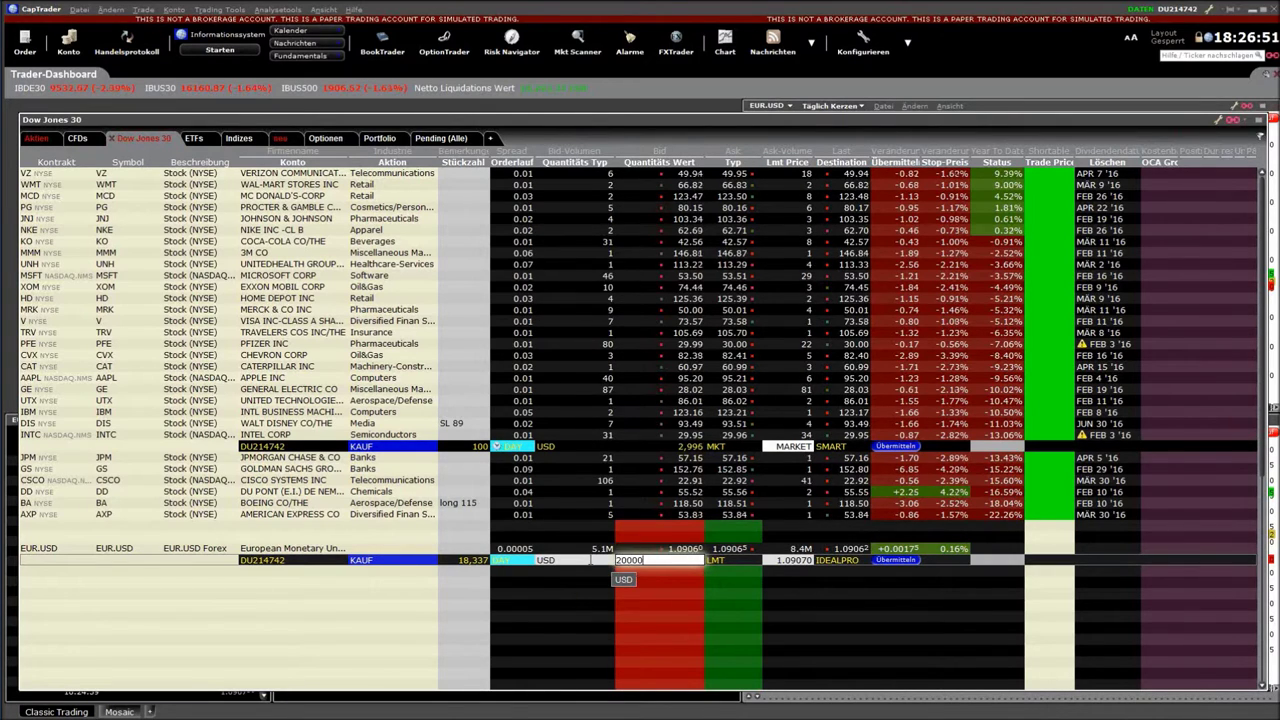
key(Escape)
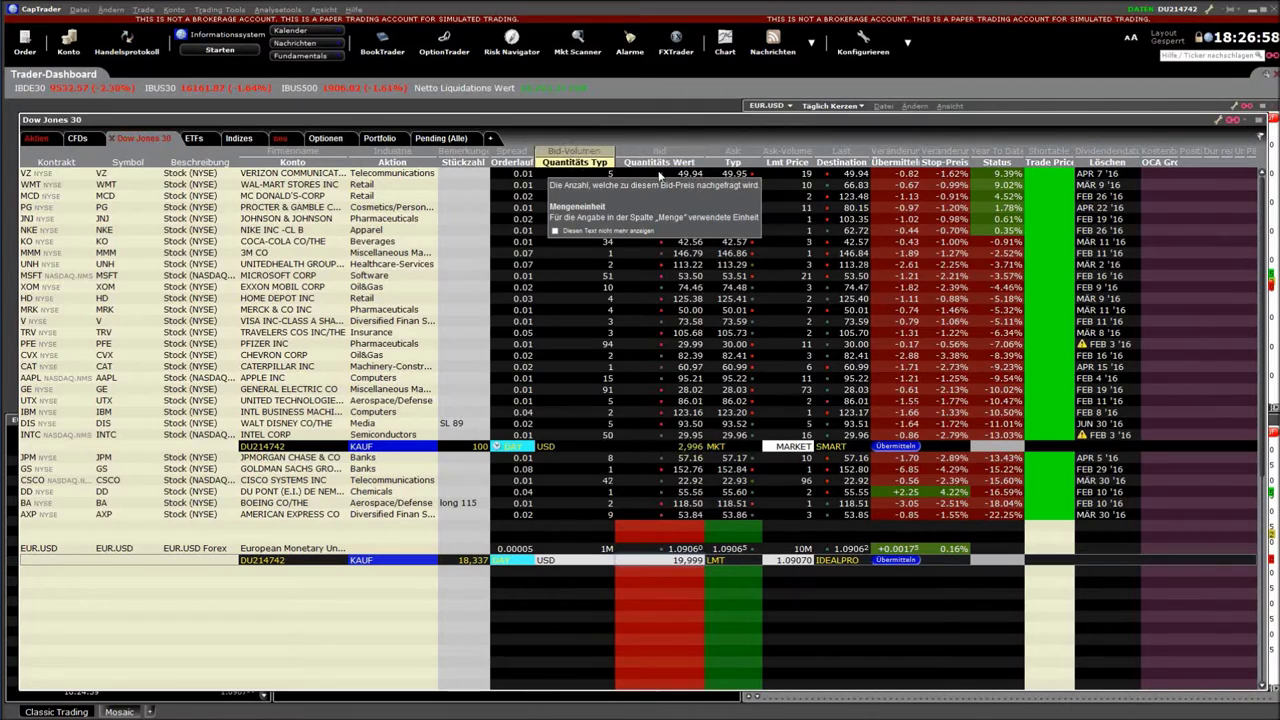
Step: Delete the EUR.USD pair together with its order from the watchlist
mouse_move(659, 176)
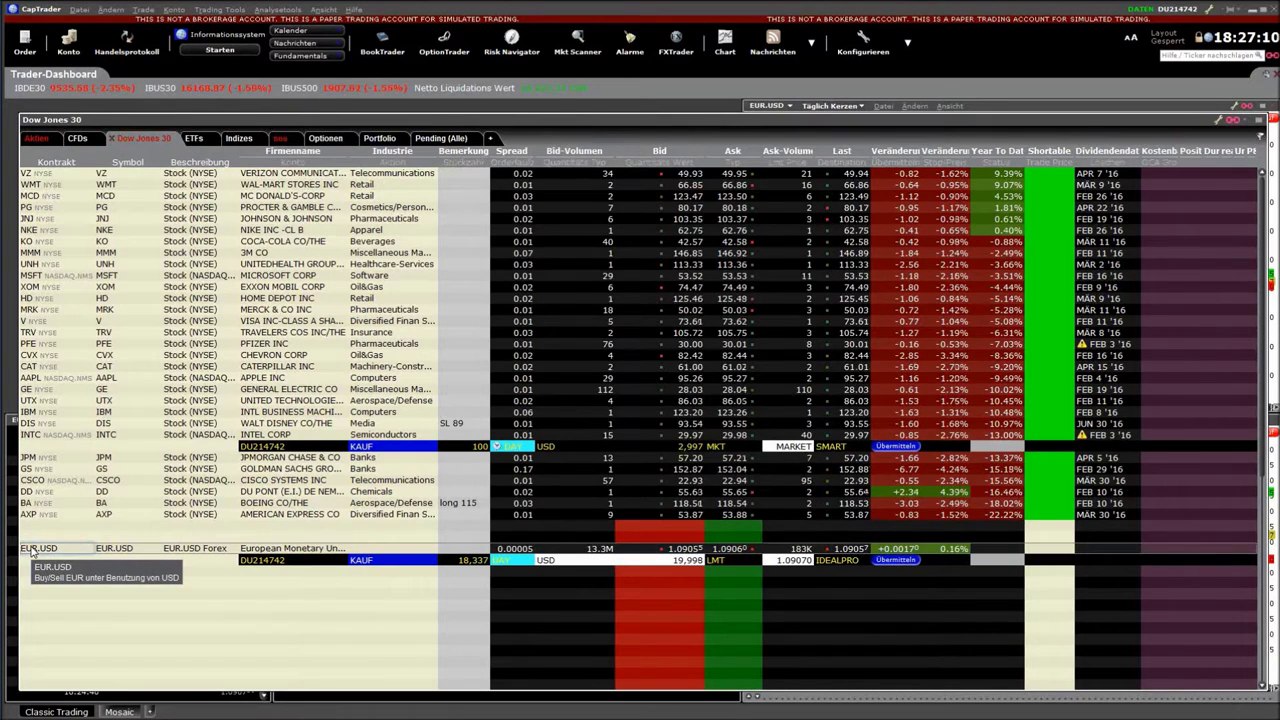
key(Delete)
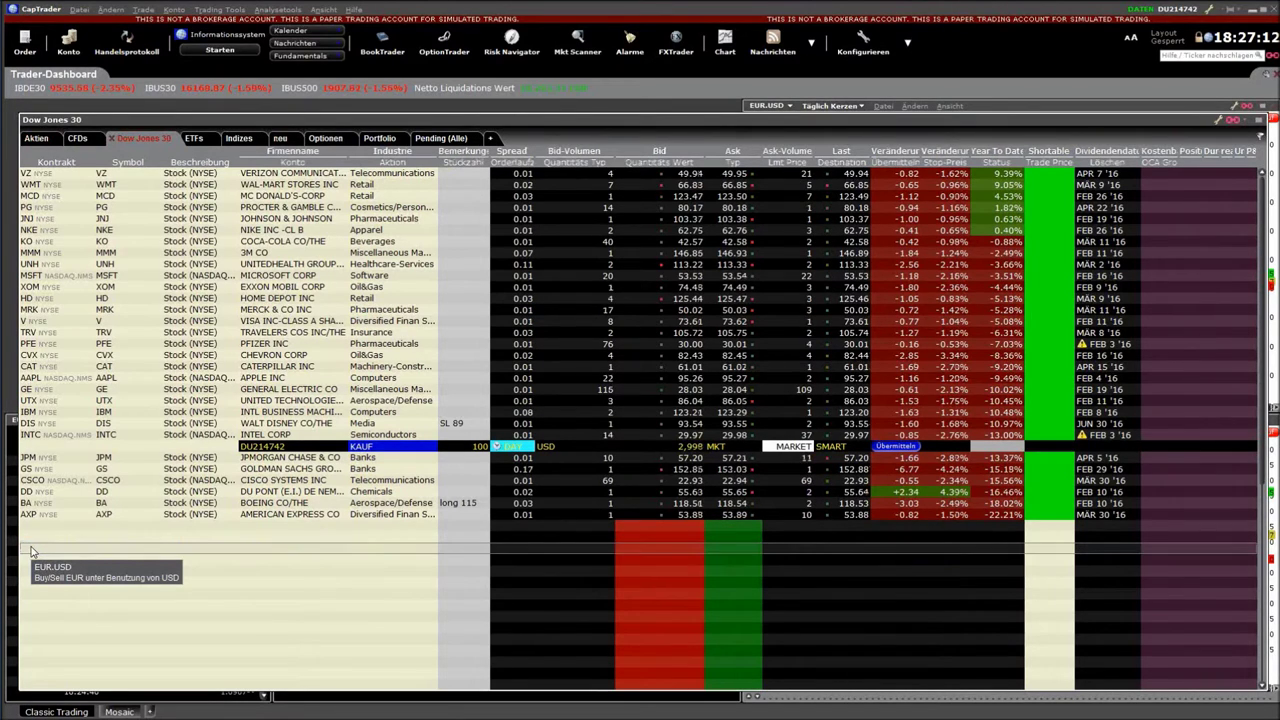
click(32, 548)
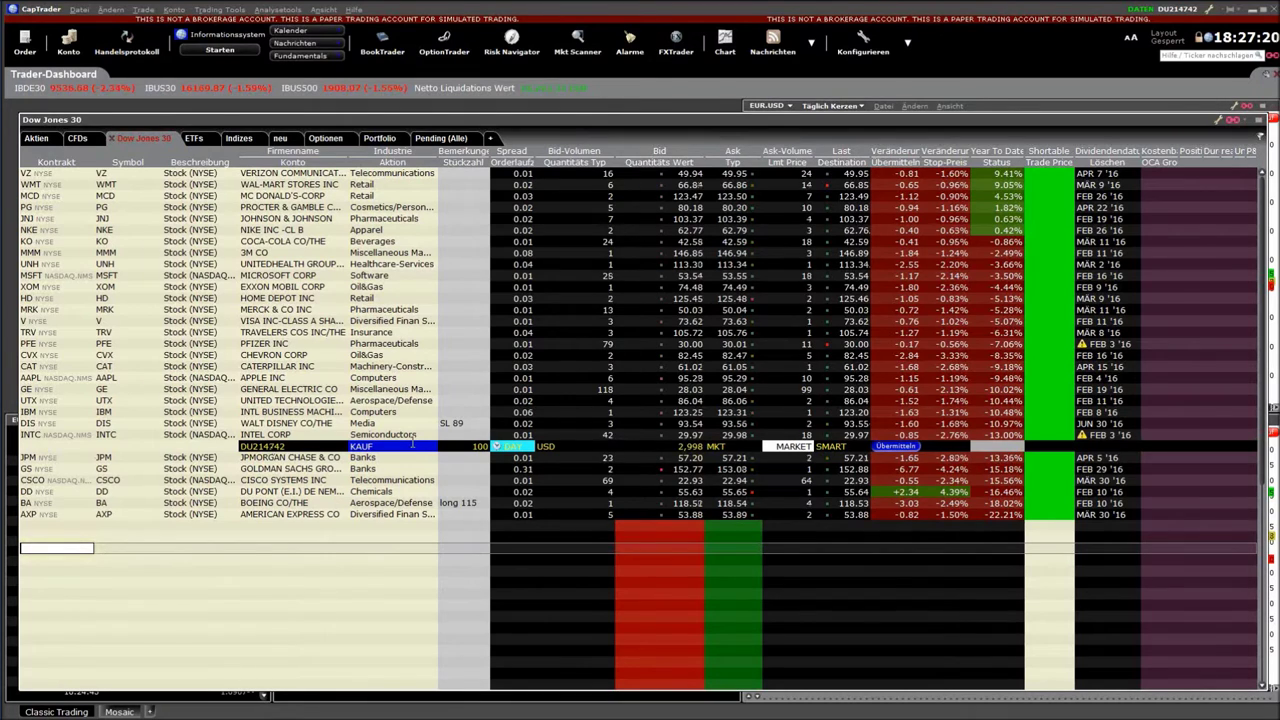
Step: Set the Intel buy order's quantity to 200 shares and raise it to 700
click(481, 446)
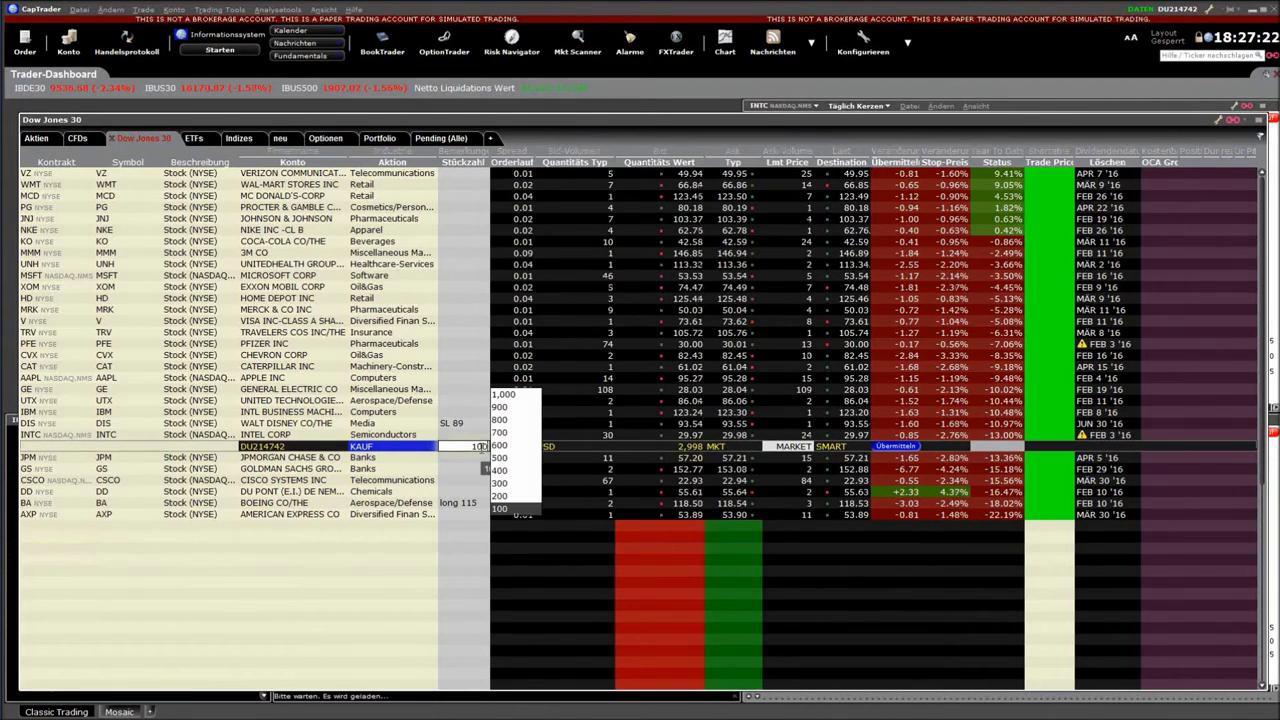
click(508, 498)
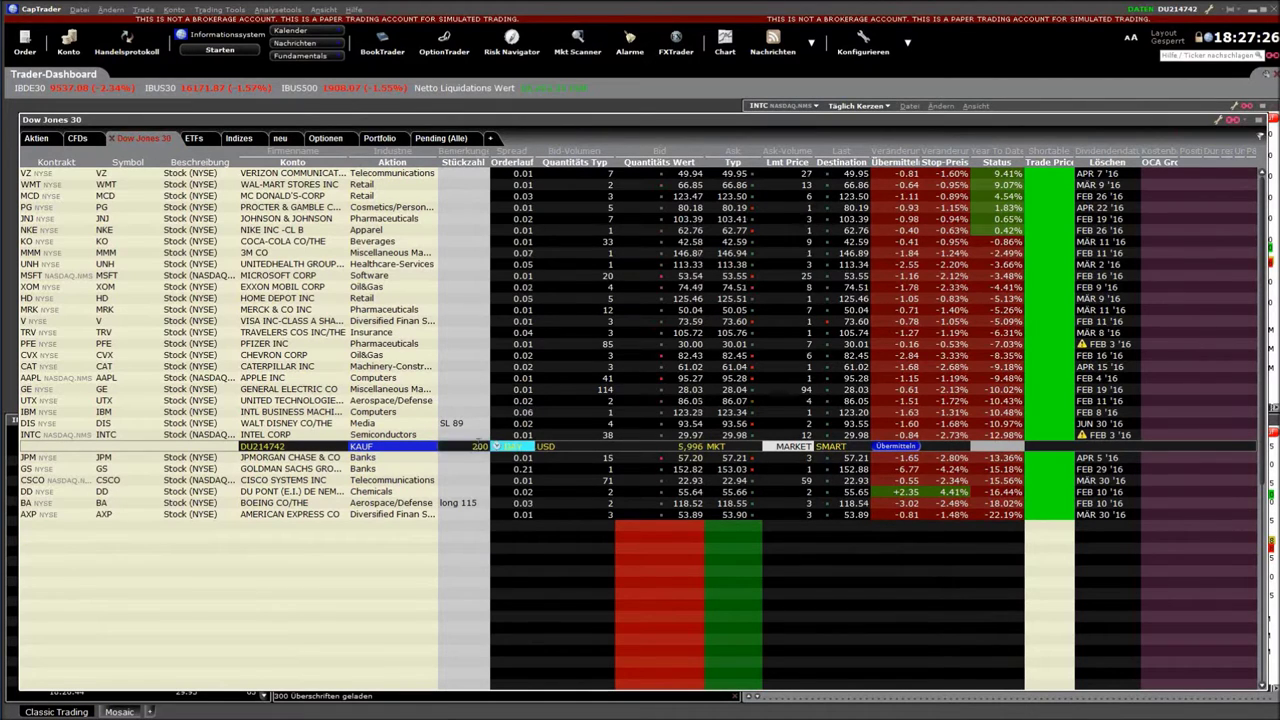
click(481, 446)
click(508, 437)
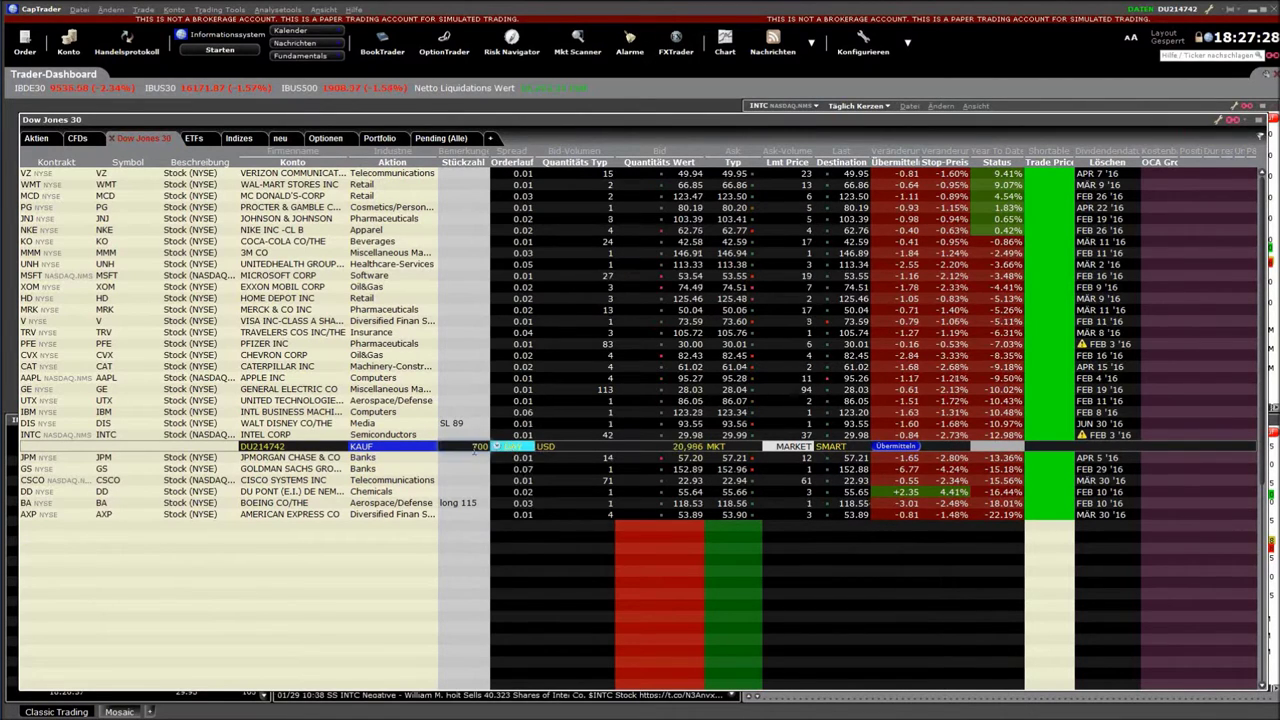
Step: Set the Intel buy order's quantity to 125 shares
click(476, 446)
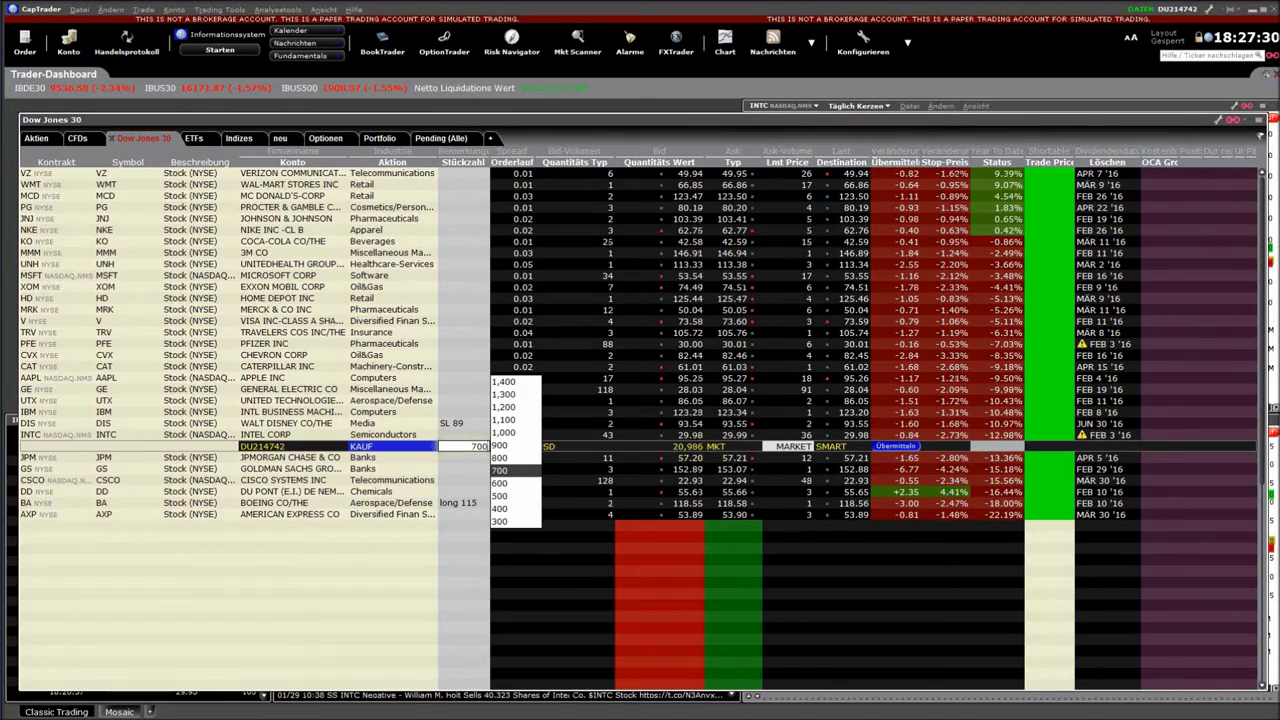
key(BackSpace)
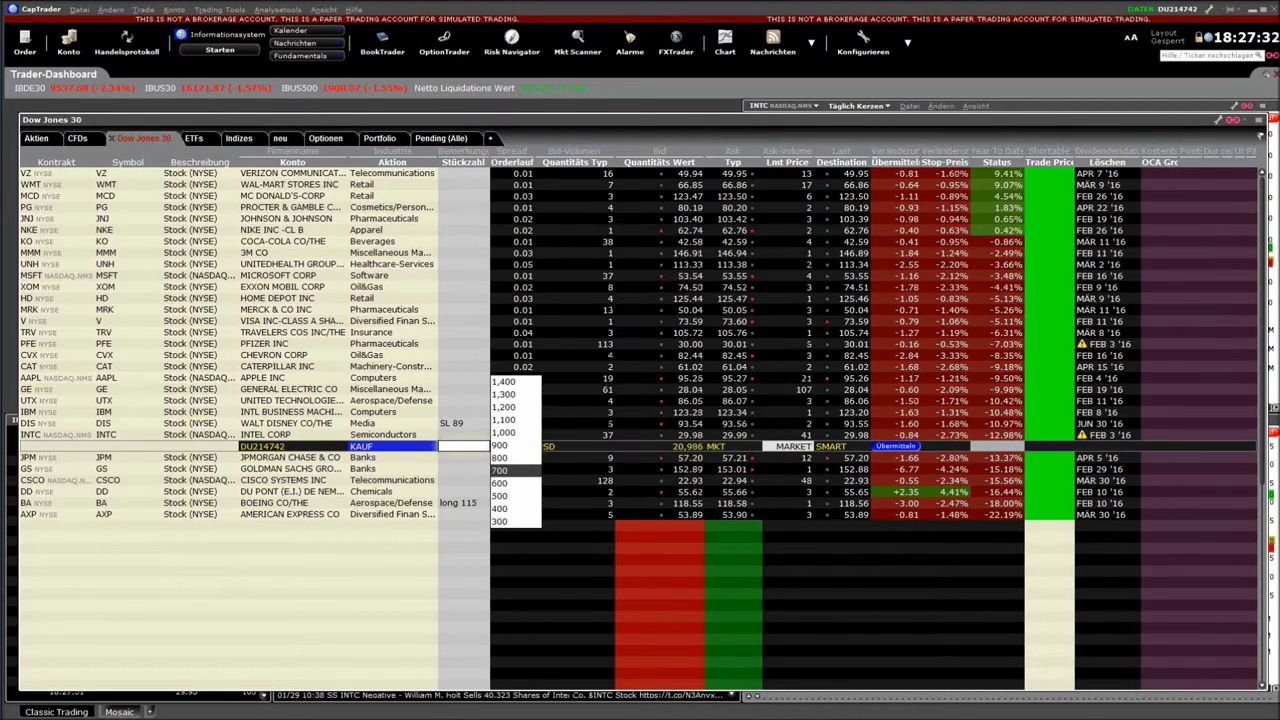
key(Tab)
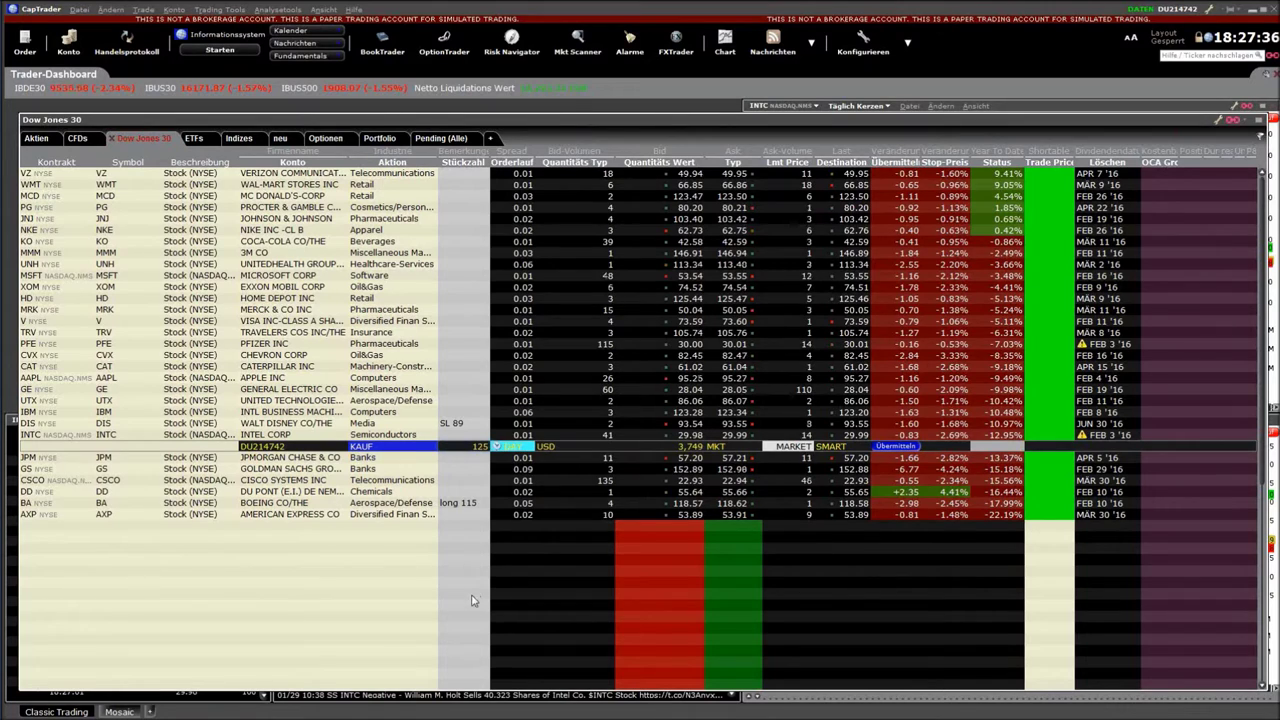
click(511, 448)
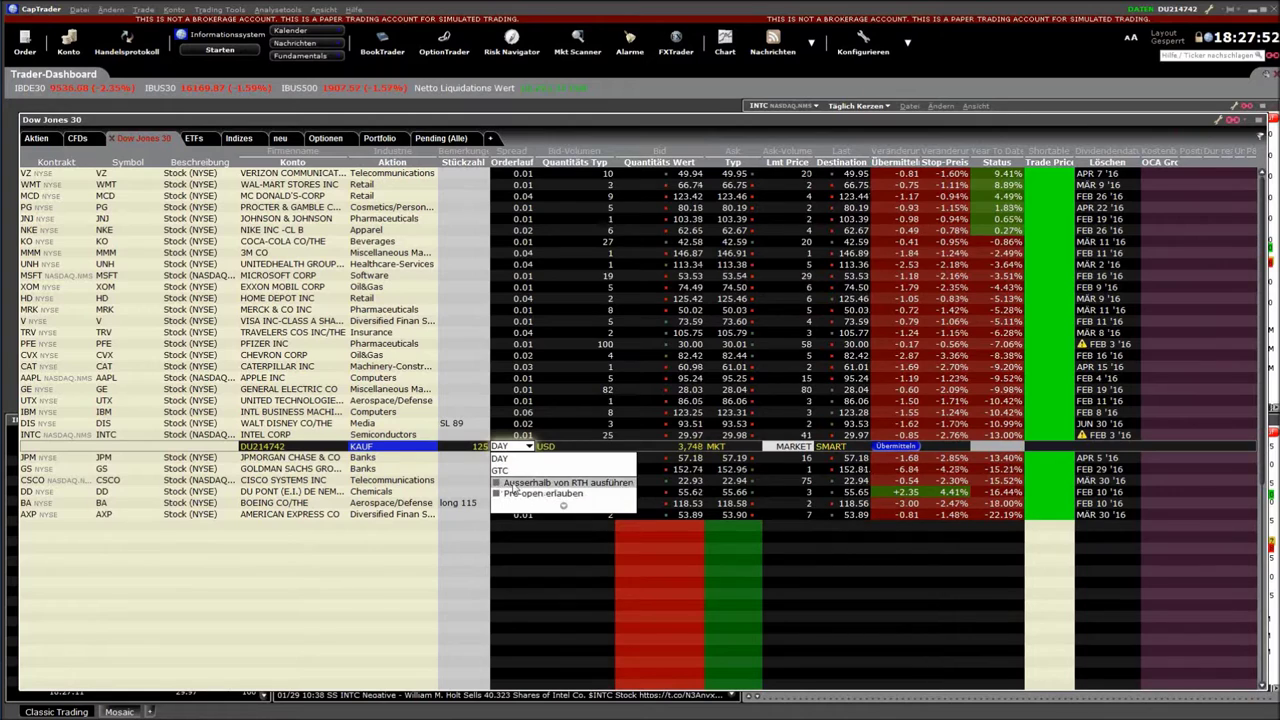
click(456, 444)
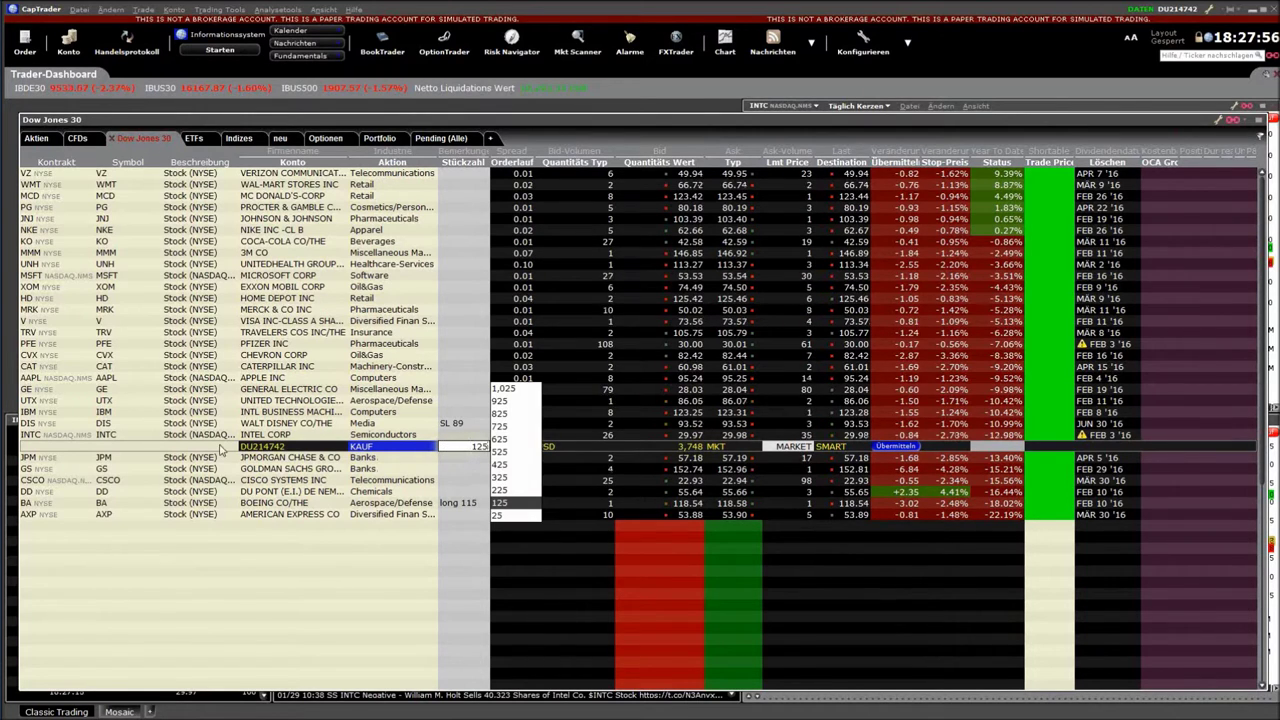
click(222, 450)
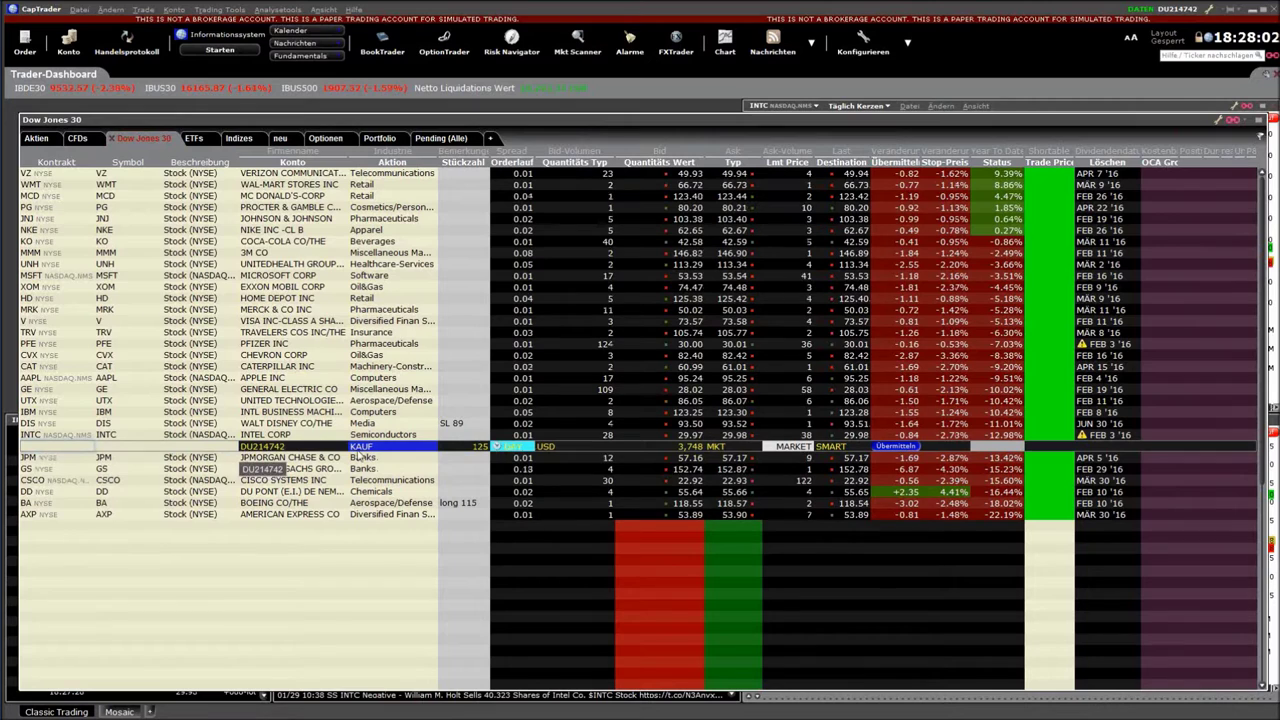
Step: Enable execution outside regular trading hours in the stock order presets and widen the configuration window to read the full option
right_click(60, 447)
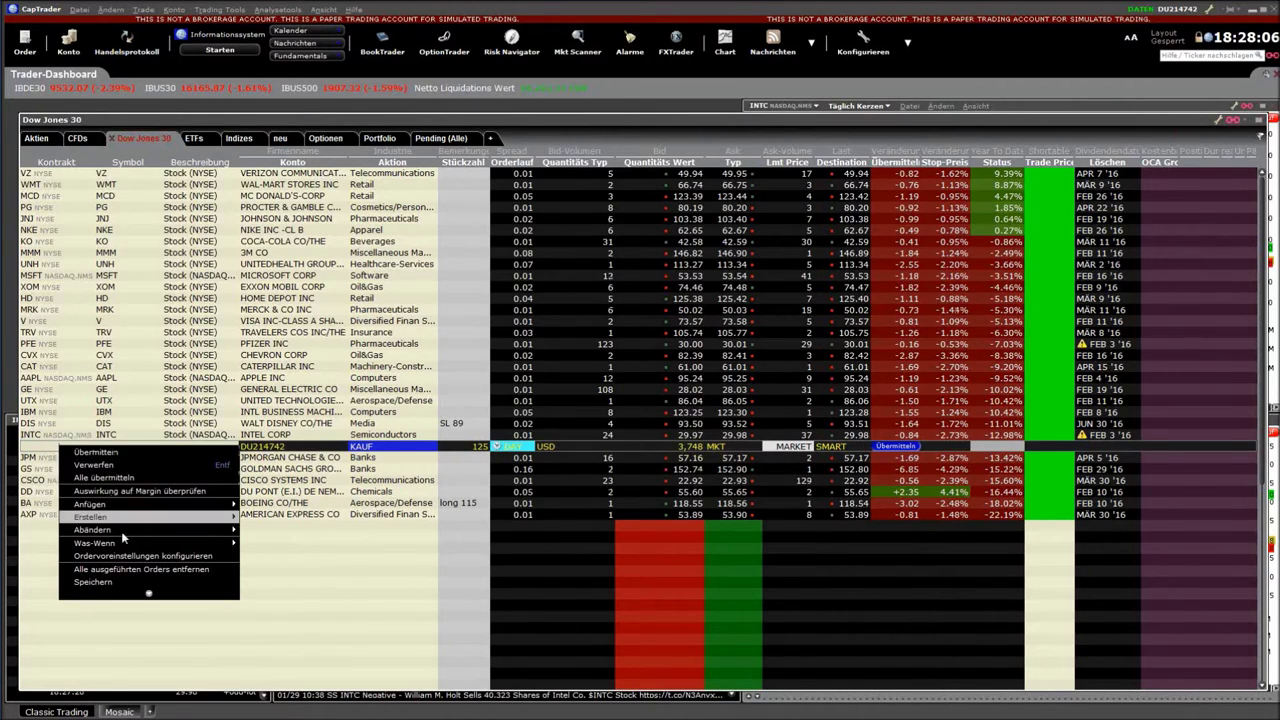
click(199, 558)
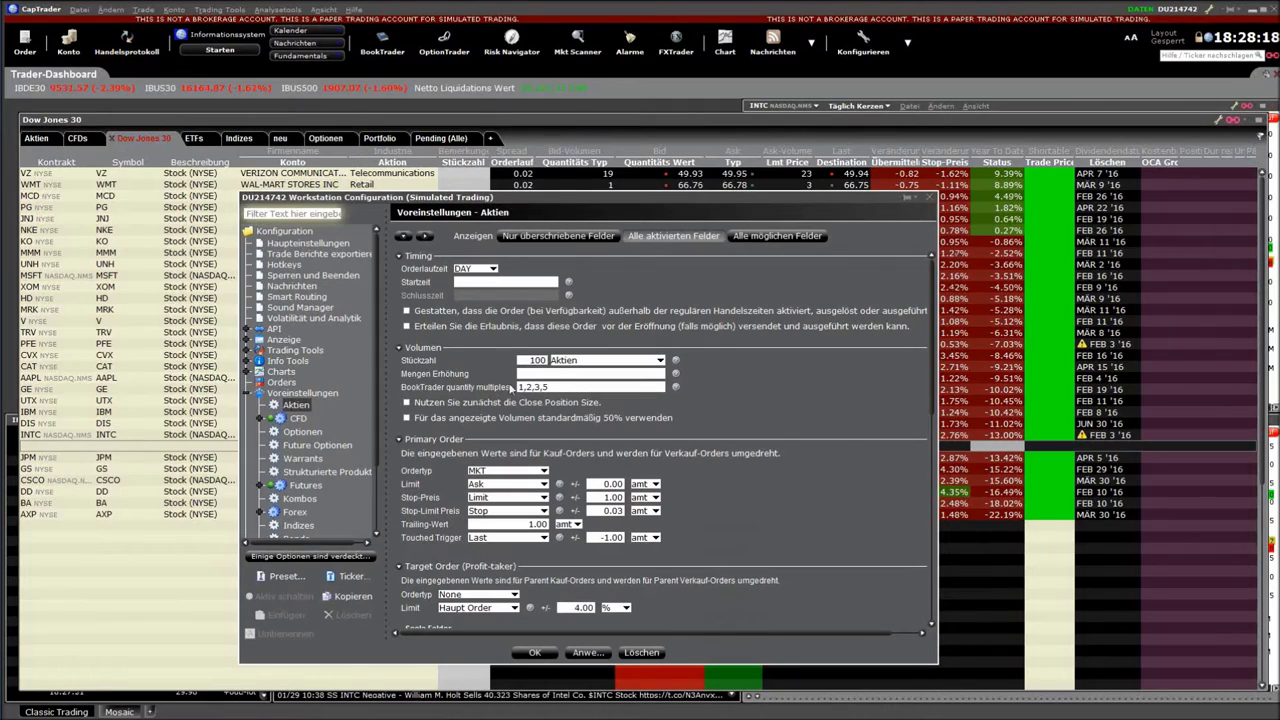
click(407, 311)
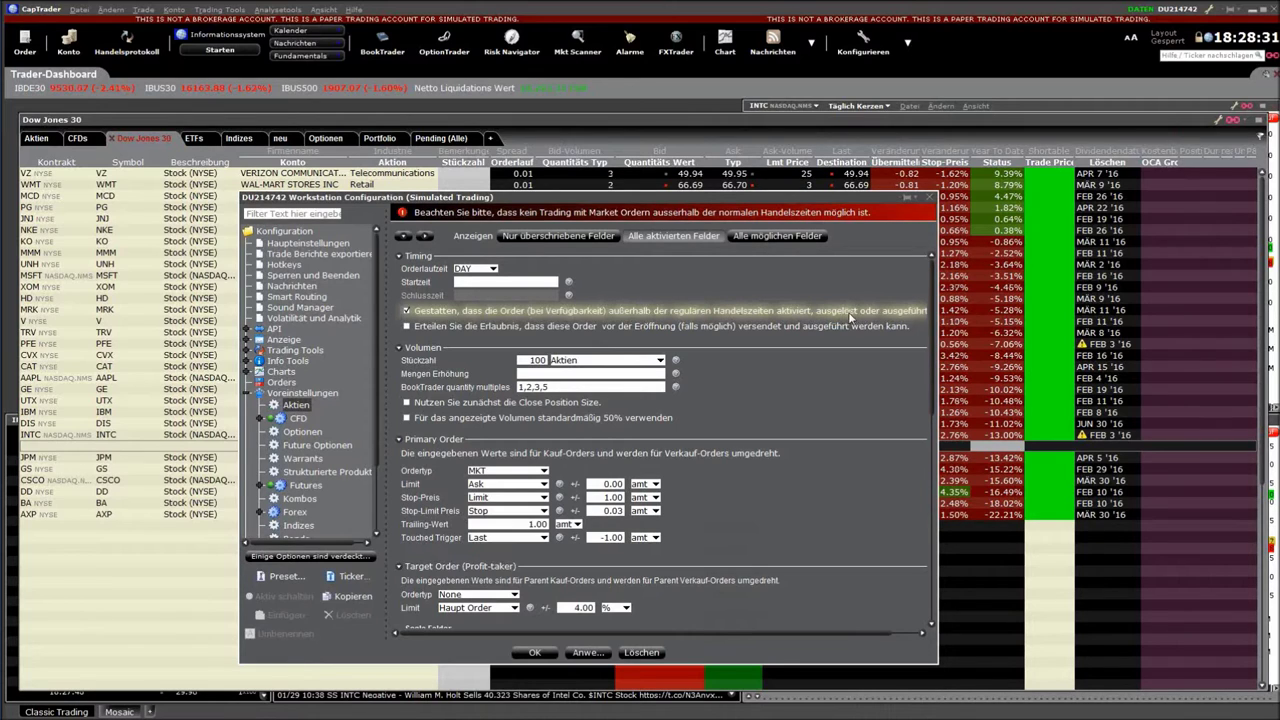
drag(936, 311, 1127, 311)
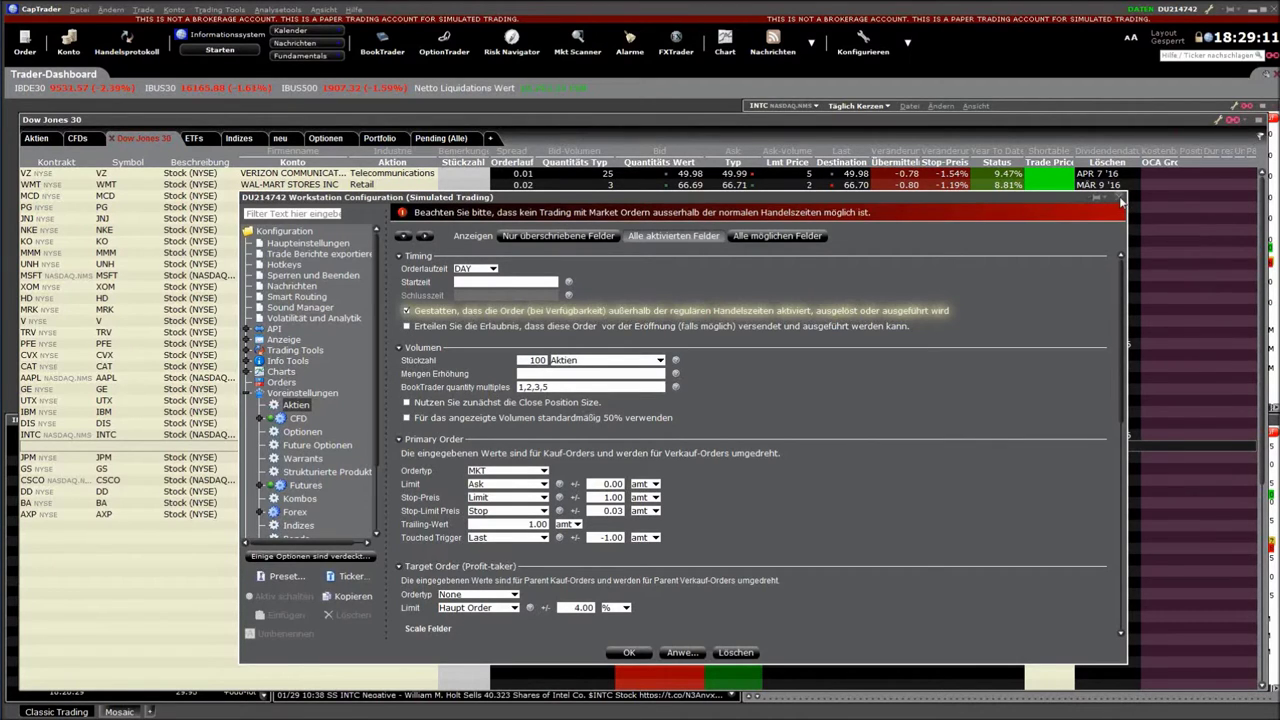
click(628, 652)
Step: Examine the Intel order's full range of time-in-force options, keep DAY, and look at its quantity type choices
click(510, 447)
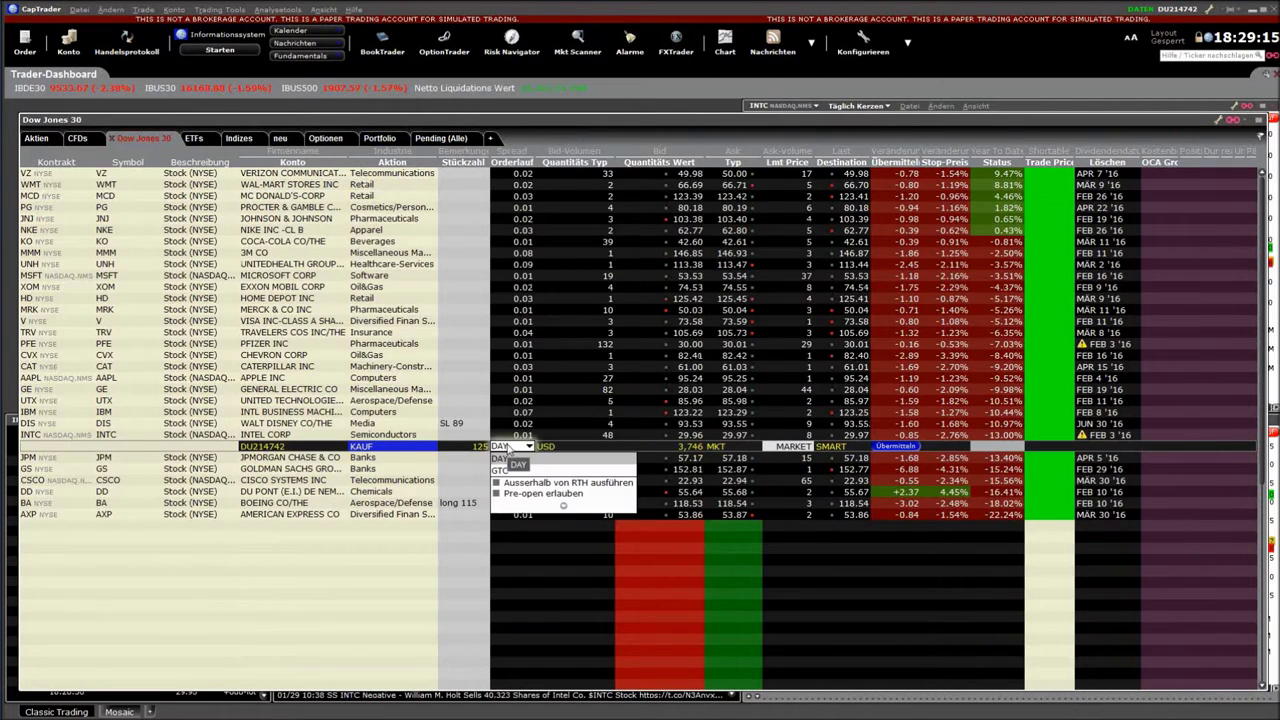
click(497, 490)
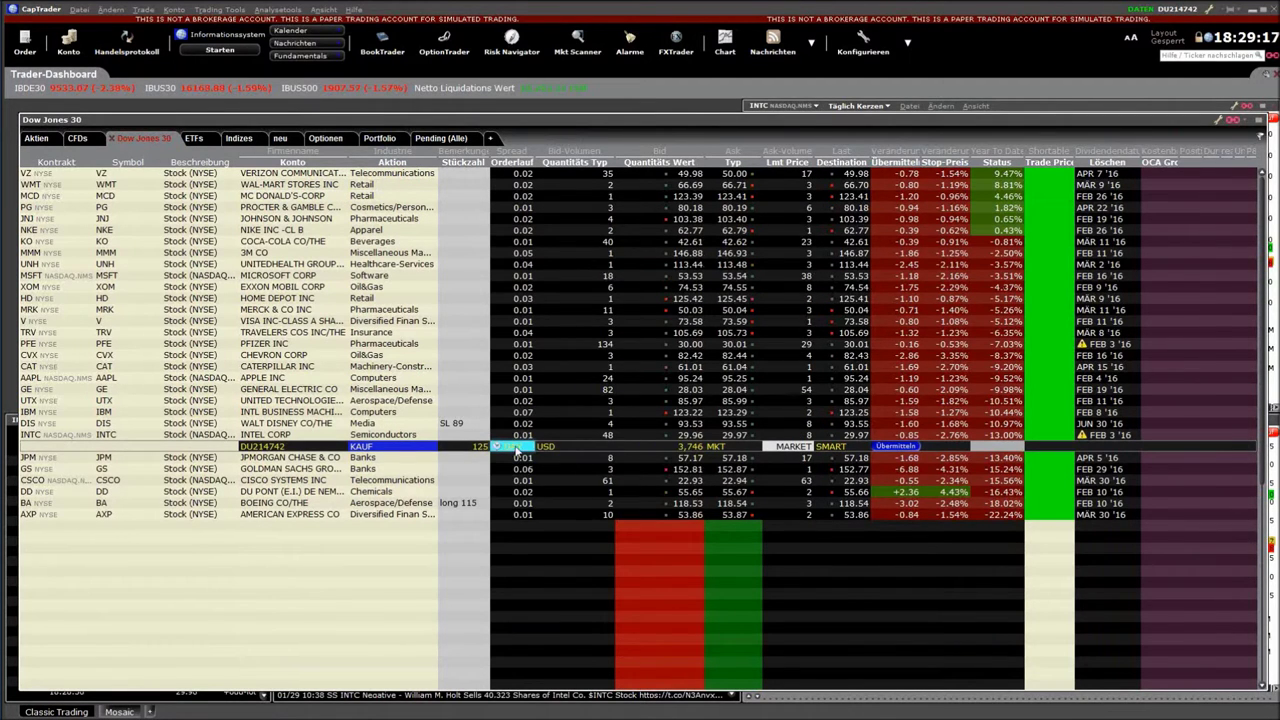
click(517, 449)
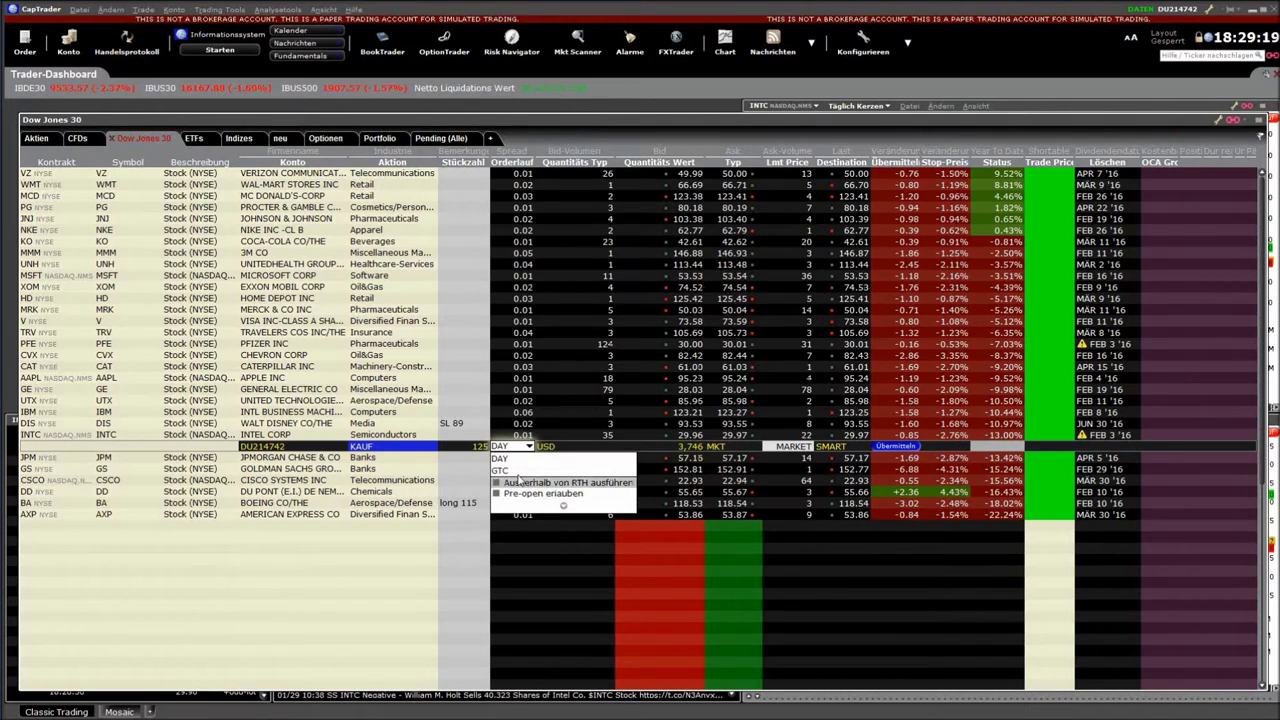
click(563, 506)
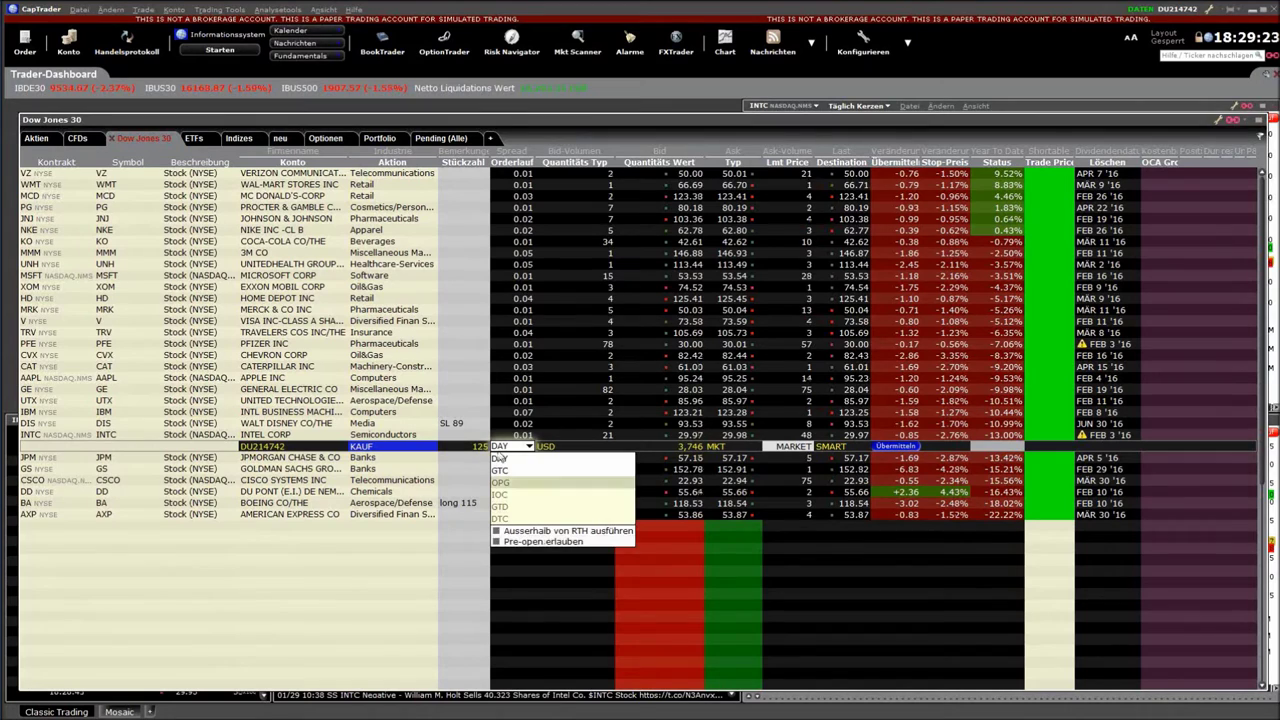
click(498, 458)
click(545, 449)
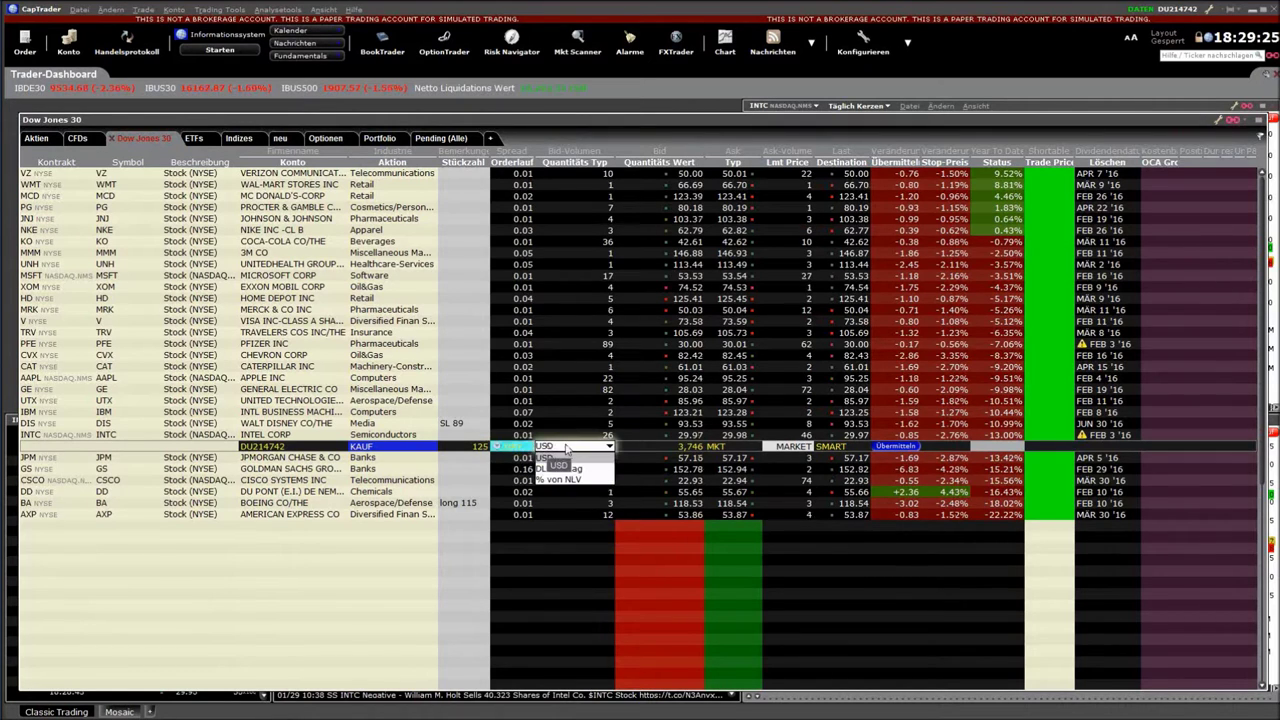
click(452, 446)
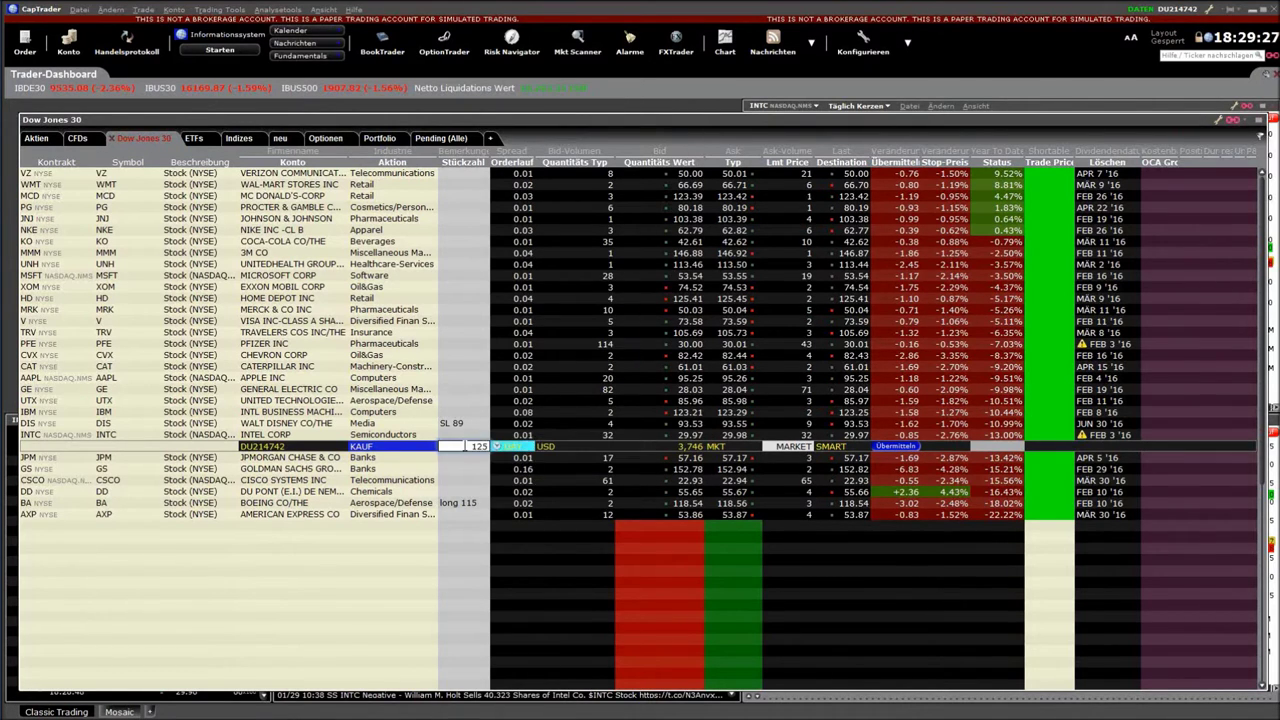
Step: Show all order types available for the Intel order and change its type to LMT
click(731, 447)
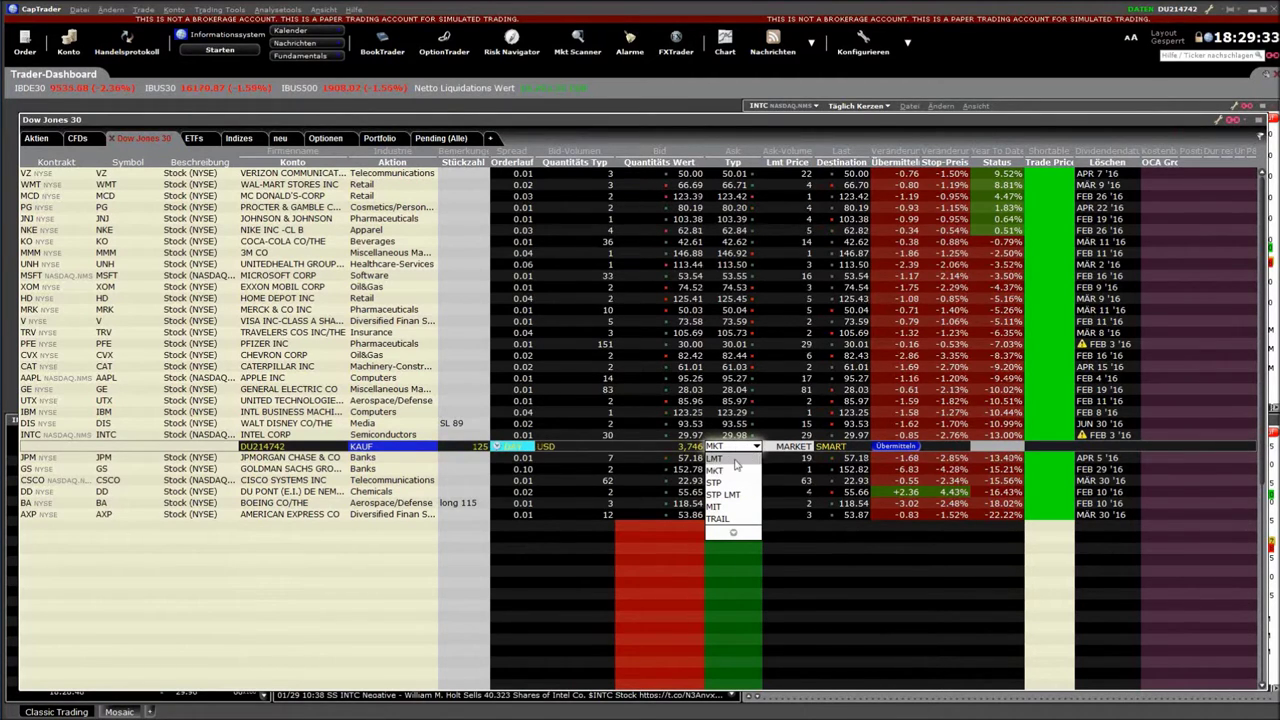
click(733, 537)
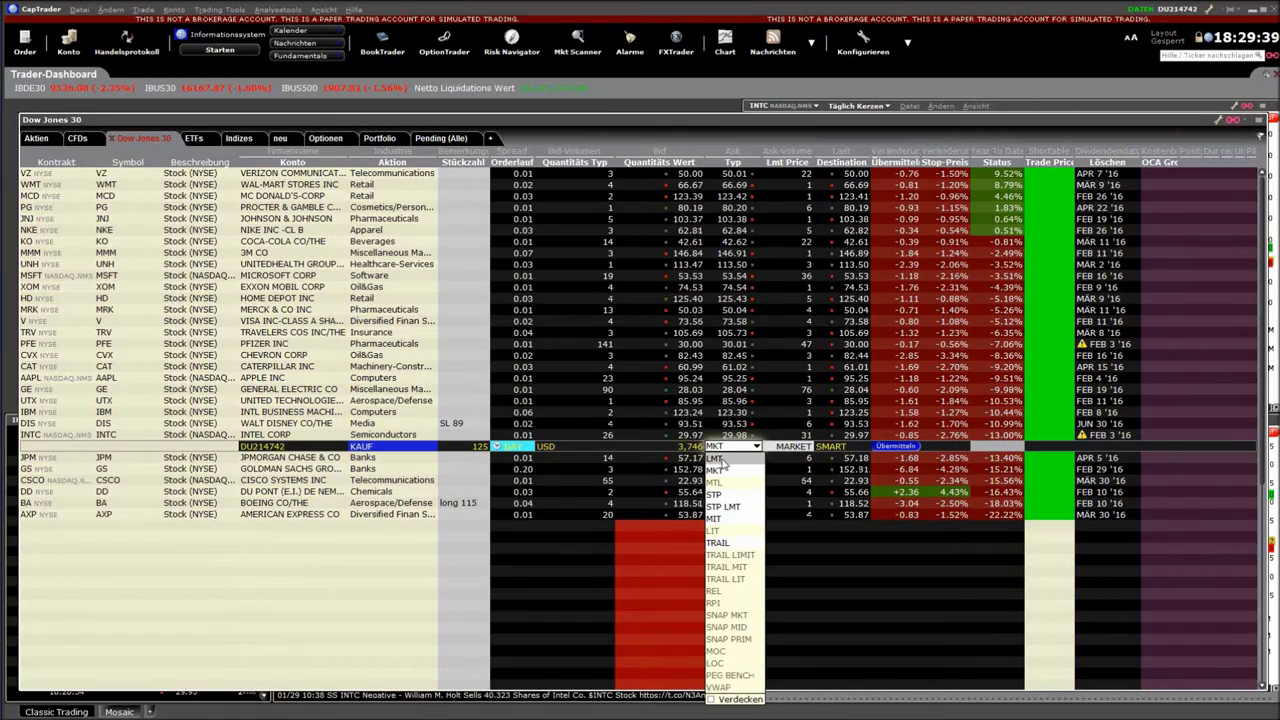
click(724, 458)
Step: Switch the Intel order's type to LIT as a trial and return it to LMT
click(728, 450)
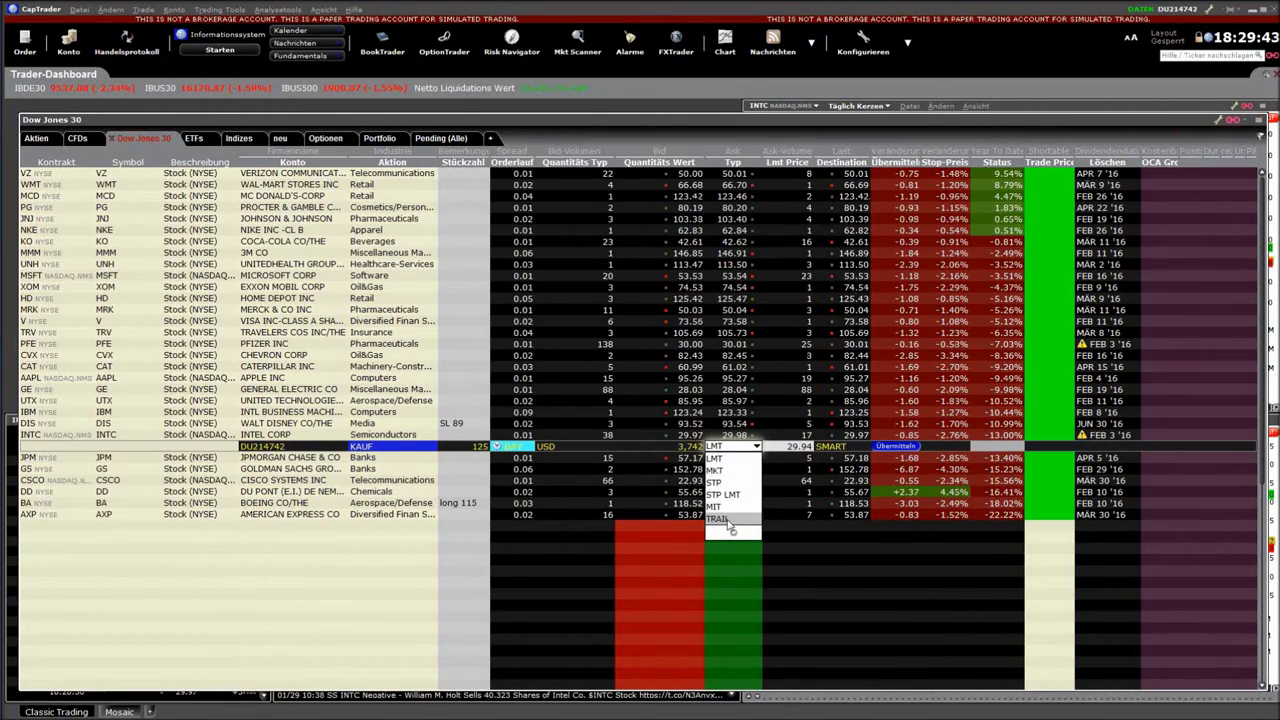
mouse_move(733, 531)
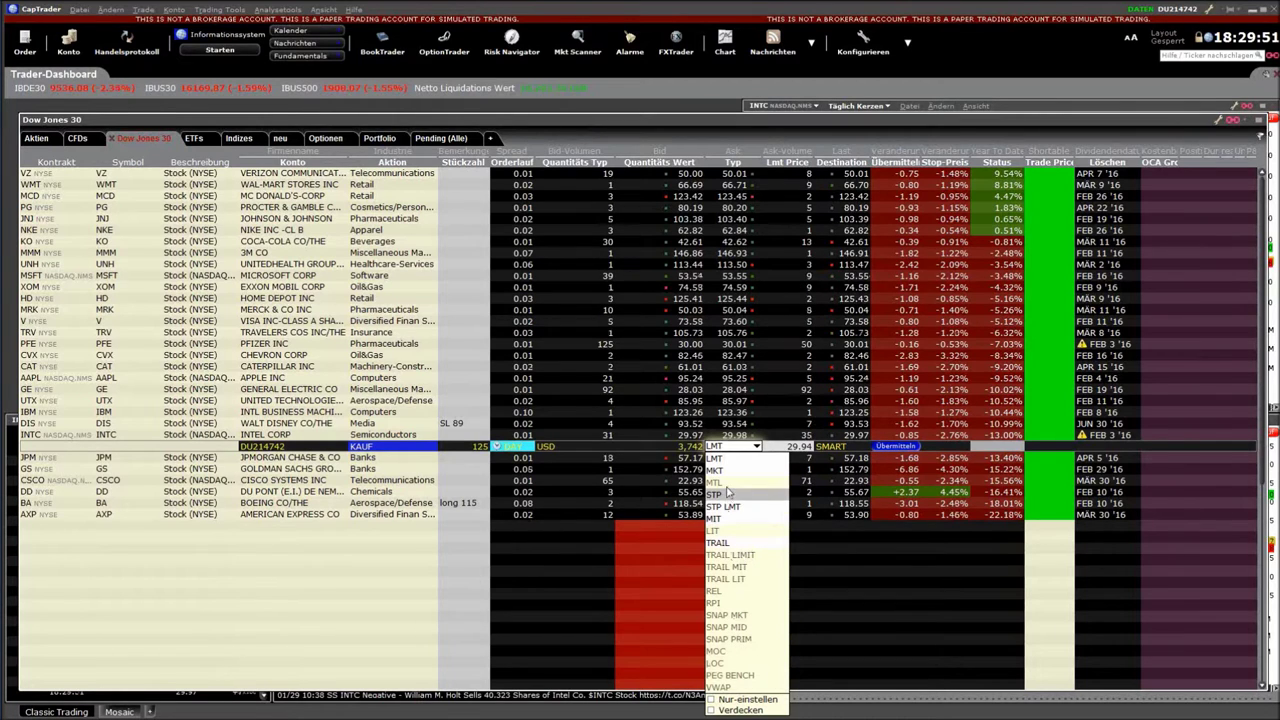
click(727, 532)
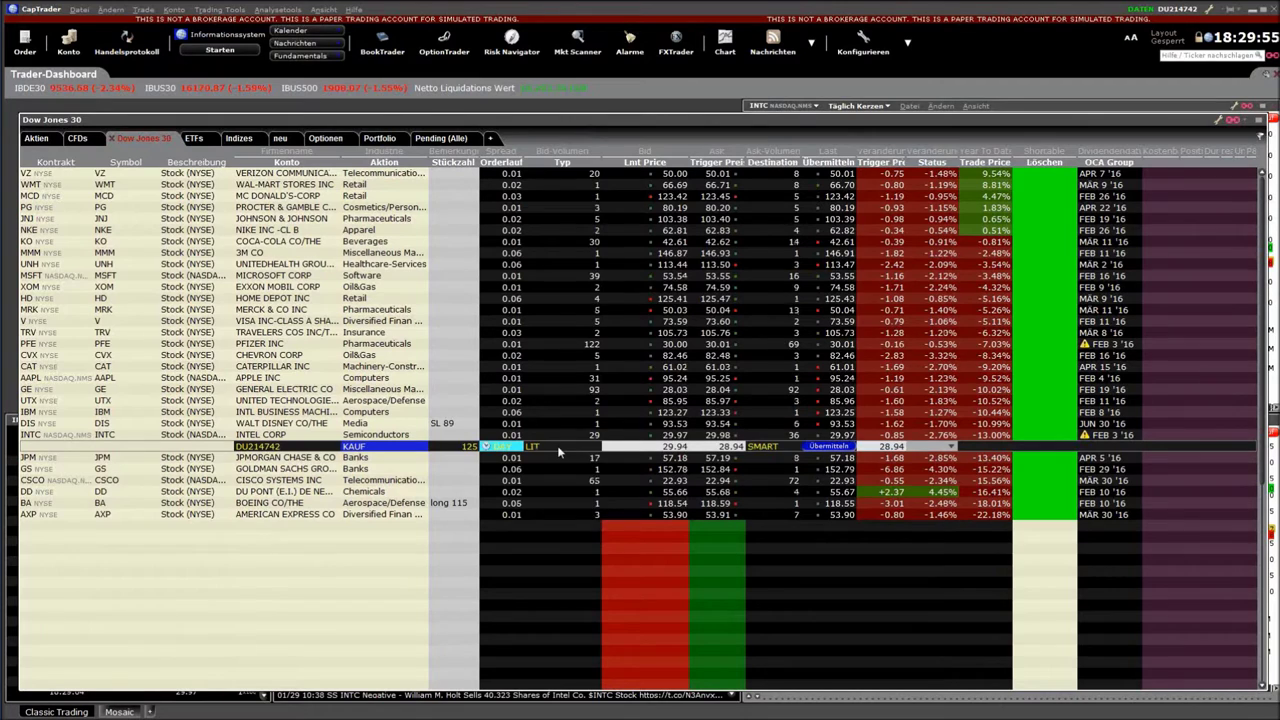
click(558, 450)
click(548, 458)
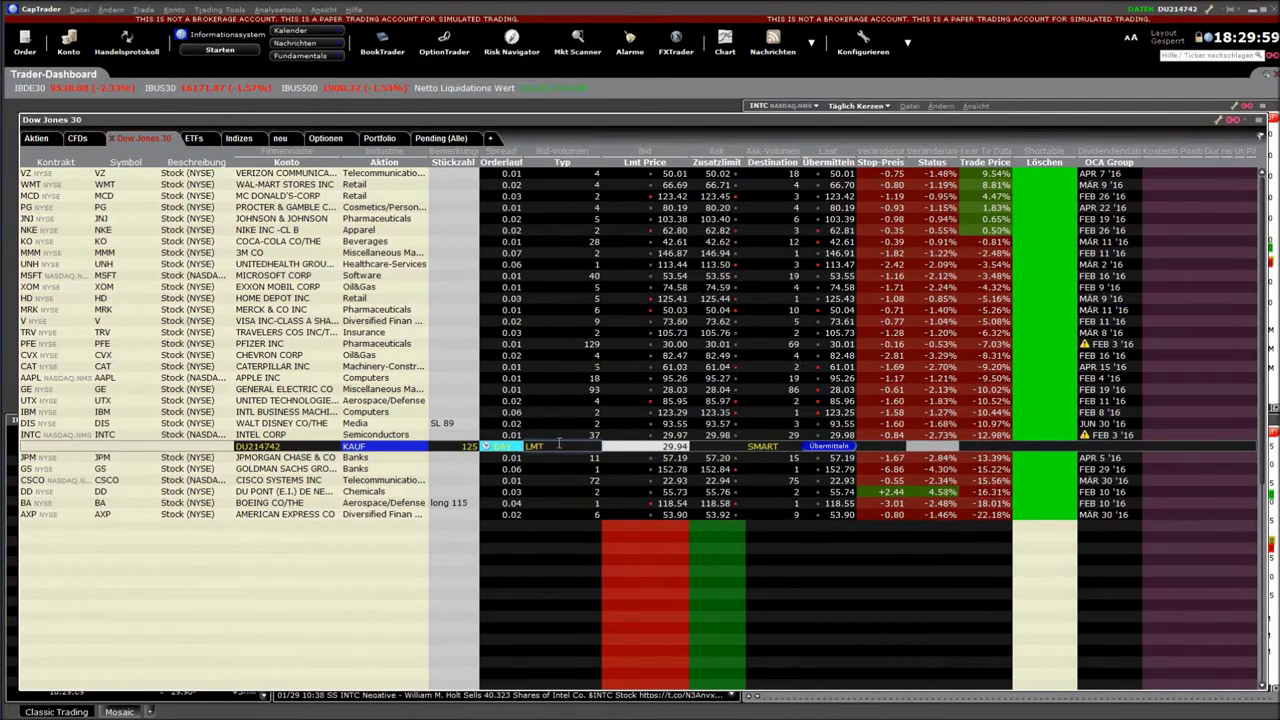
Step: Set the Intel buy order's limit price to 28.50
click(655, 446)
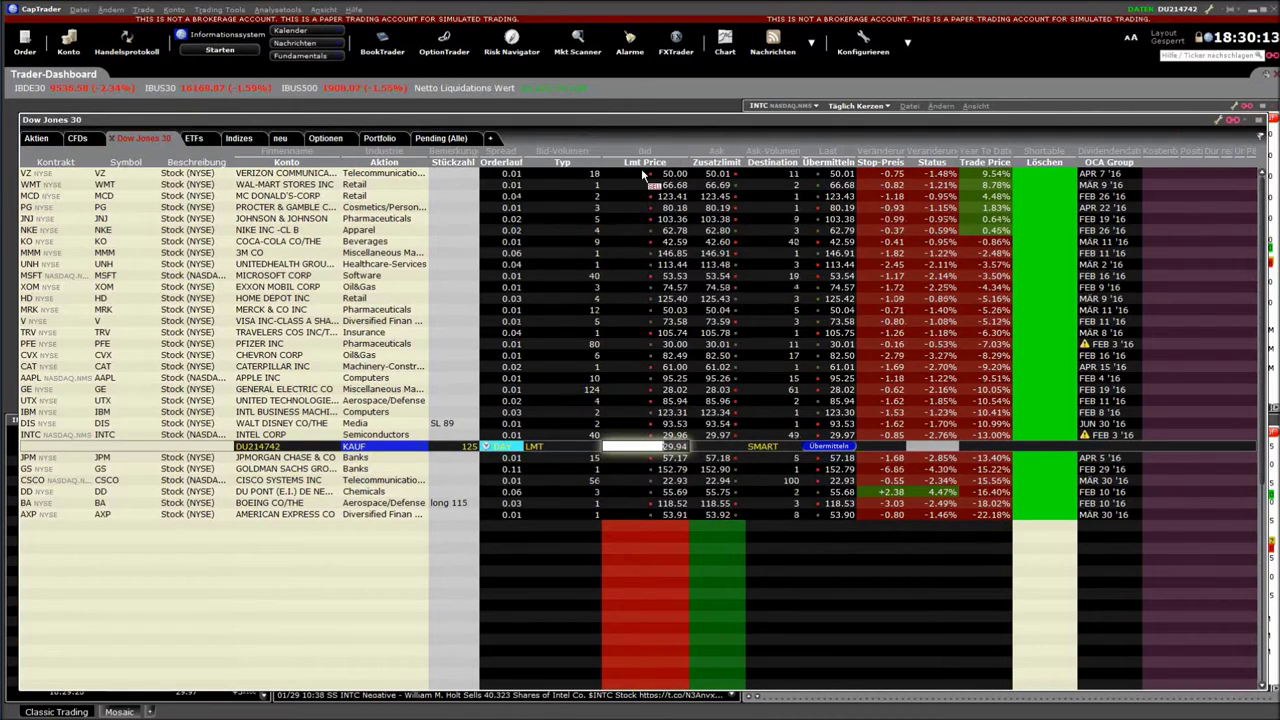
key(BackSpace)
key(BackSpace)
key(BackSpace)
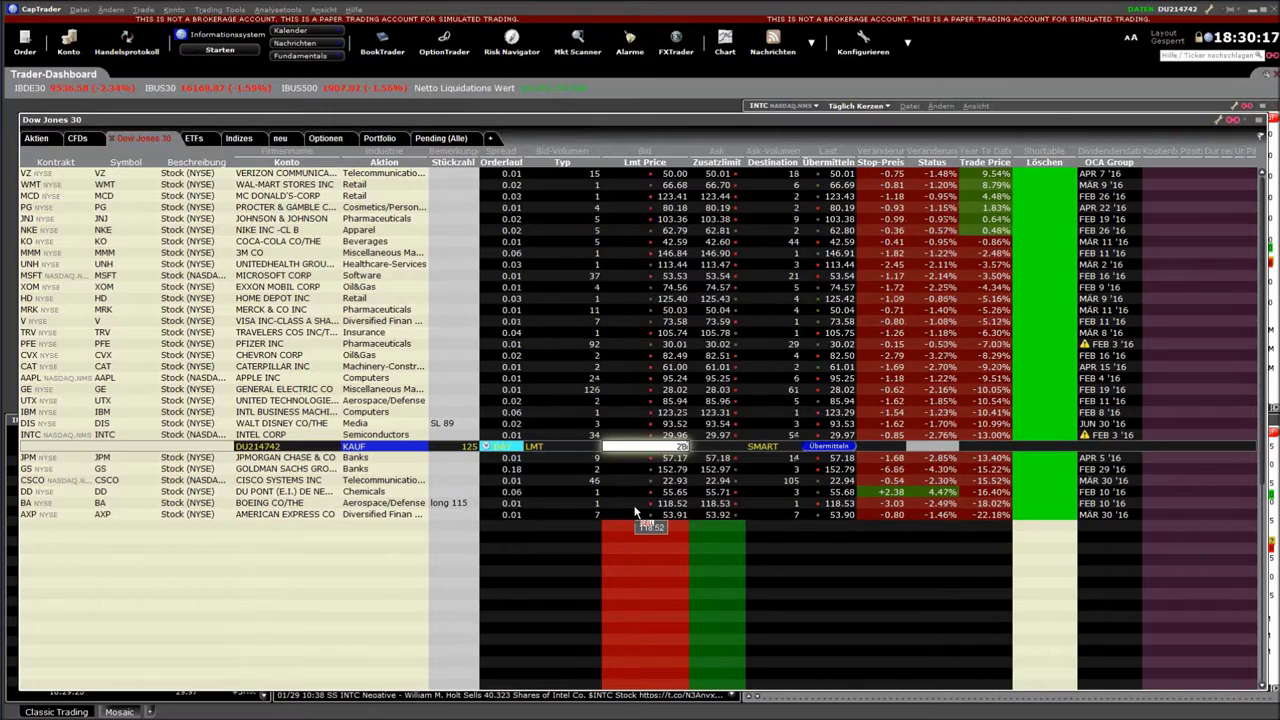
text(.50)
key(Return)
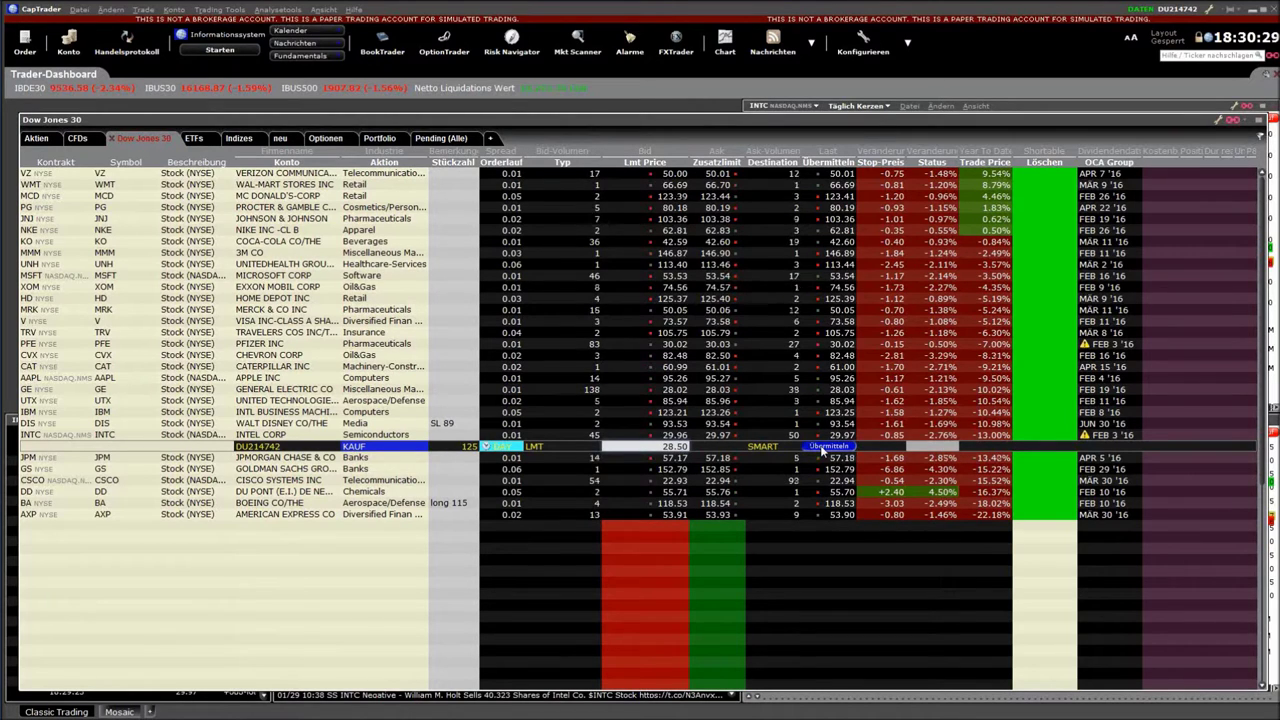
Step: Review the Intel order's routing destinations, keep SMART, transmit the order with confirmation, and check its status
click(765, 450)
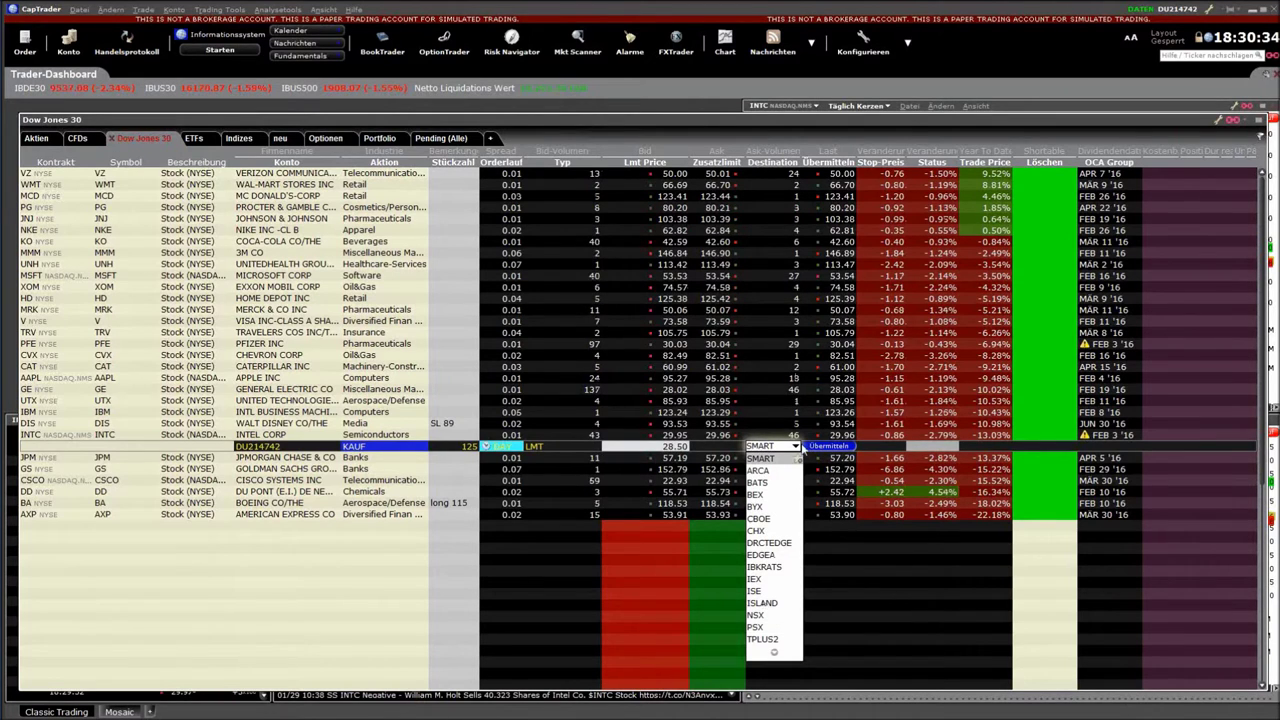
click(819, 446)
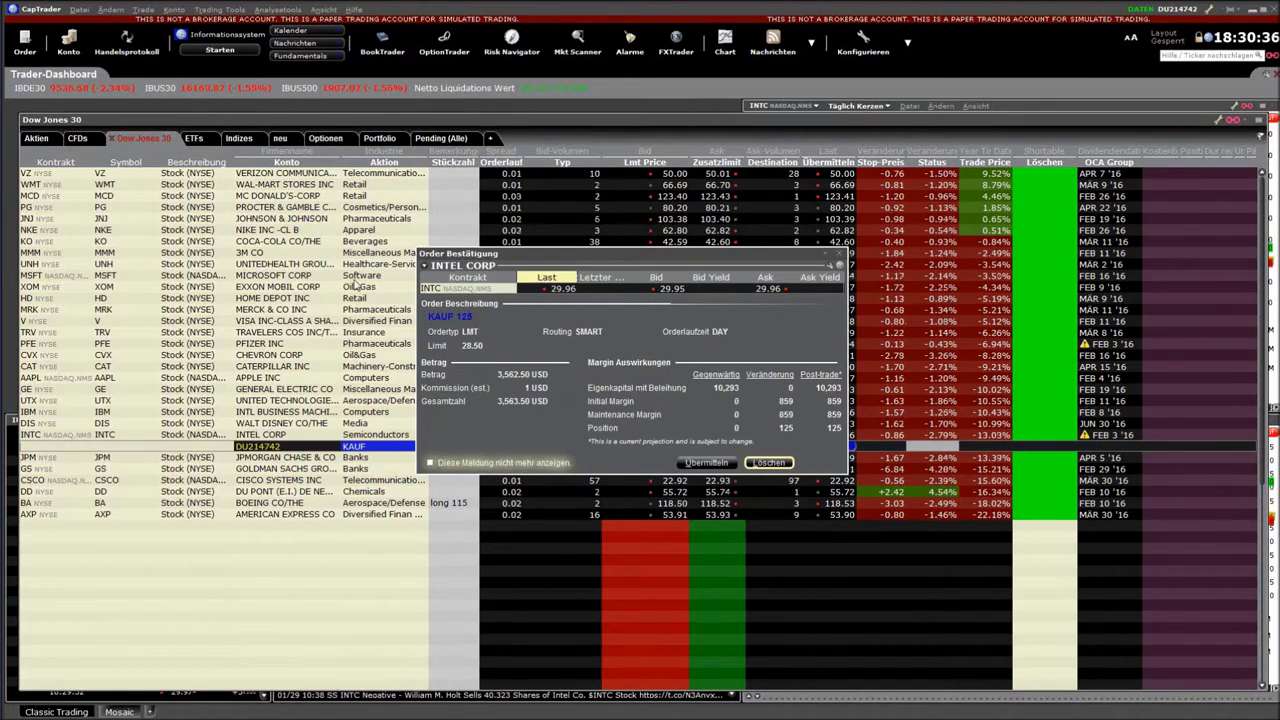
click(706, 463)
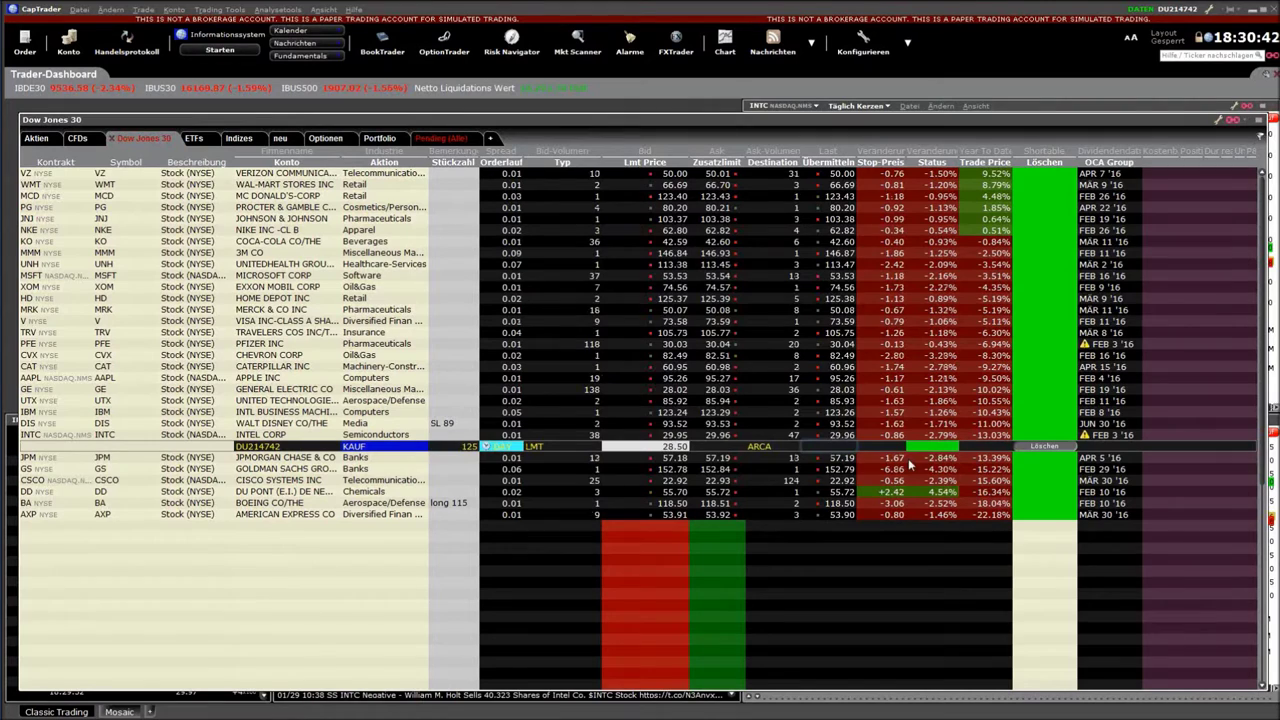
mouse_move(926, 452)
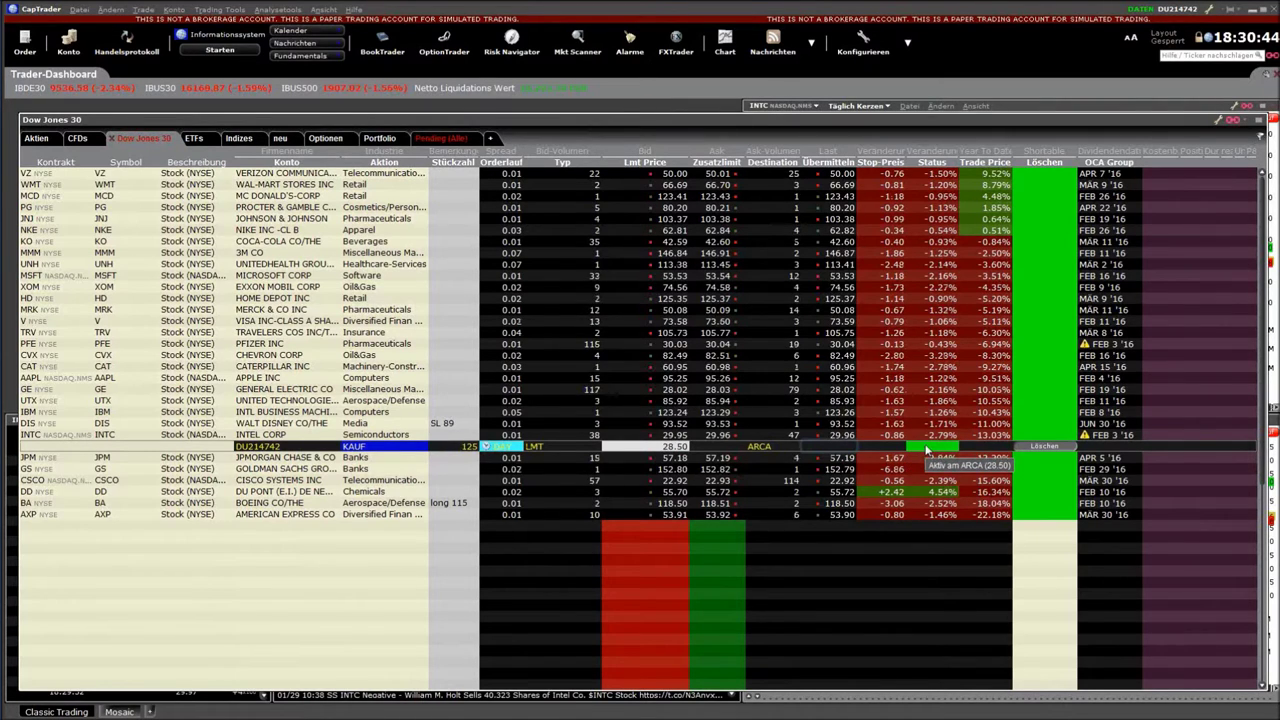